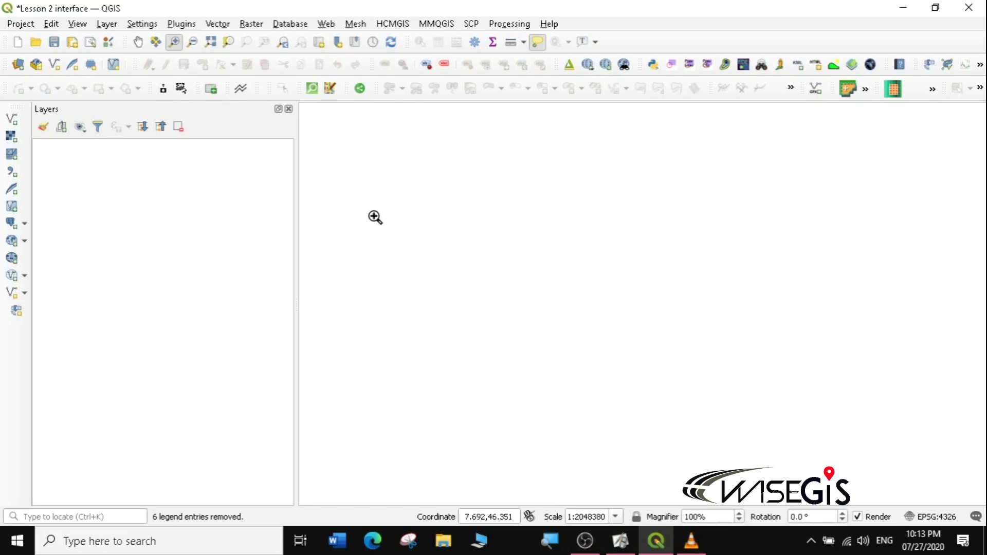
# Start adding a vector layer with File as the source type and browse for its dataset
pyautogui.click(100, 22)
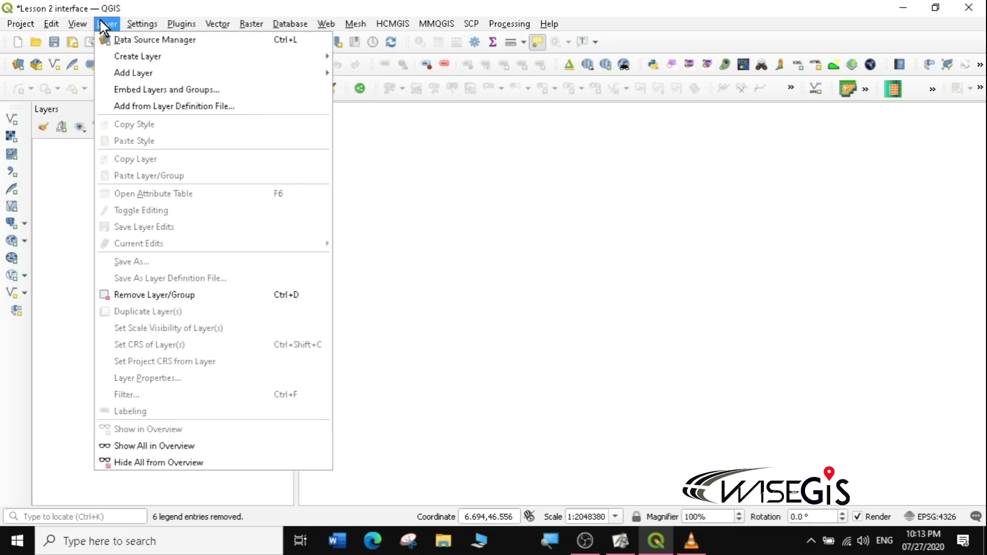
pyautogui.click(103, 22)
pyautogui.click(106, 24)
pyautogui.moveTo(132, 74)
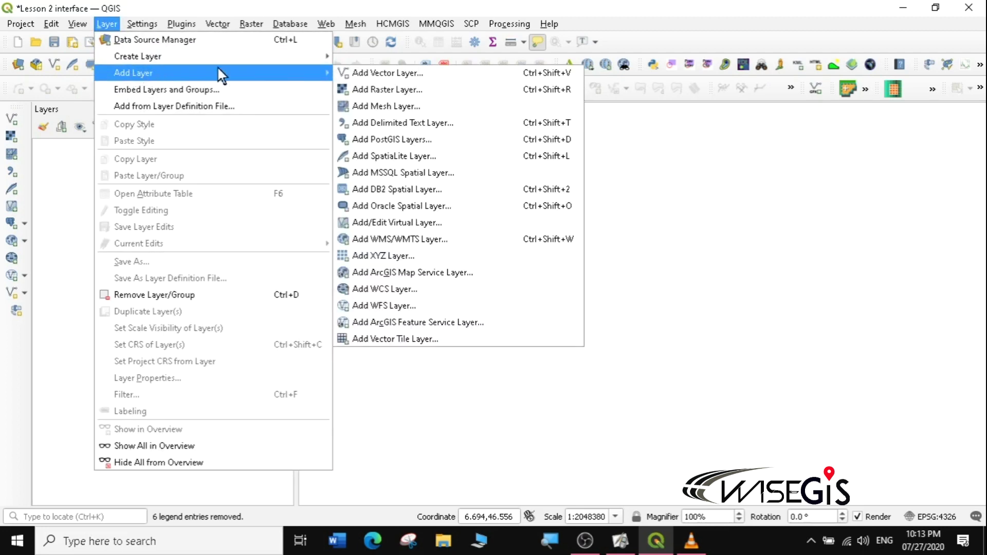
pyautogui.click(390, 73)
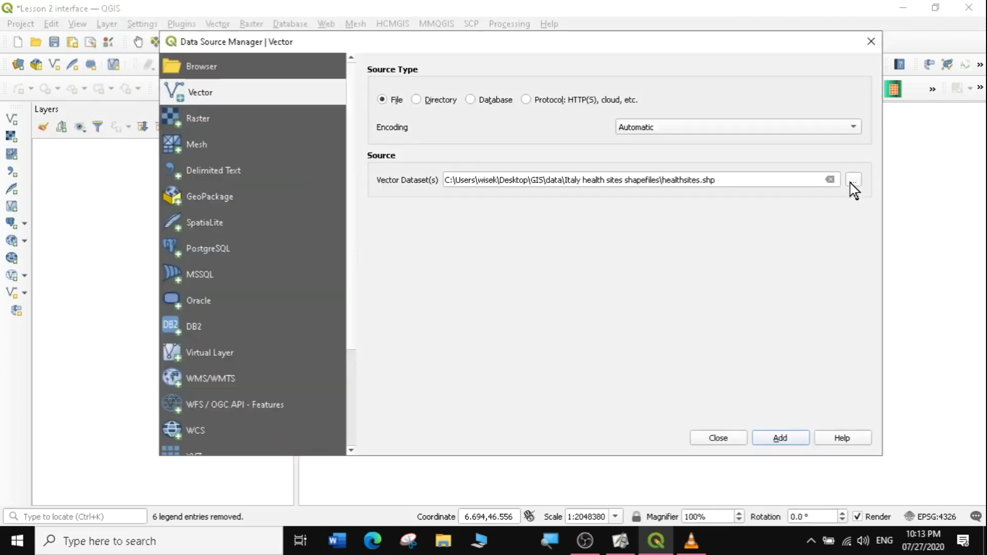
pyautogui.click(852, 181)
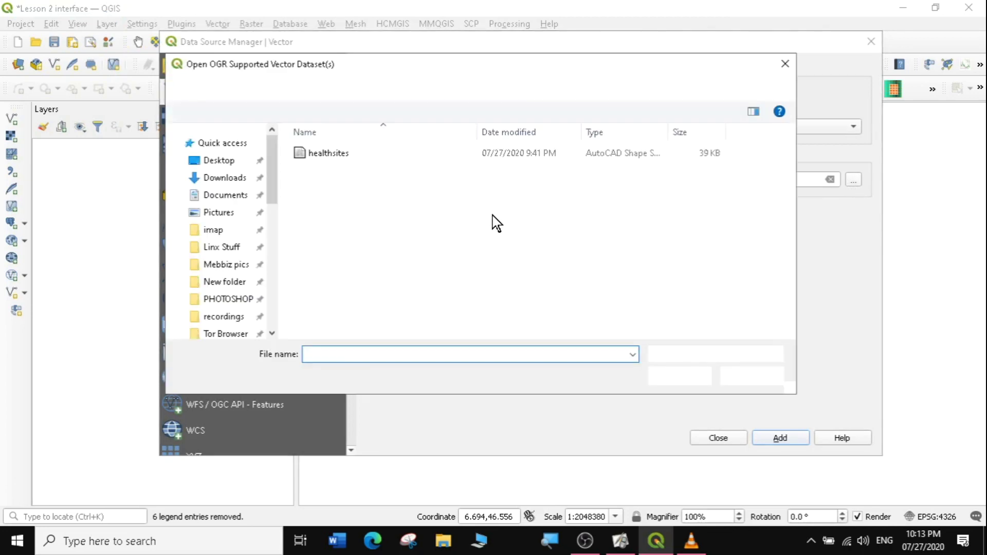
# Add the ITA_adm0, ITA_adm1, ITA_adm2 and ITA_adm3 shapefiles from the ITA_adm folder inside GIS\data
pyautogui.click(372, 90)
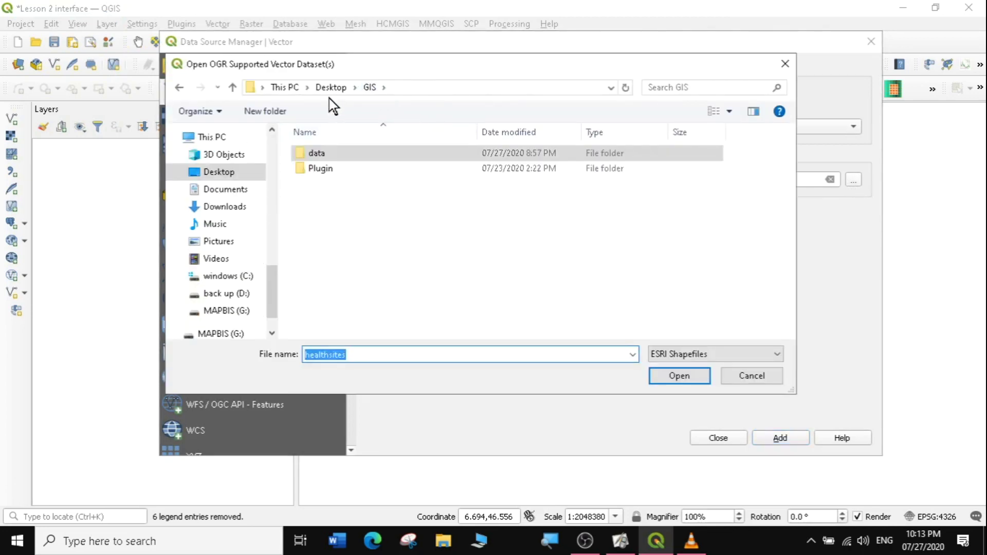
pyautogui.click(331, 157)
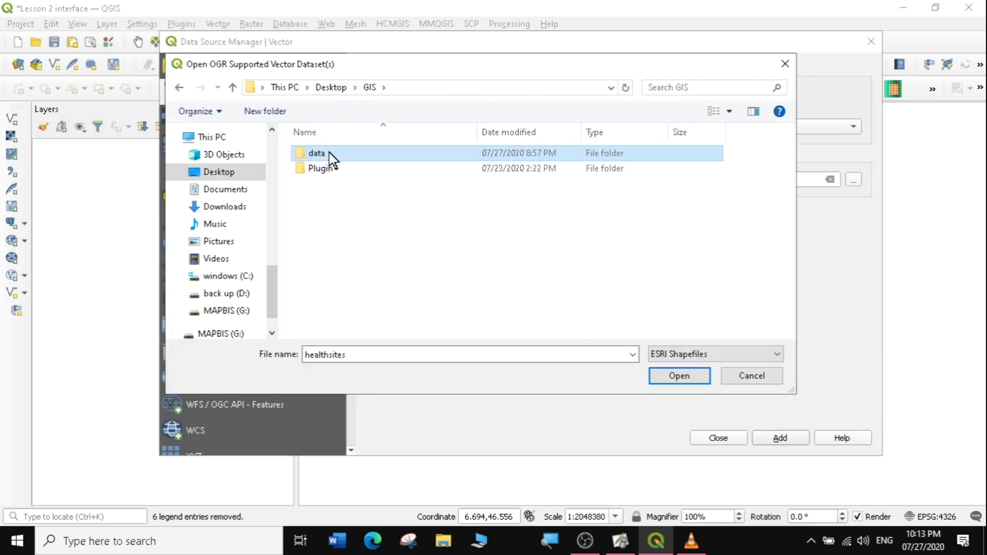
pyautogui.doubleClick(331, 157)
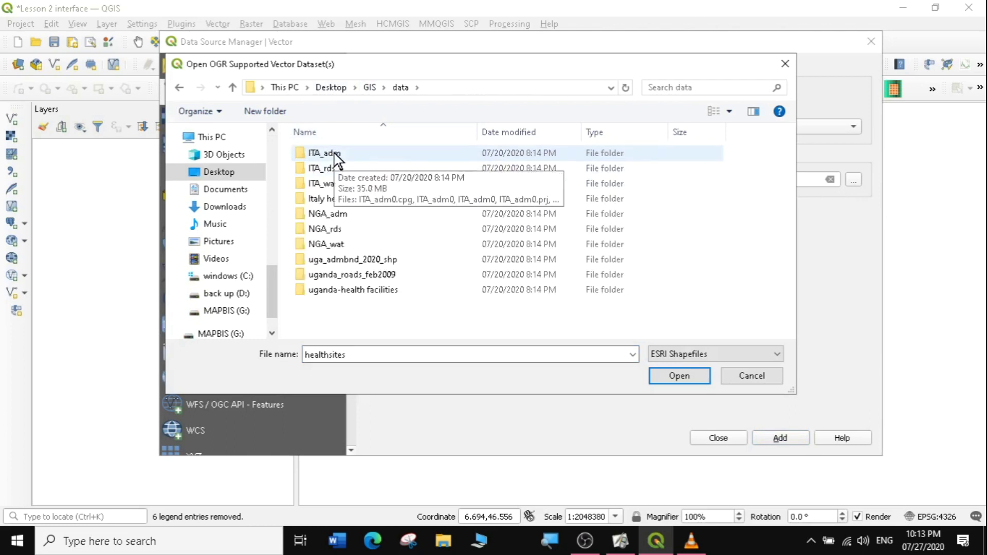
pyautogui.click(336, 154)
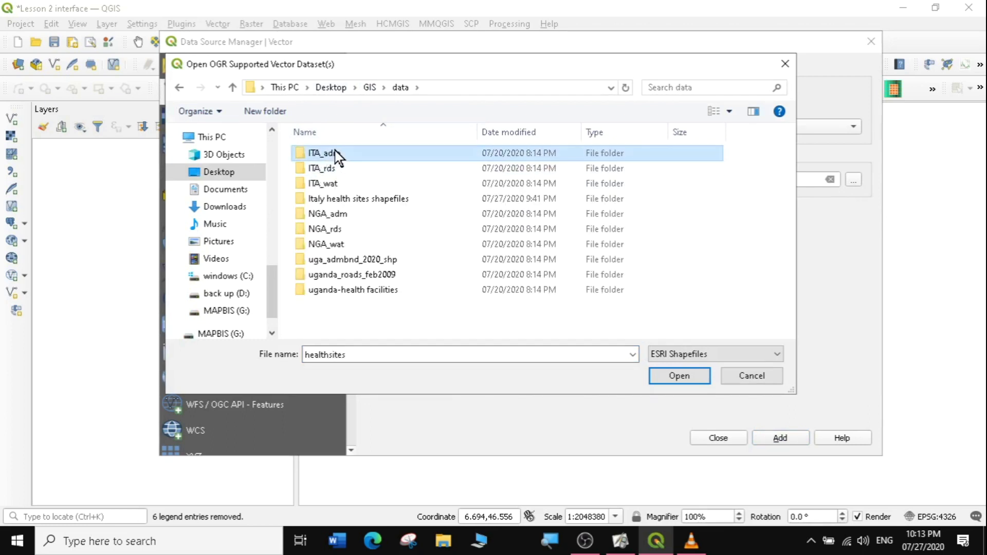
pyautogui.doubleClick(337, 154)
pyautogui.moveTo(413, 232); pyautogui.dragTo(322, 149)
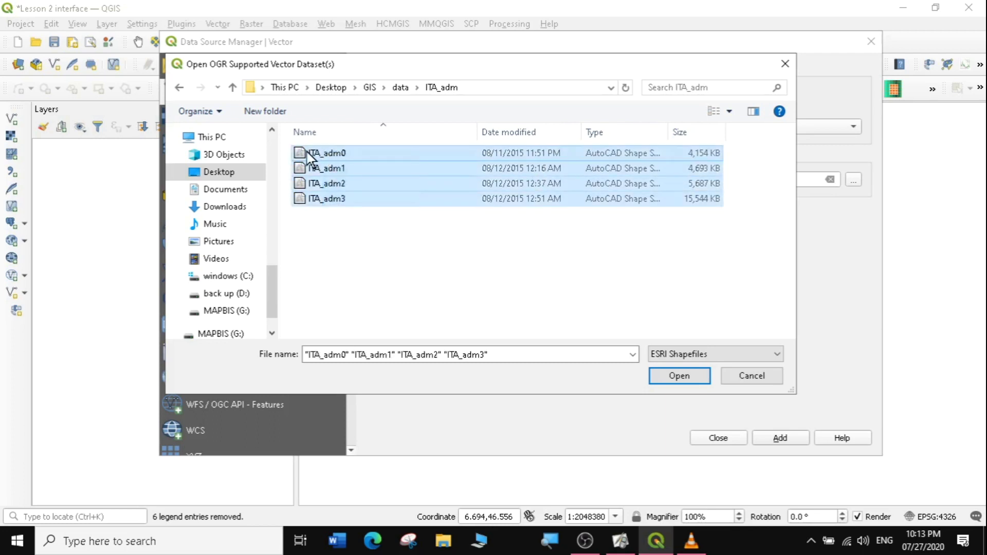
pyautogui.click(669, 375)
pyautogui.click(784, 436)
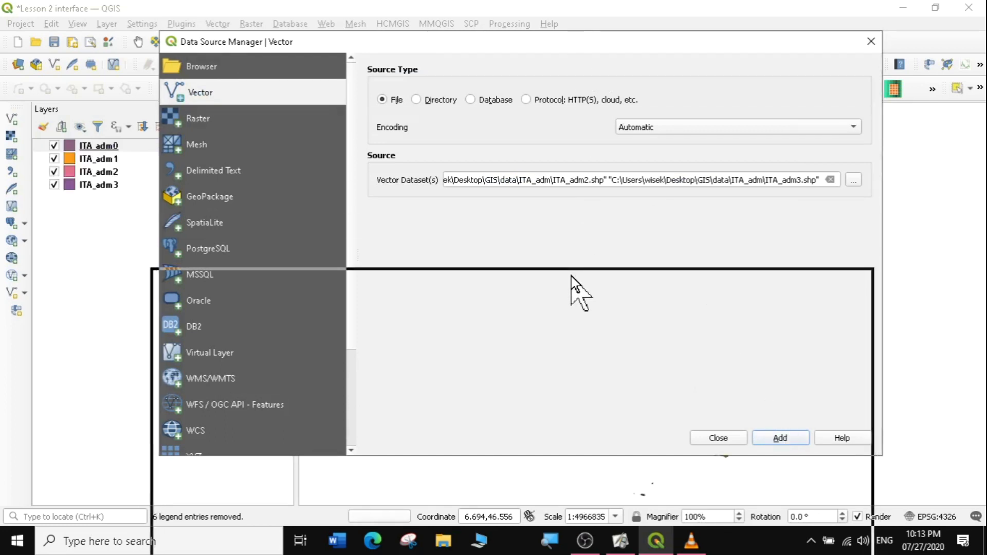
# Add the ITA_roads shapefile from the ITA_rds folder as a vector layer
pyautogui.moveTo(571, 276); pyautogui.dragTo(572, 276)
pyautogui.moveTo(503, 284); pyautogui.dragTo(507, 56)
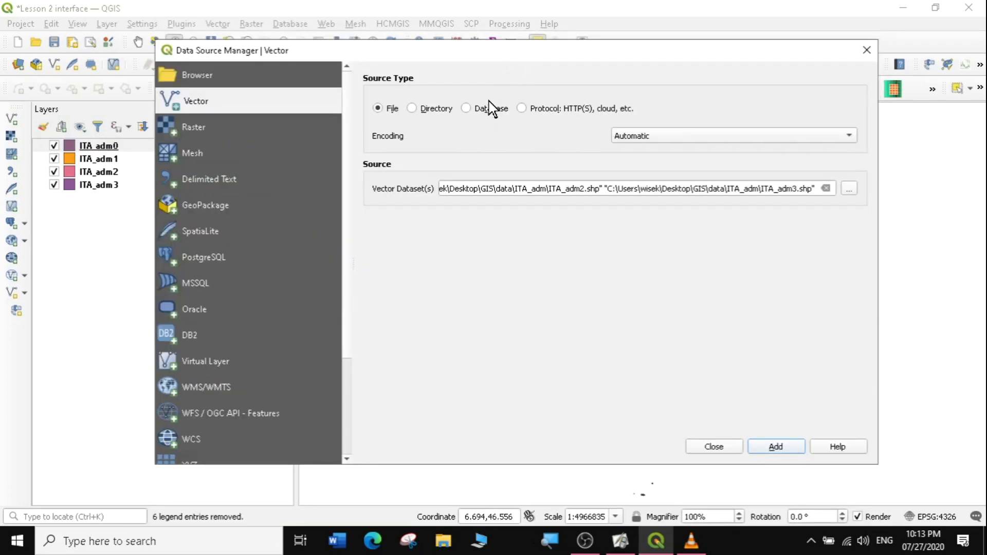
pyautogui.click(848, 189)
pyautogui.click(395, 97)
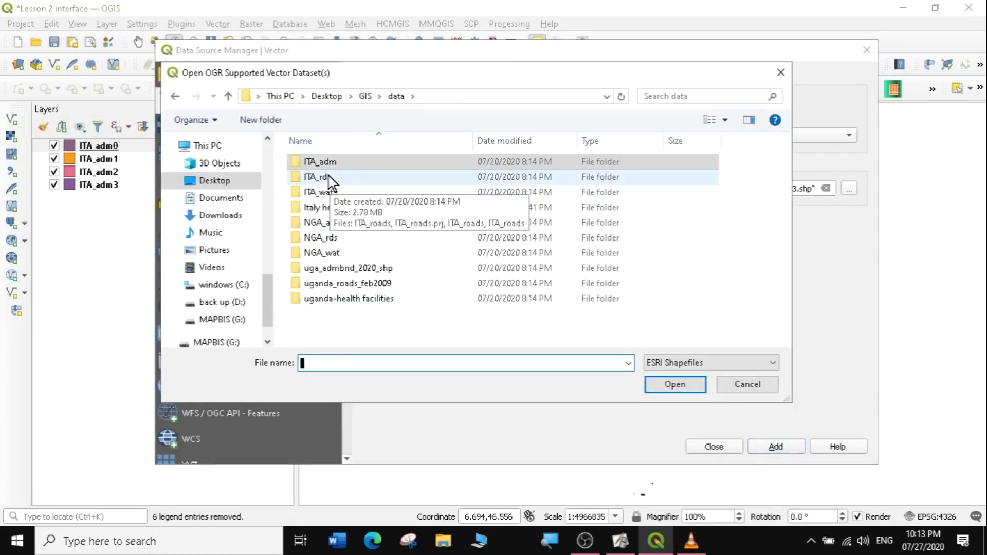
pyautogui.doubleClick(328, 177)
pyautogui.click(335, 162)
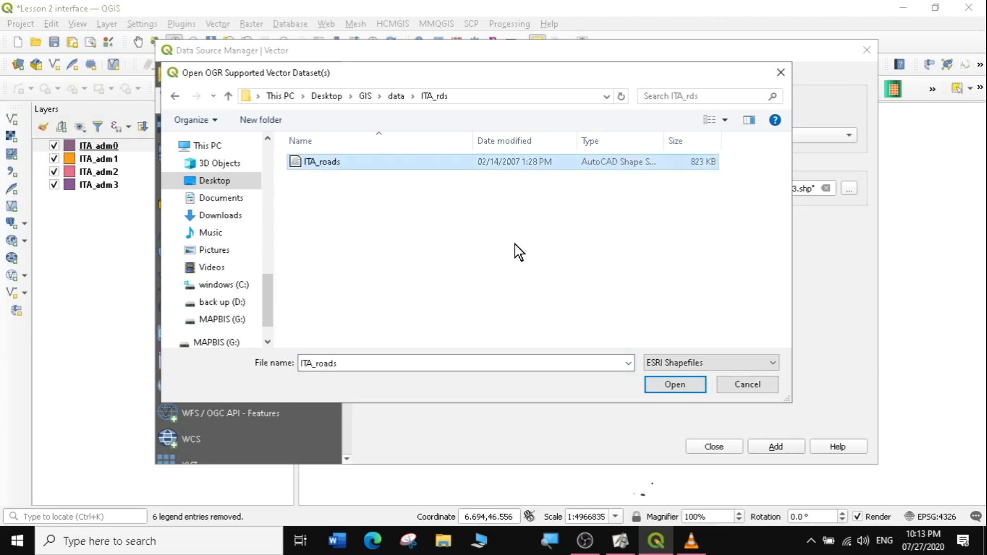
pyautogui.click(681, 385)
pyautogui.click(776, 446)
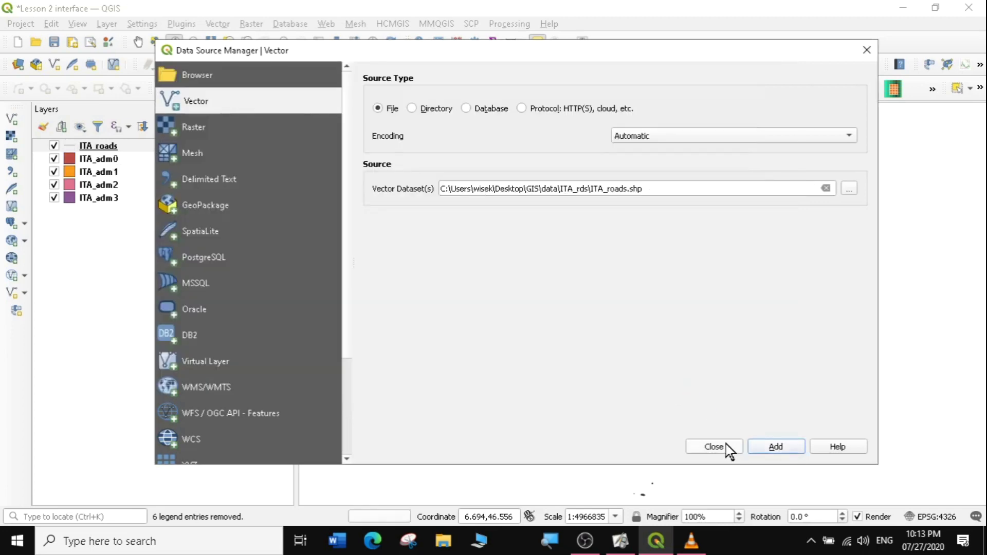
# Add the healthsites shapefile from the Italy health sites shapefiles folder and close the Data Source Manager
pyautogui.moveTo(571, 57); pyautogui.dragTo(581, 29)
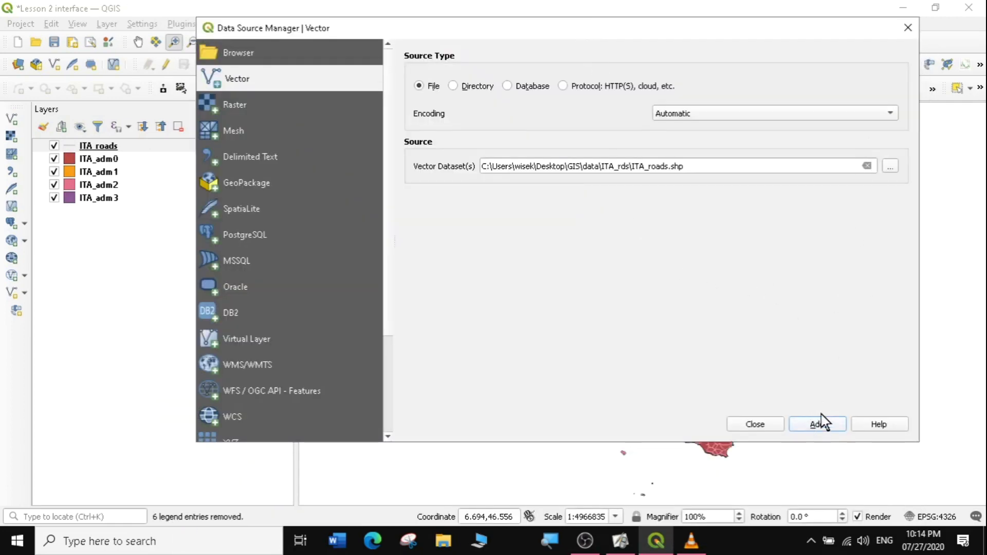
pyautogui.click(887, 168)
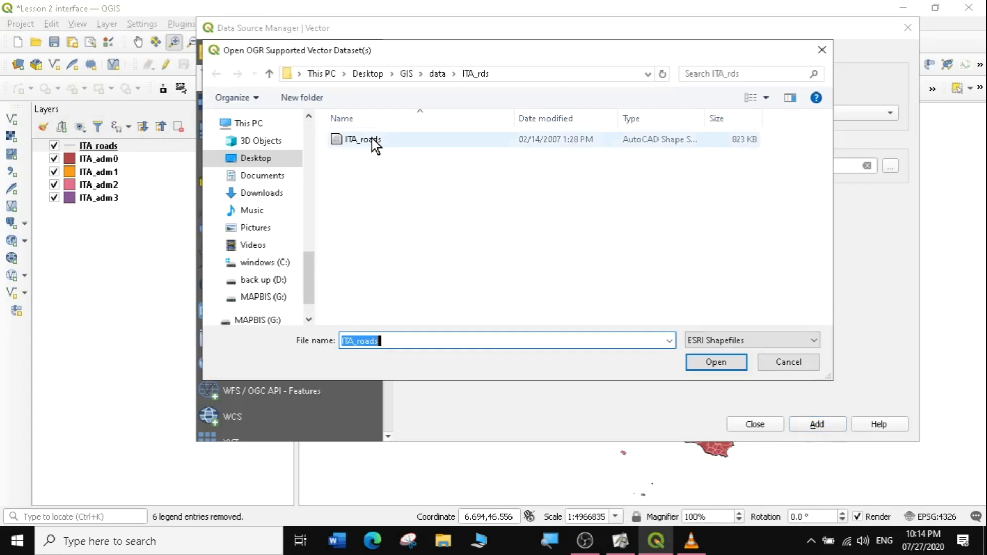
pyautogui.click(436, 73)
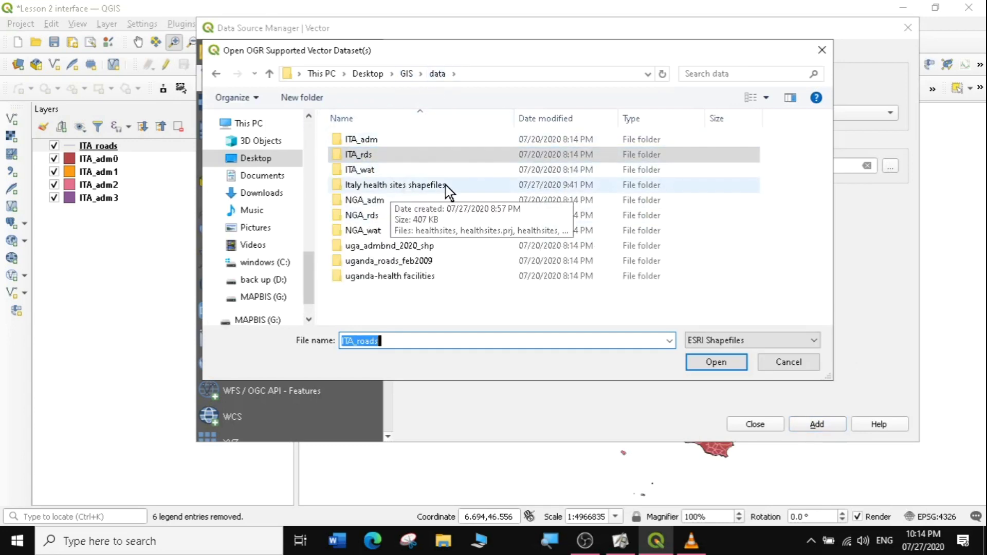
pyautogui.doubleClick(414, 185)
pyautogui.click(368, 139)
pyautogui.click(710, 368)
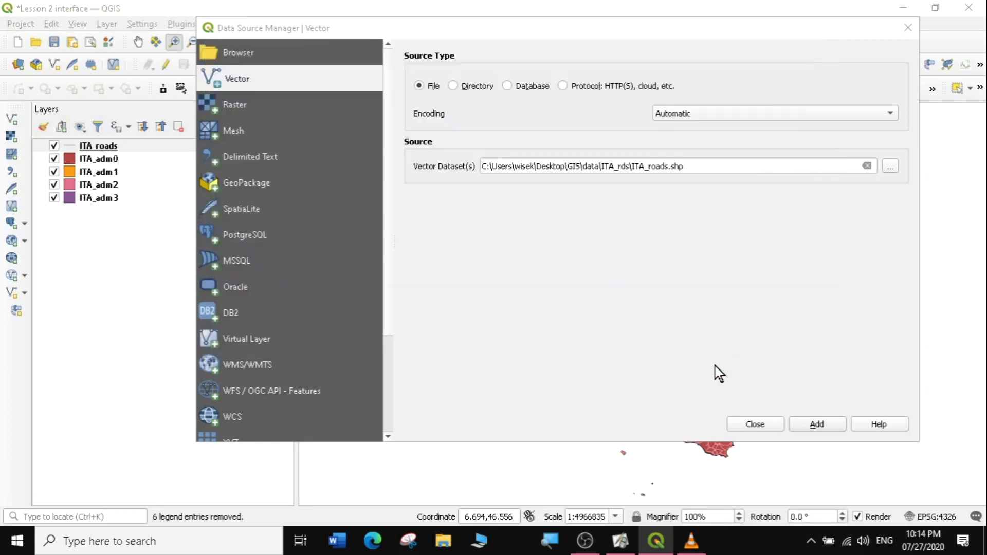
pyautogui.click(818, 424)
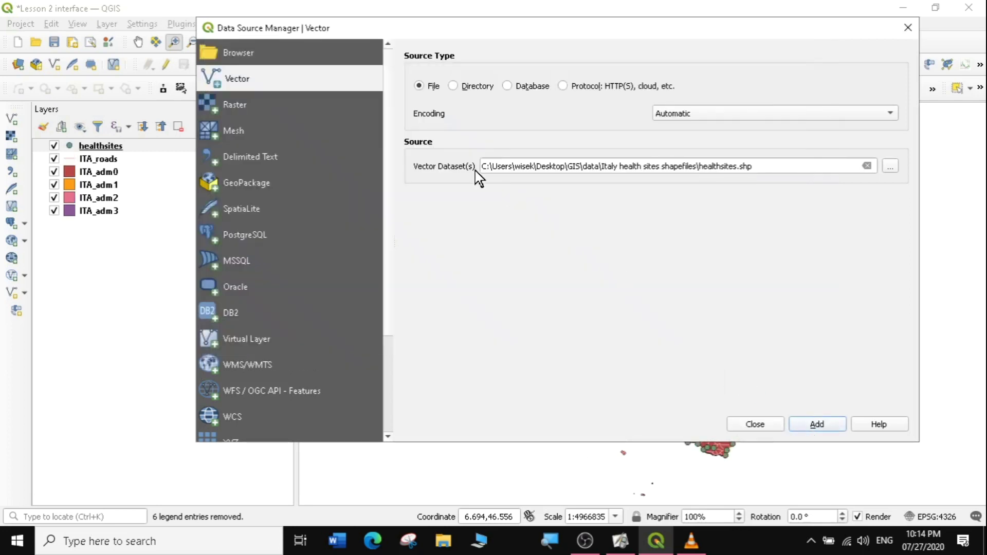
pyautogui.click(759, 423)
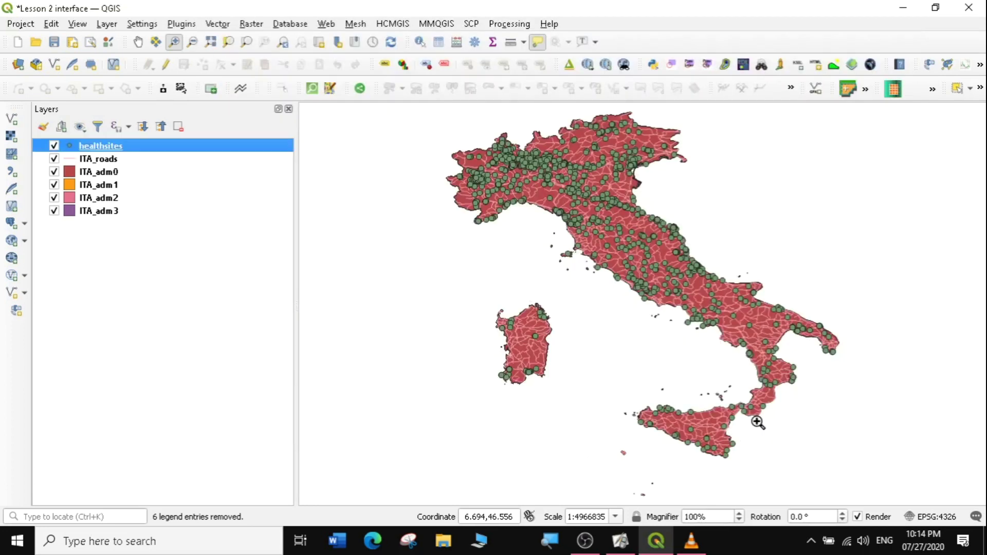
# Hide the ITA_roads and healthsites layers so only the administrative boundary layers are displayed
pyautogui.moveTo(447, 128); pyautogui.dragTo(654, 262)
pyautogui.moveTo(451, 132); pyautogui.dragTo(797, 369)
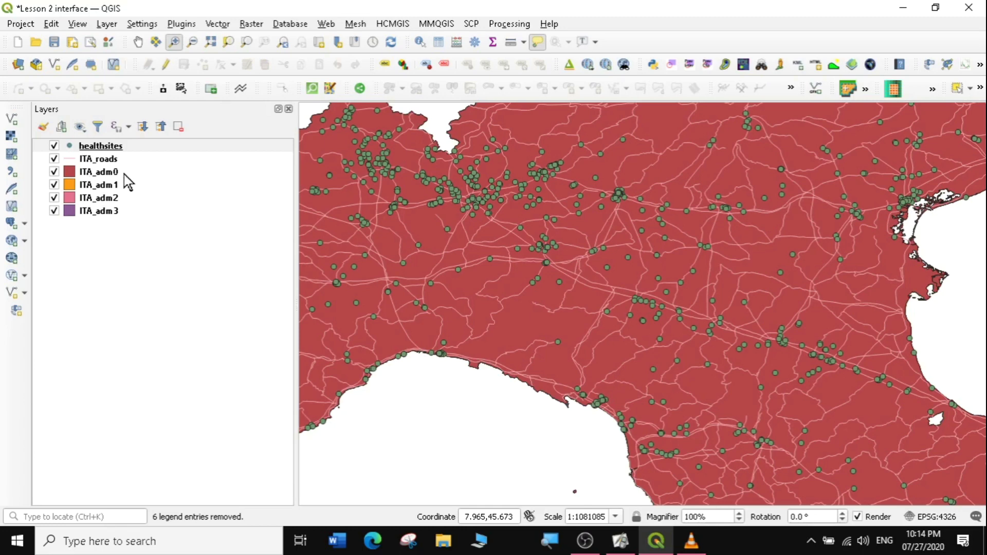
pyautogui.click(54, 158)
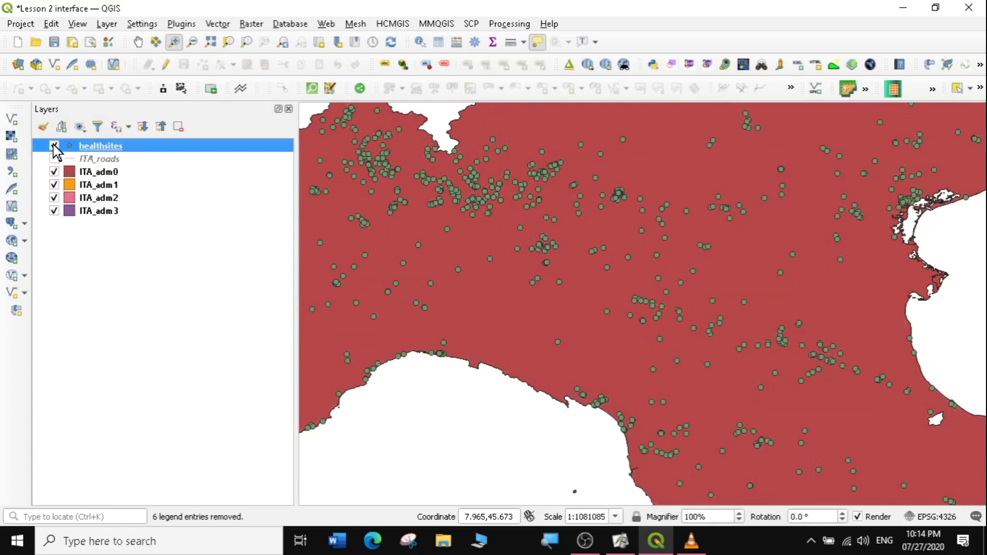
pyautogui.click(54, 146)
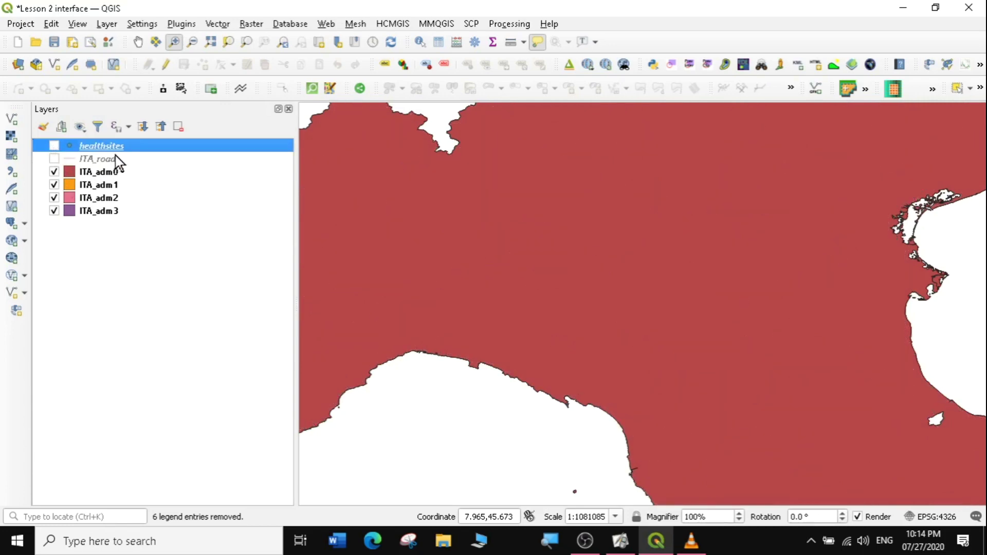
# Zoom the map to the combined extent of the four ITA_adm layers and clear the layer selection
pyautogui.moveTo(144, 253); pyautogui.dragTo(108, 170)
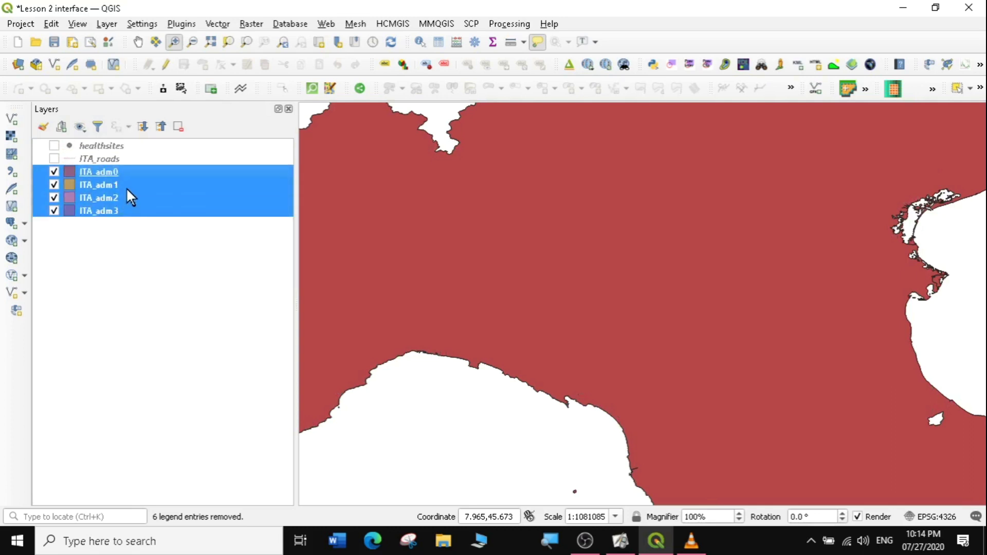
pyautogui.rightClick(119, 167)
pyautogui.click(134, 177)
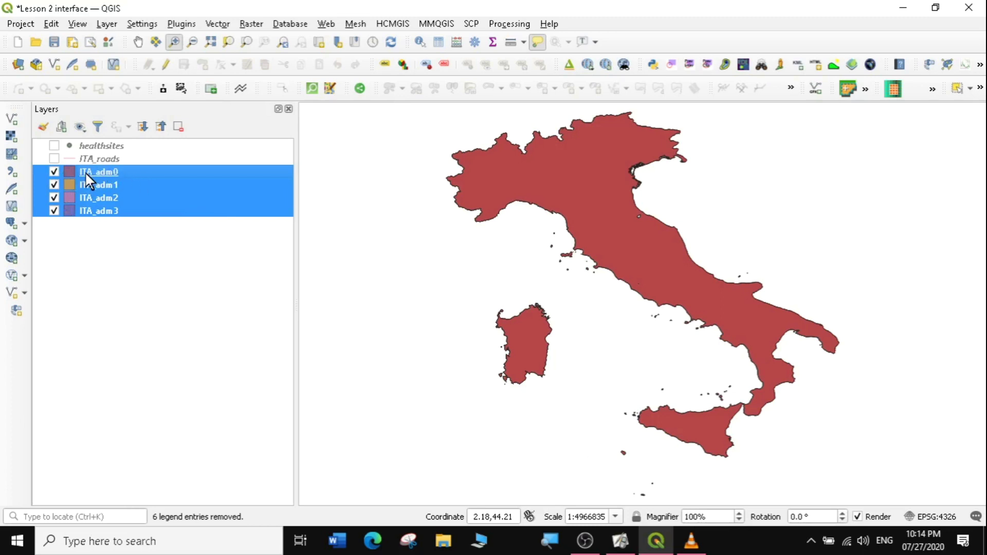
pyautogui.click(111, 257)
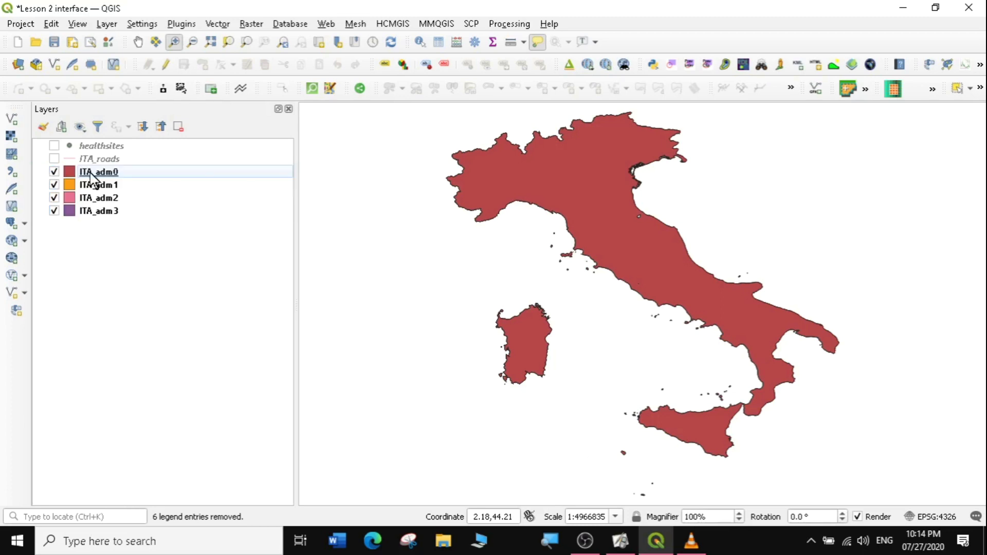
# Hide ITA_adm0, ITA_adm1 and ITA_adm2 one after another and inspect the ITA_adm3 boundaries up close in northern Italy
pyautogui.click(55, 170)
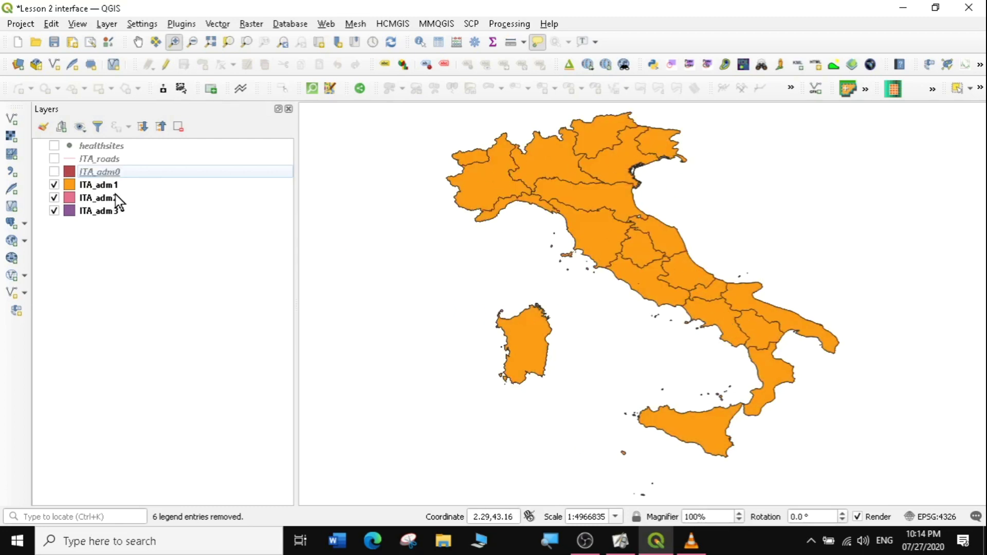
pyautogui.click(54, 185)
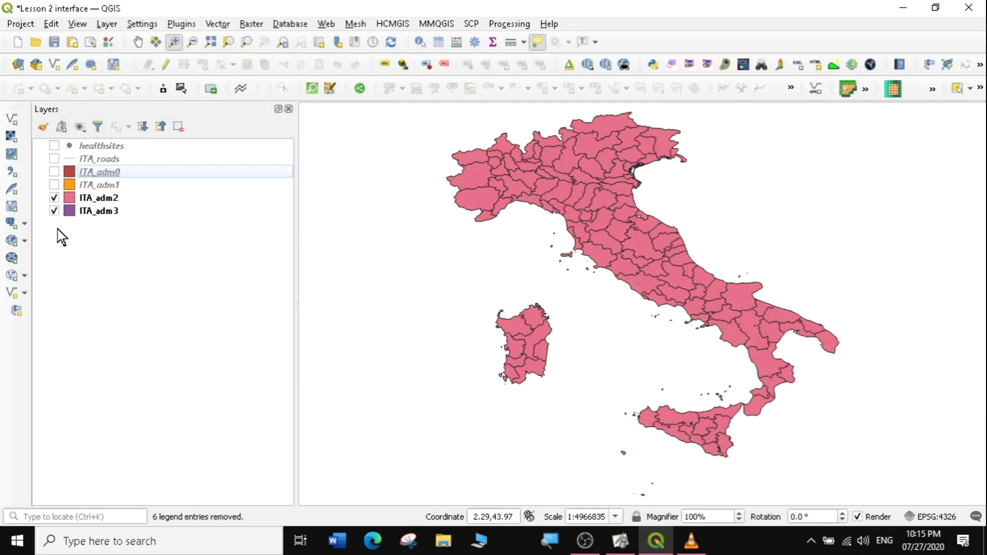
pyautogui.click(54, 197)
pyautogui.moveTo(550, 174); pyautogui.dragTo(650, 249)
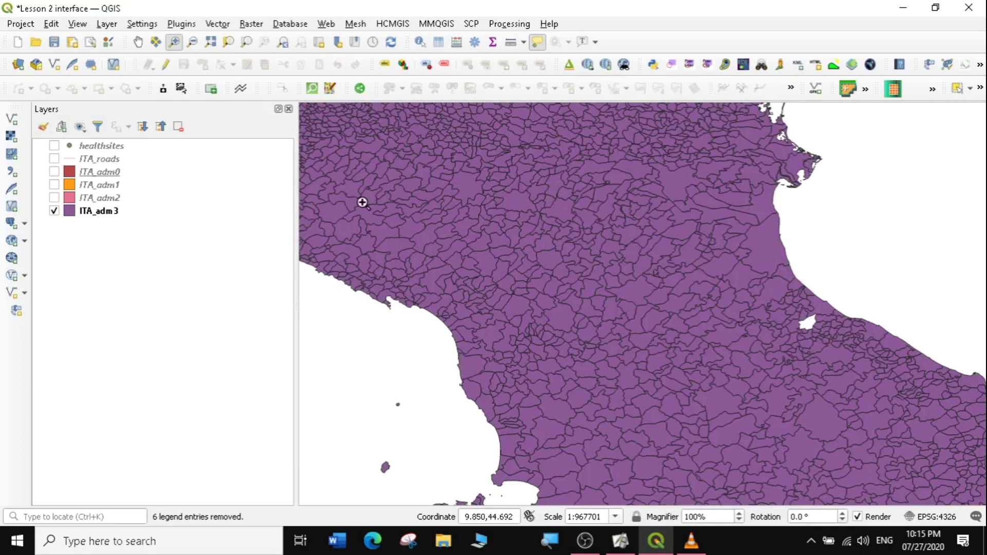
pyautogui.moveTo(498, 193); pyautogui.dragTo(703, 323)
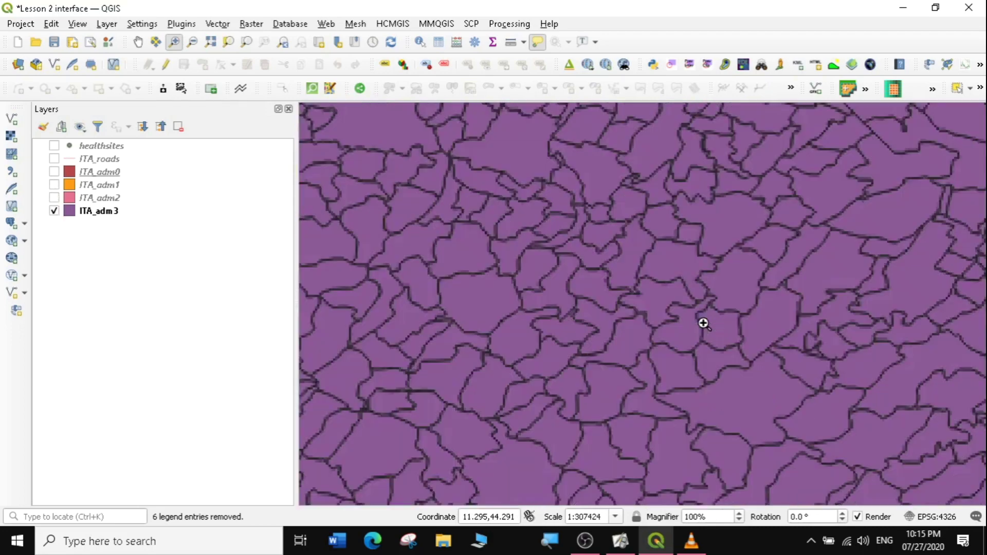
# Hide ITA_adm3, show ITA_adm1 again and zoom the map to the ITA_adm1 layer's extent
pyautogui.click(54, 211)
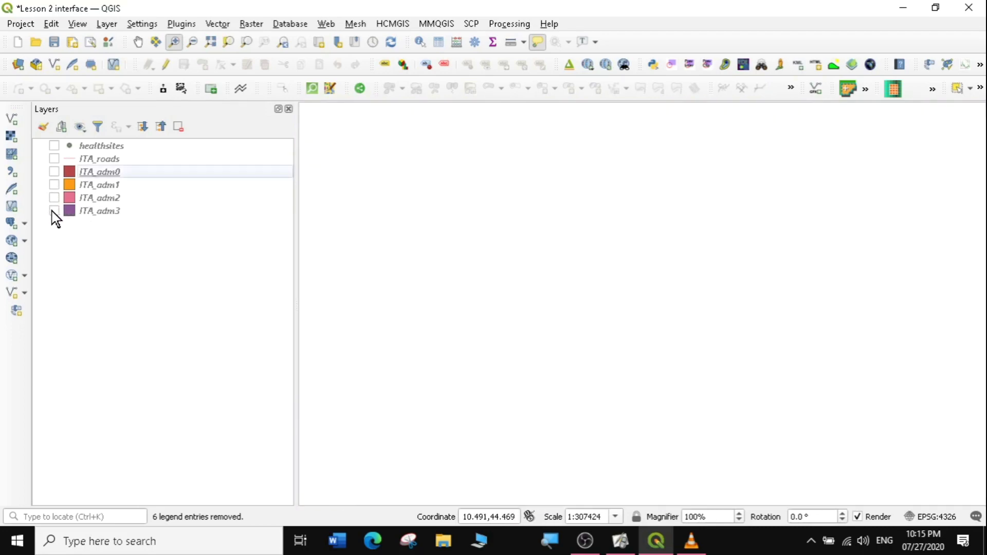
pyautogui.click(54, 185)
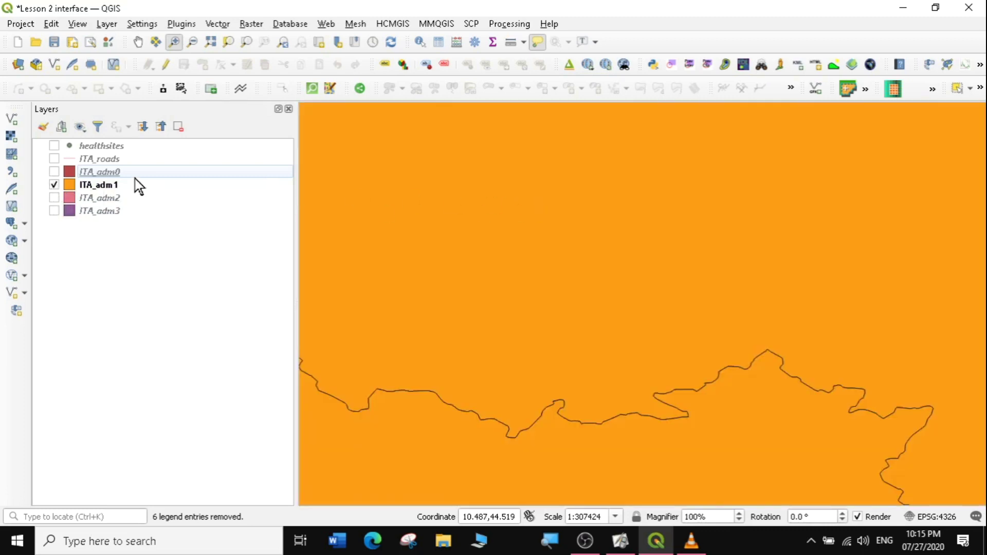
pyautogui.rightClick(111, 188)
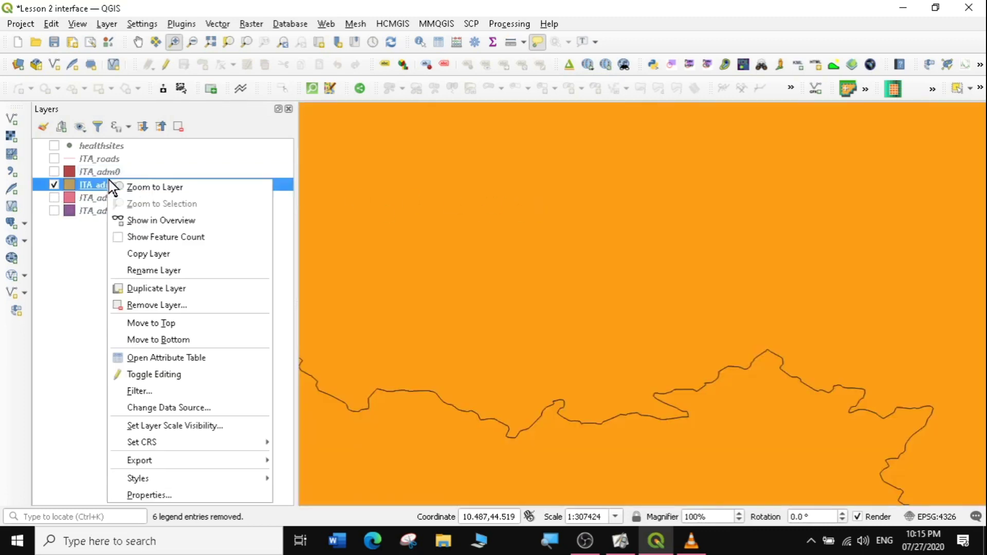
pyautogui.click(142, 189)
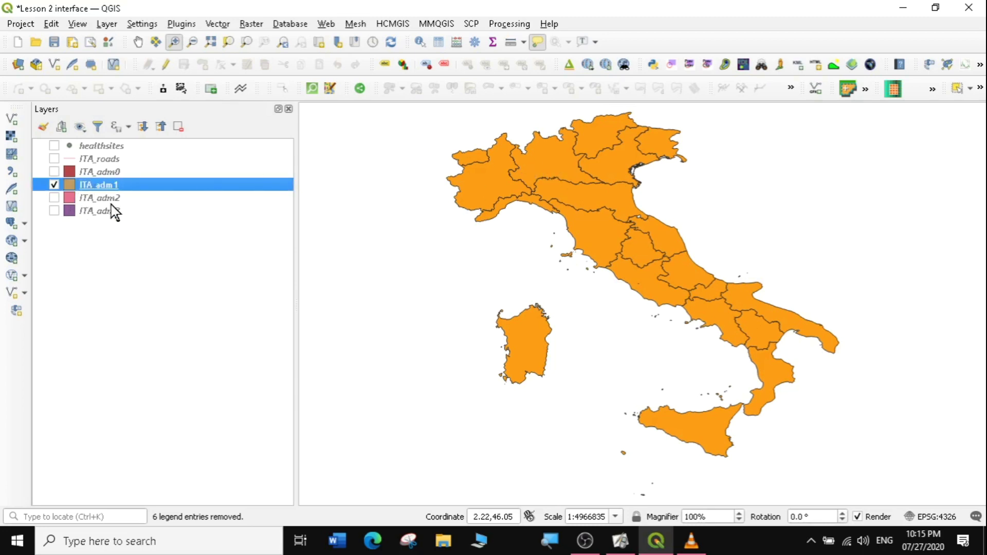
pyautogui.rightClick(94, 189)
pyautogui.click(121, 194)
# Pan the map with the Pan tool to bring the area northwest of Italy into view
pyautogui.click(138, 41)
pyautogui.moveTo(486, 267); pyautogui.dragTo(897, 390)
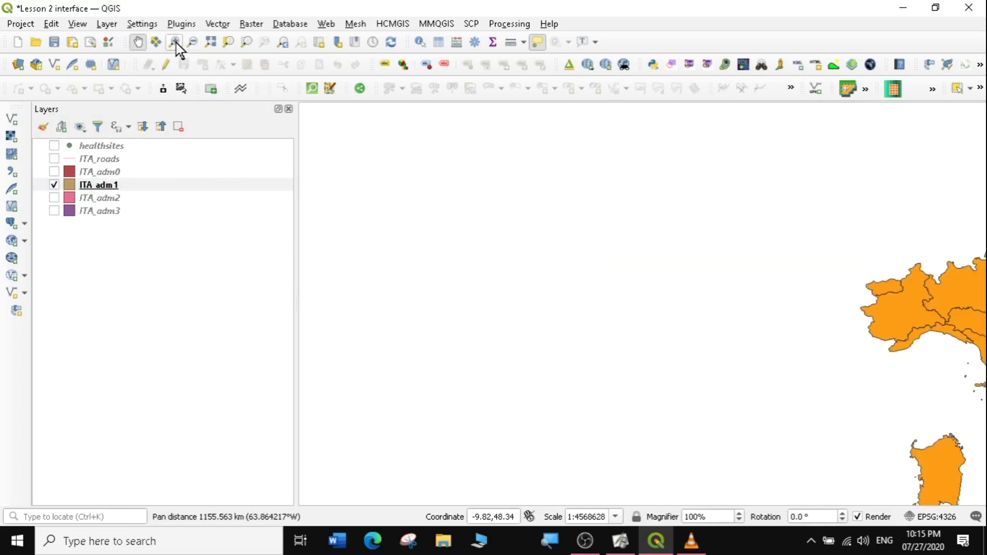
# Zoom the map to full extent and select the Veneto row in ITA_adm1's attribute table to highlight that region on the map
pyautogui.click(211, 43)
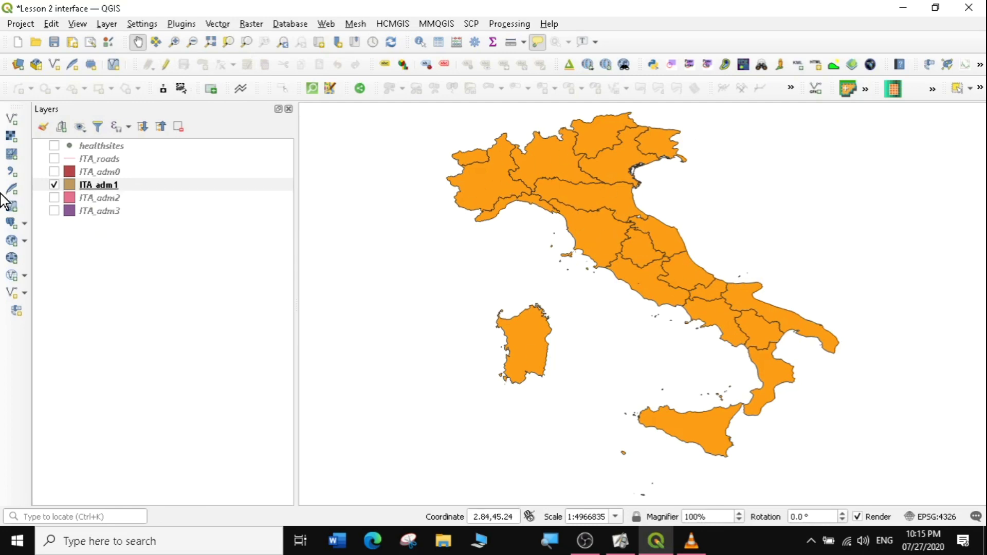
pyautogui.rightClick(99, 189)
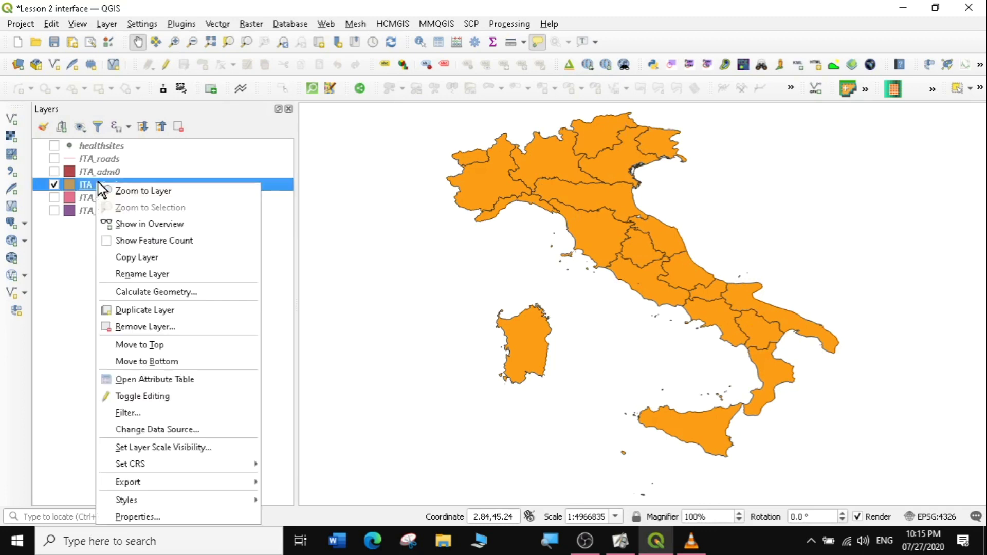
pyautogui.click(186, 382)
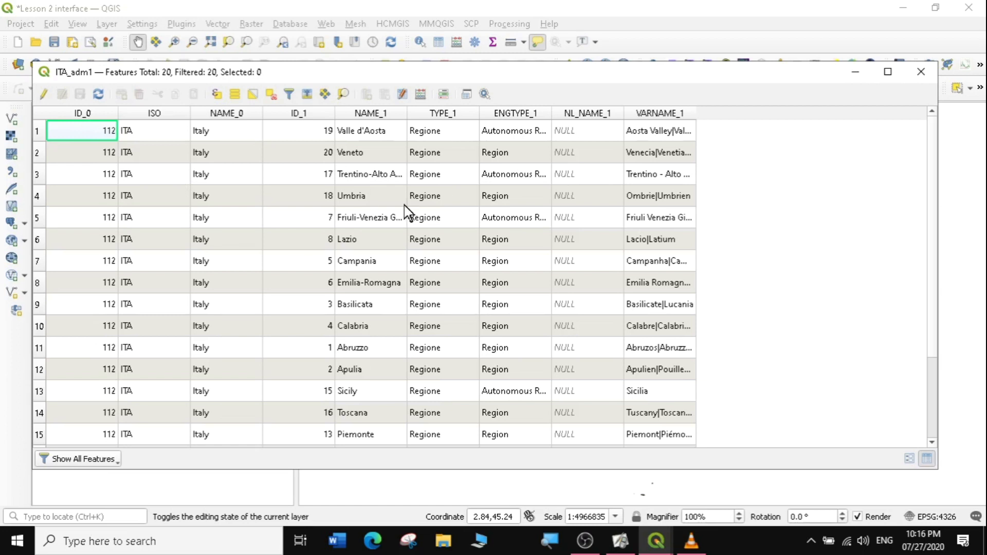
pyautogui.click(39, 134)
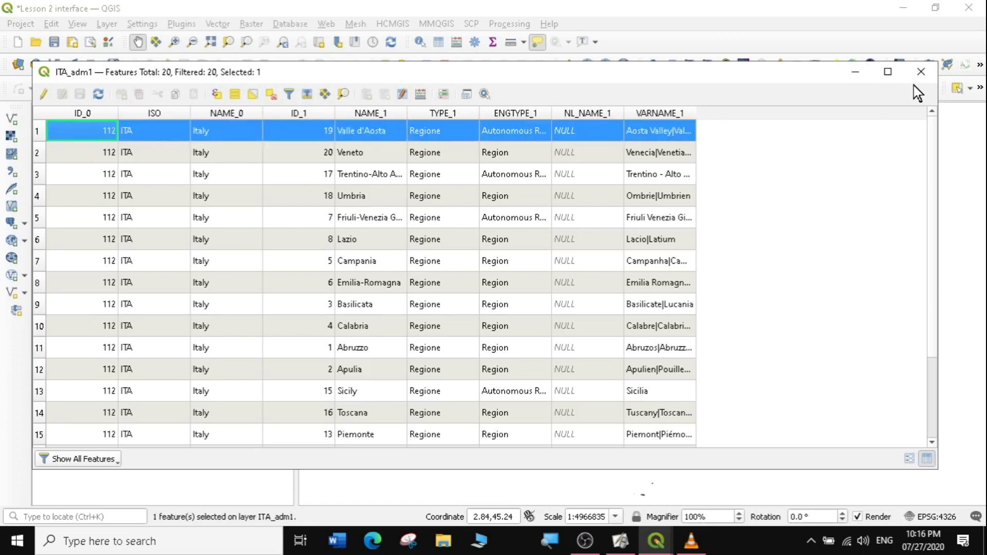
pyautogui.click(36, 152)
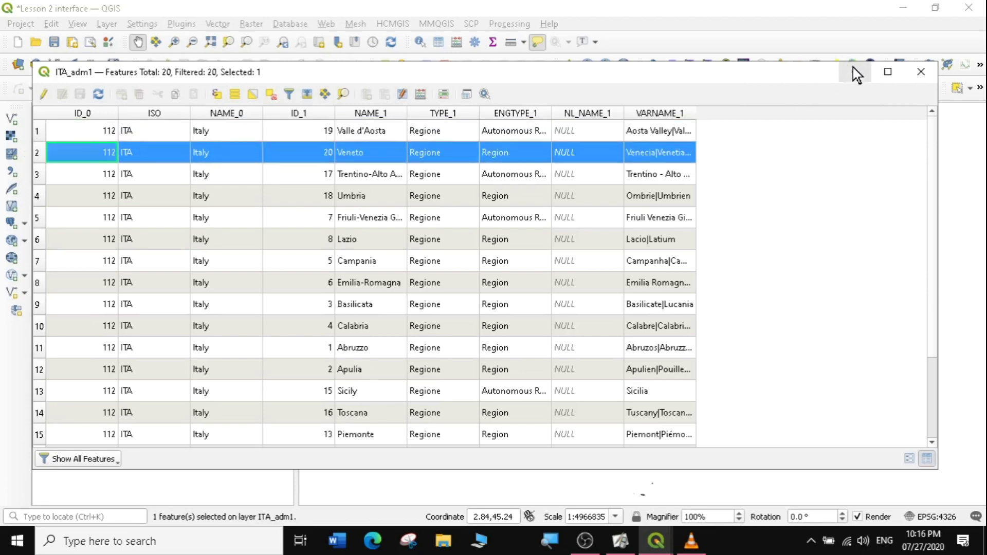
pyautogui.click(856, 75)
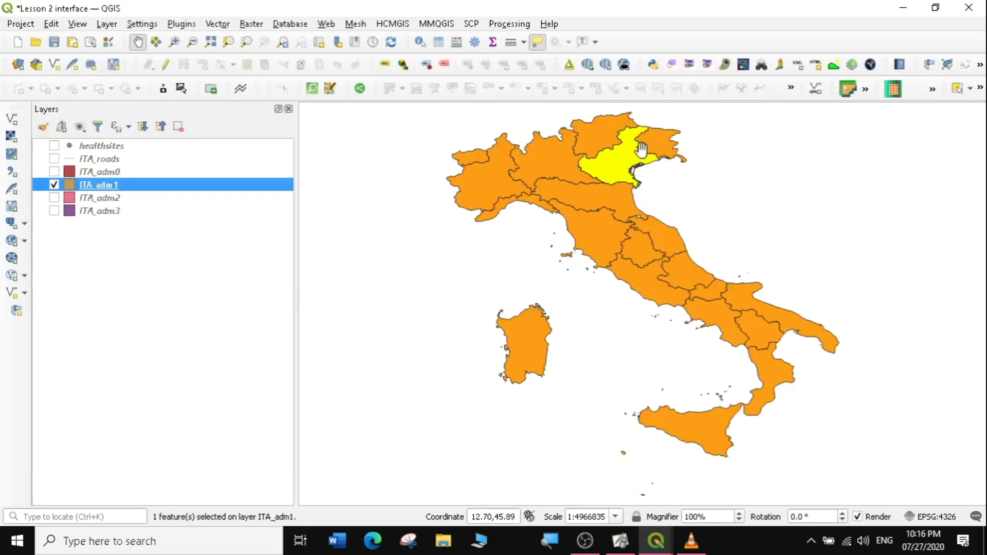
# Select the first six rows, Valle d'Aosta to Lazio, in ITA_adm1's attribute table and view them highlighted on the map
pyautogui.click(54, 184)
pyautogui.rightClick(82, 183)
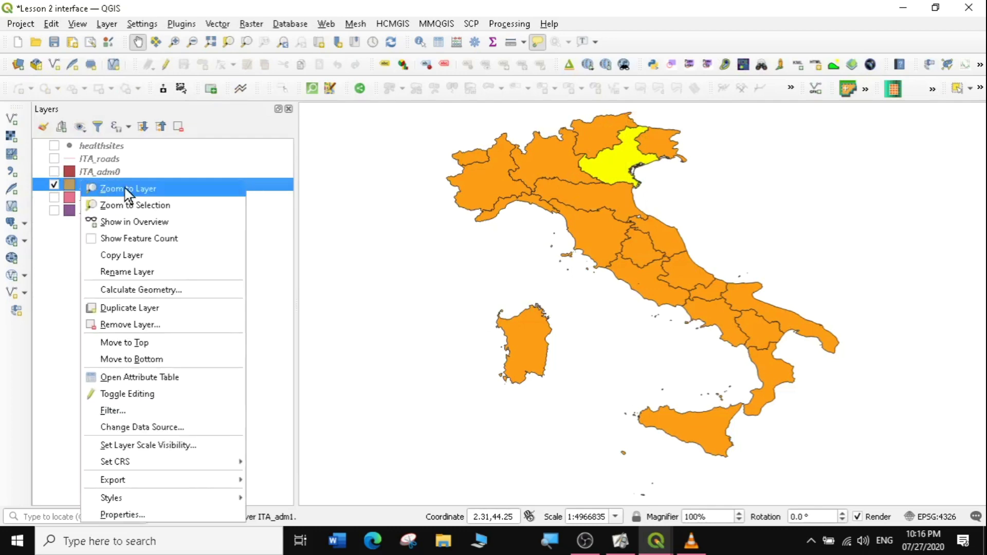
pyautogui.click(150, 377)
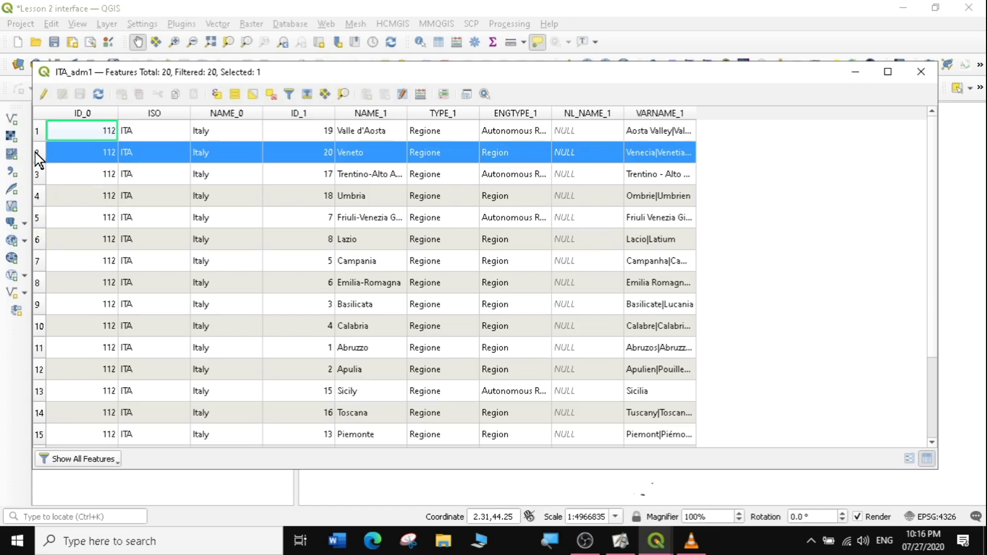
pyautogui.keyDown('shift'); pyautogui.click(45, 236); pyautogui.keyUp('shift')
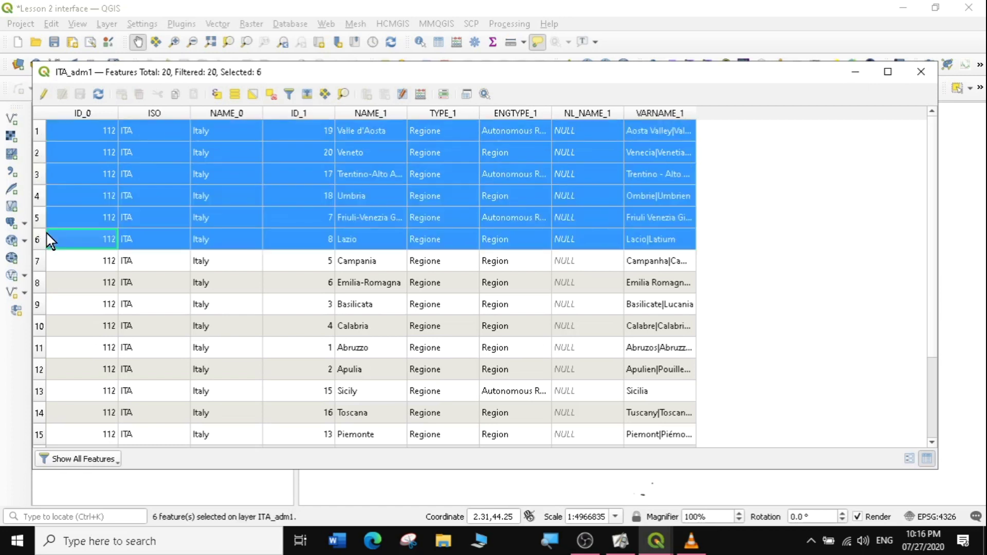
pyautogui.click(855, 72)
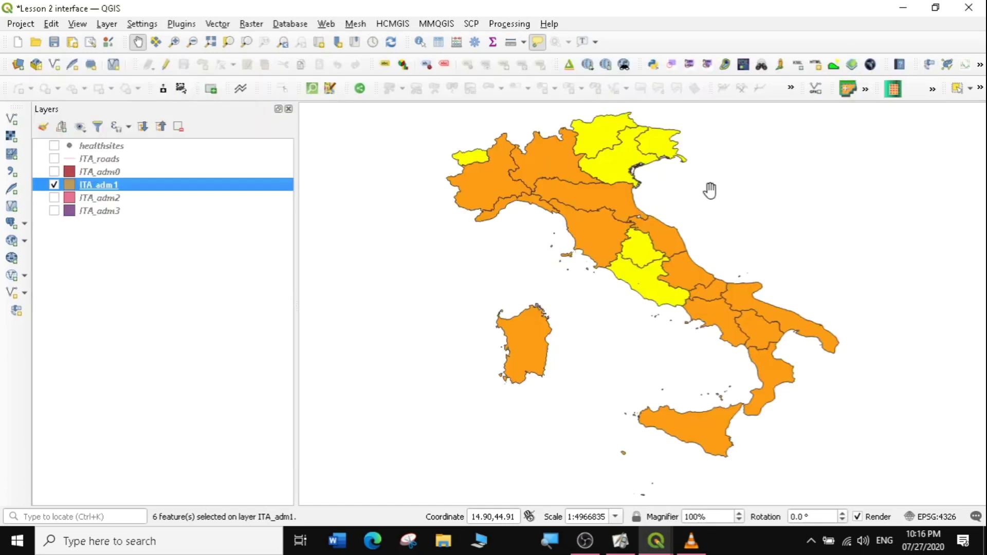
# Reopen ITA_adm1's attribute table and deselect all its features
pyautogui.rightClick(103, 184)
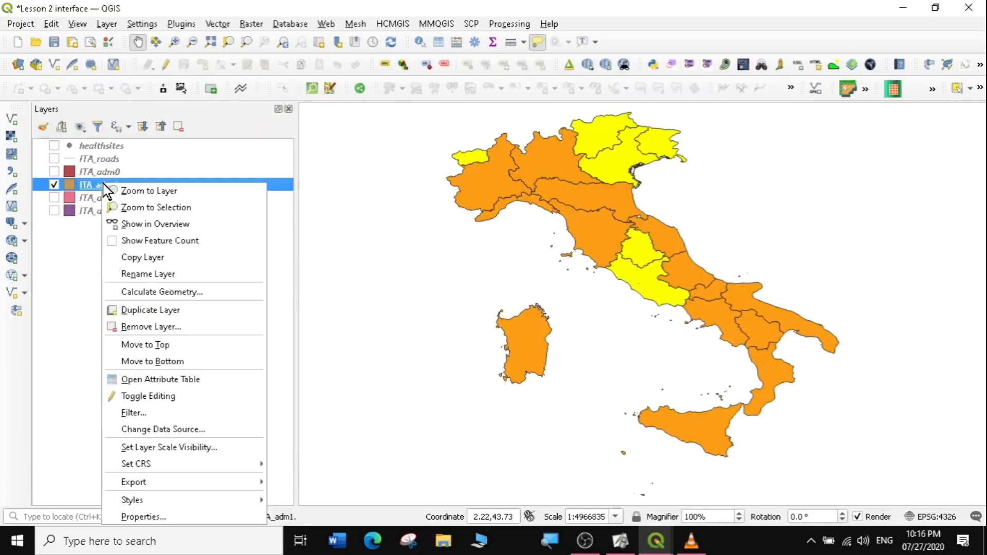
pyautogui.click(158, 379)
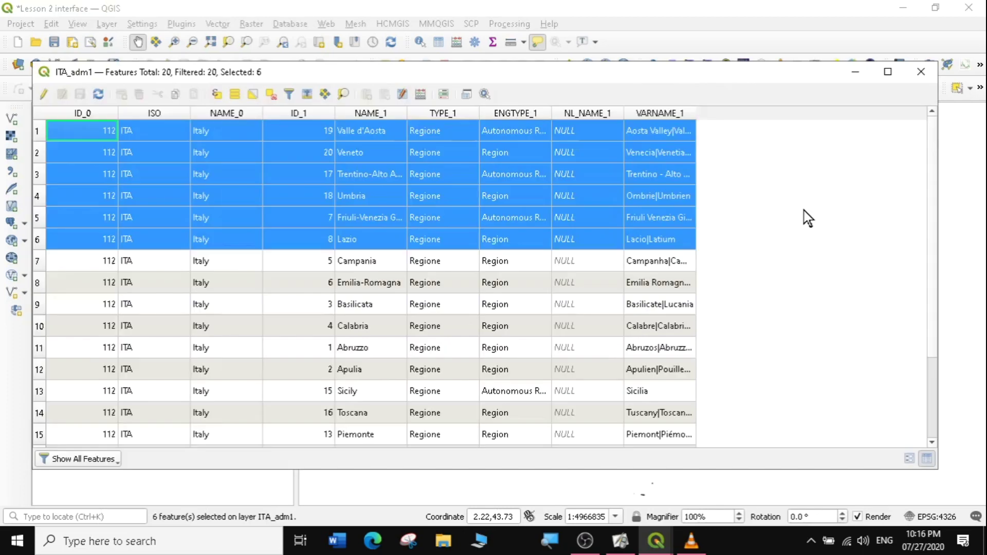
pyautogui.click(271, 94)
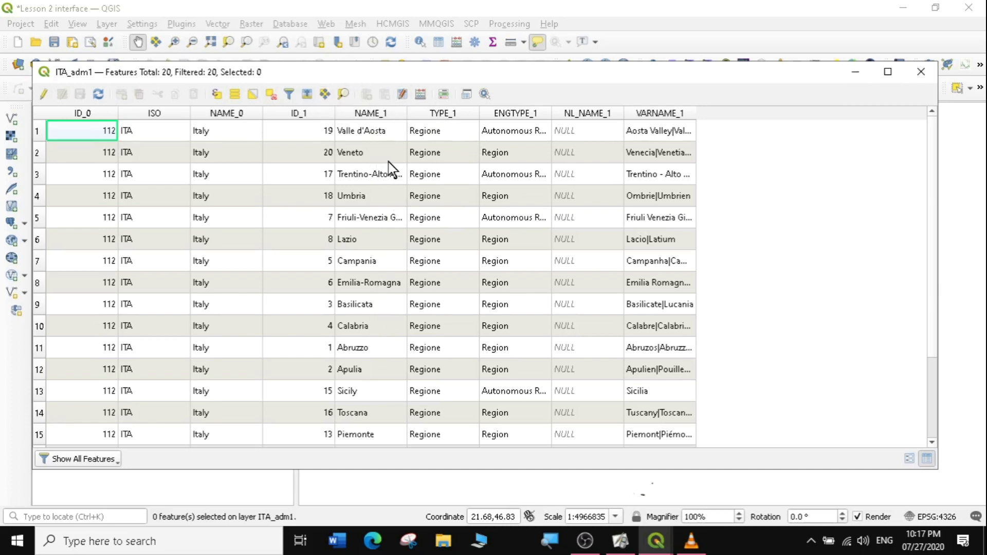
# Sort the attribute table by NAME_1 in ascending and descending order, ending on ascending, and close the table
pyautogui.click(383, 113)
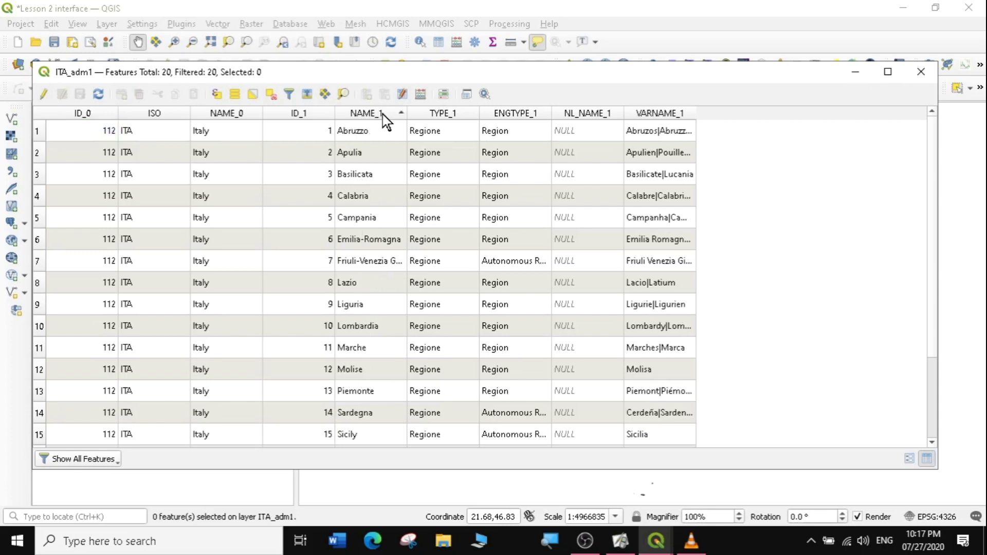
pyautogui.click(383, 114)
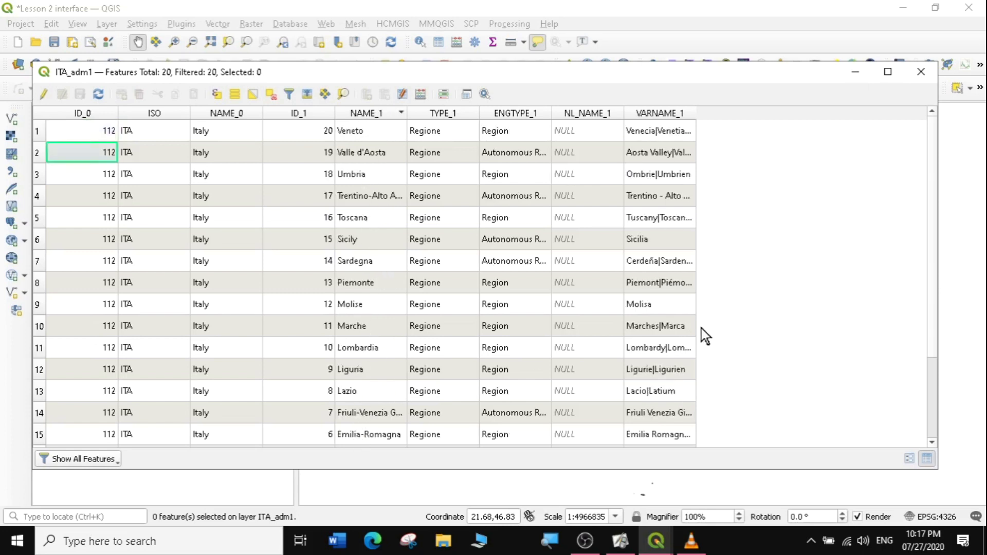
pyautogui.click(376, 114)
pyautogui.click(379, 114)
pyautogui.click(380, 114)
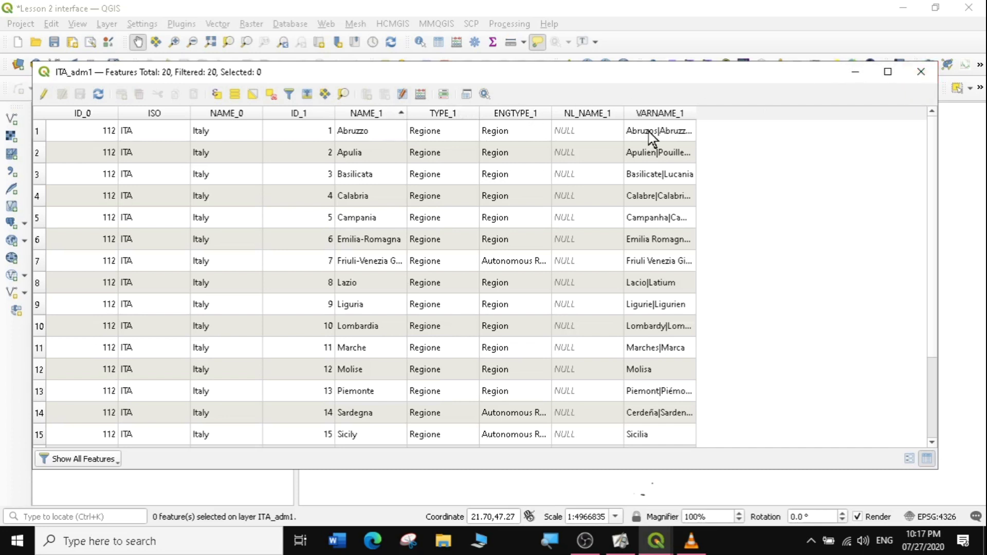
pyautogui.click(916, 77)
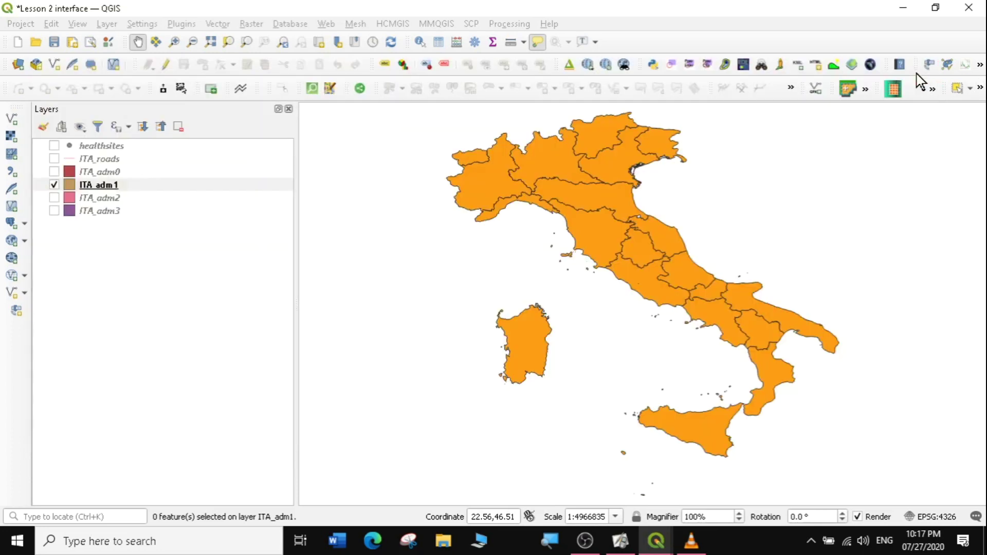
# Open ITA_adm1's layer properties and review its settings pages from Information through Attributes Form
pyautogui.rightClick(105, 186)
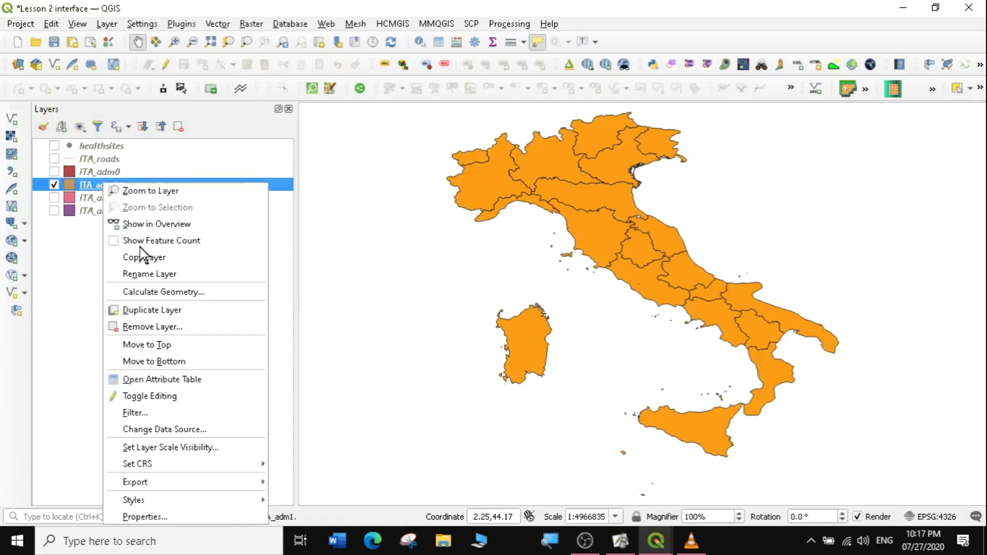
pyautogui.click(156, 513)
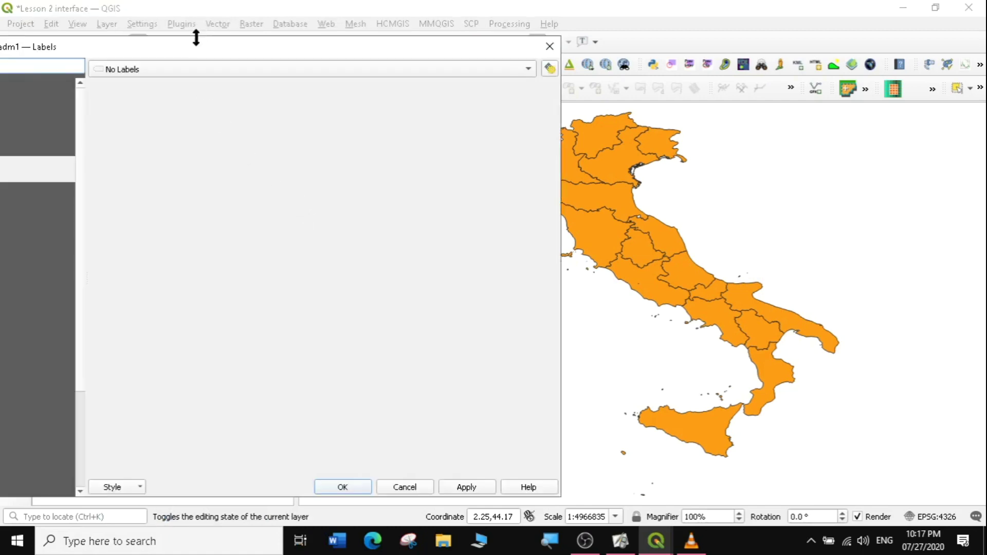
pyautogui.moveTo(213, 47); pyautogui.dragTo(403, 44)
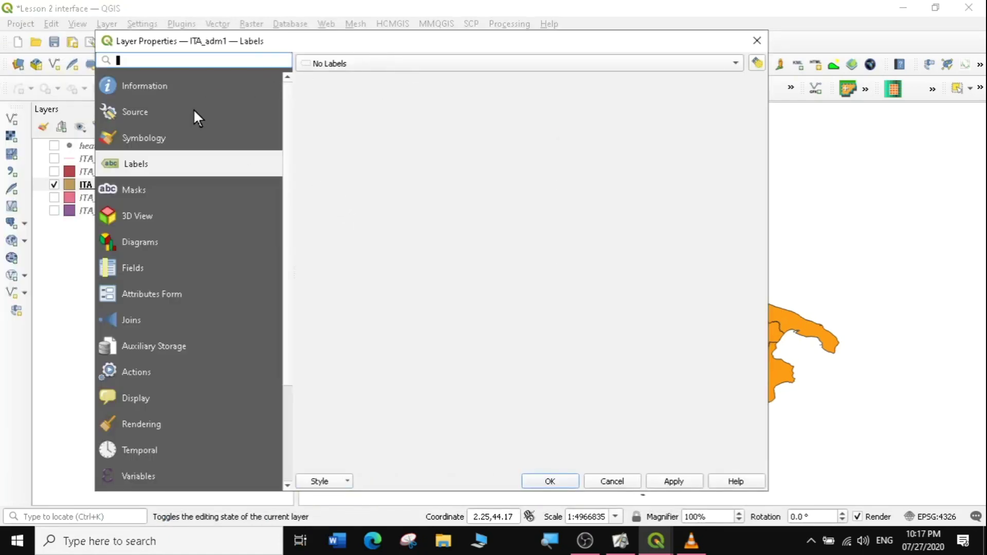
pyautogui.click(140, 81)
pyautogui.click(139, 110)
pyautogui.click(149, 145)
pyautogui.click(148, 164)
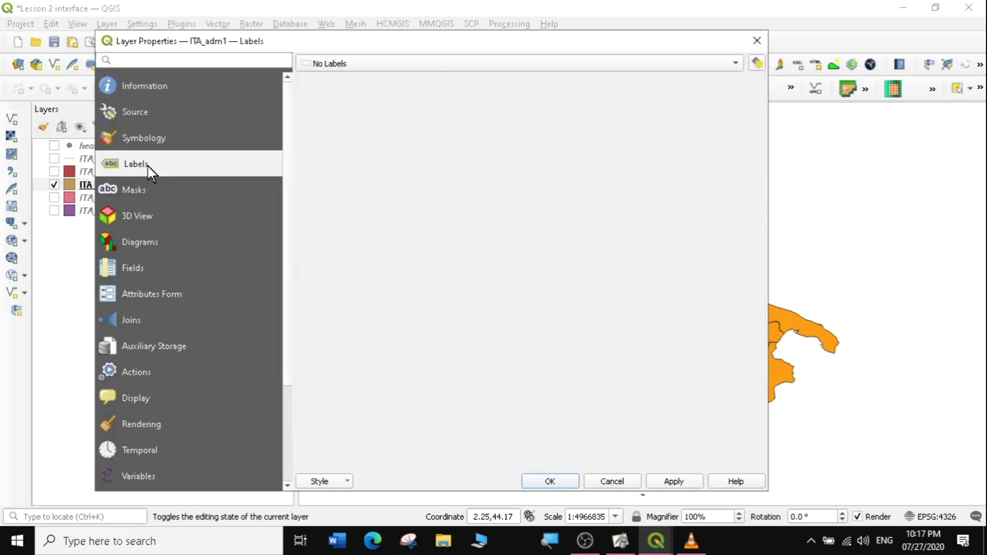
pyautogui.click(143, 196)
pyautogui.click(145, 217)
pyautogui.click(146, 243)
pyautogui.click(147, 274)
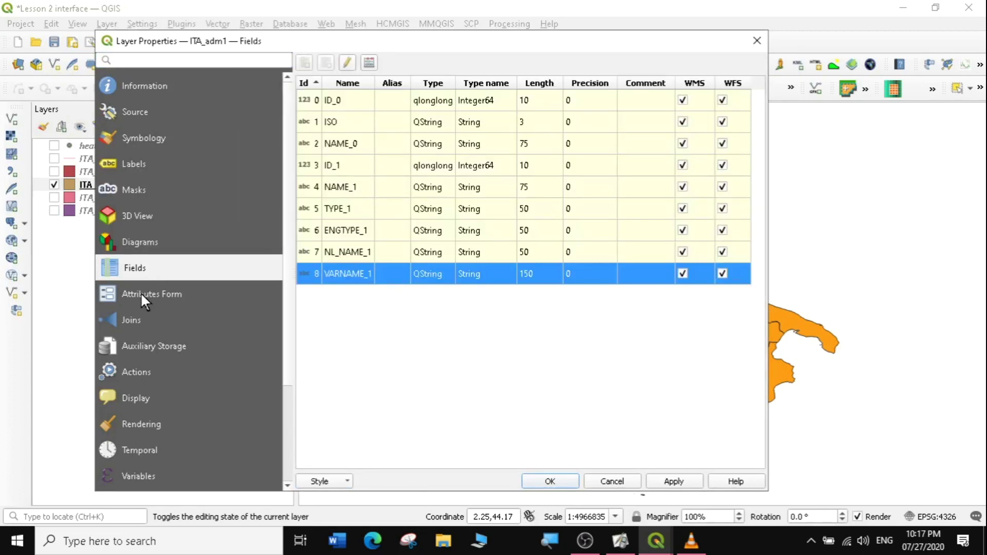
pyautogui.click(144, 297)
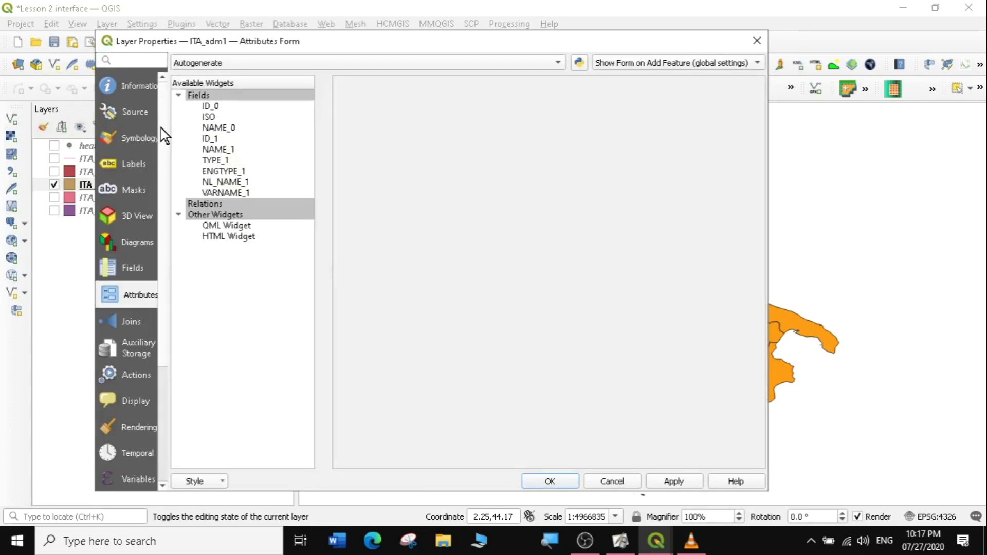
pyautogui.click(117, 60)
# Enable single labels for ITA_adm1 using the NAME_1 field as the label value
pyautogui.click(137, 161)
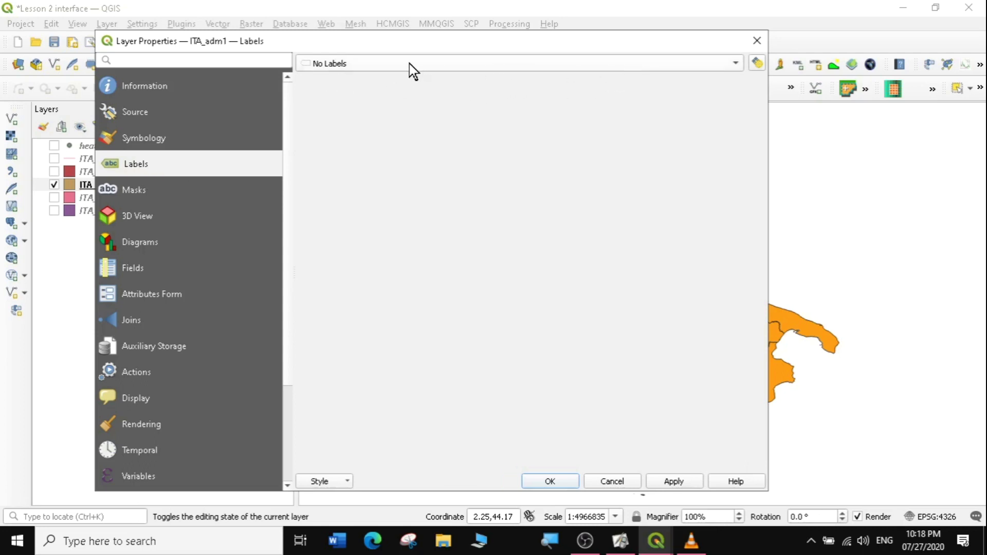
pyautogui.click(735, 65)
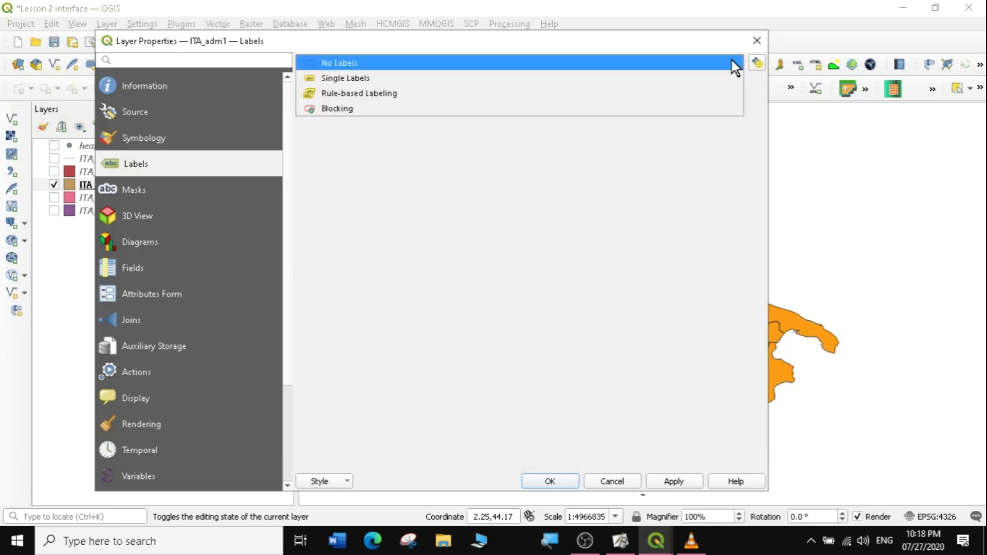
pyautogui.click(362, 79)
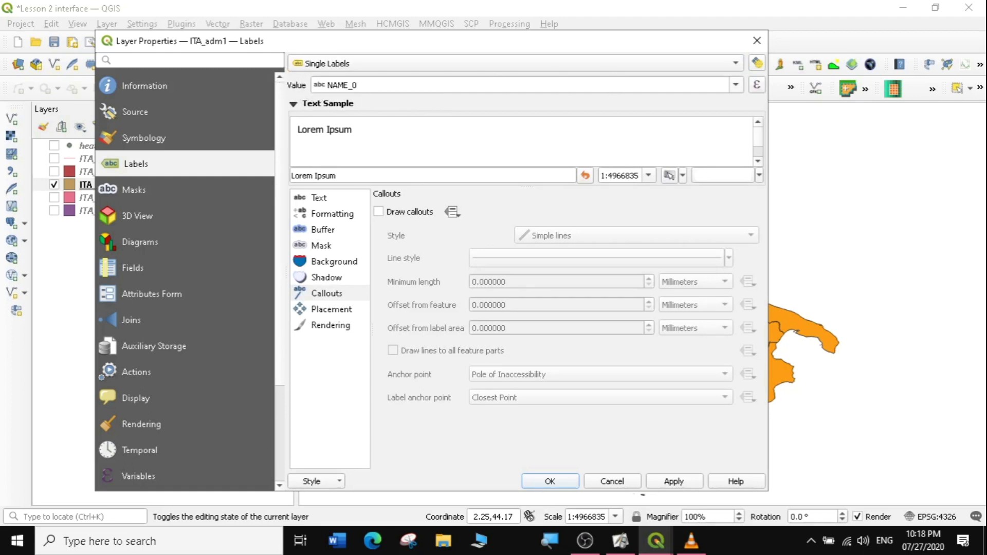
pyautogui.click(734, 85)
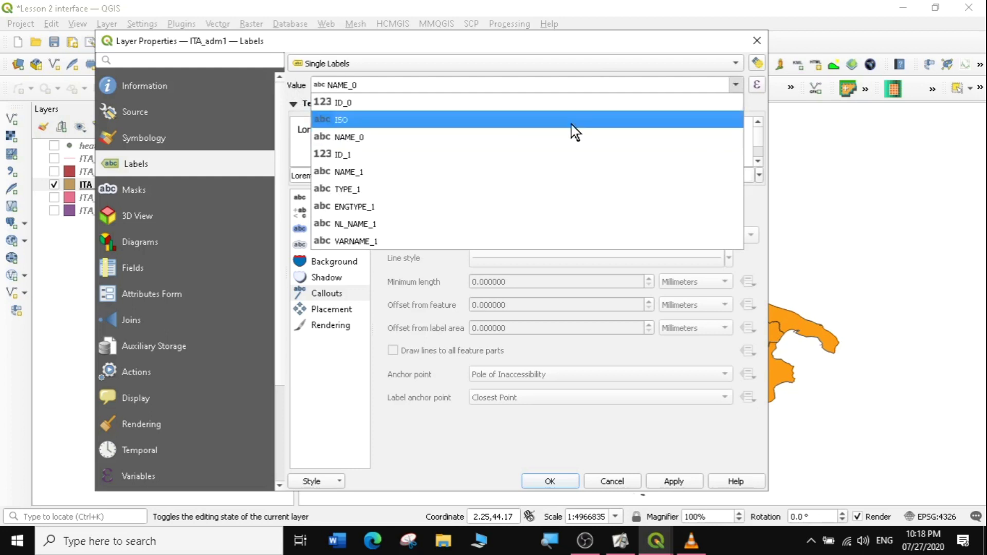
pyautogui.click(353, 174)
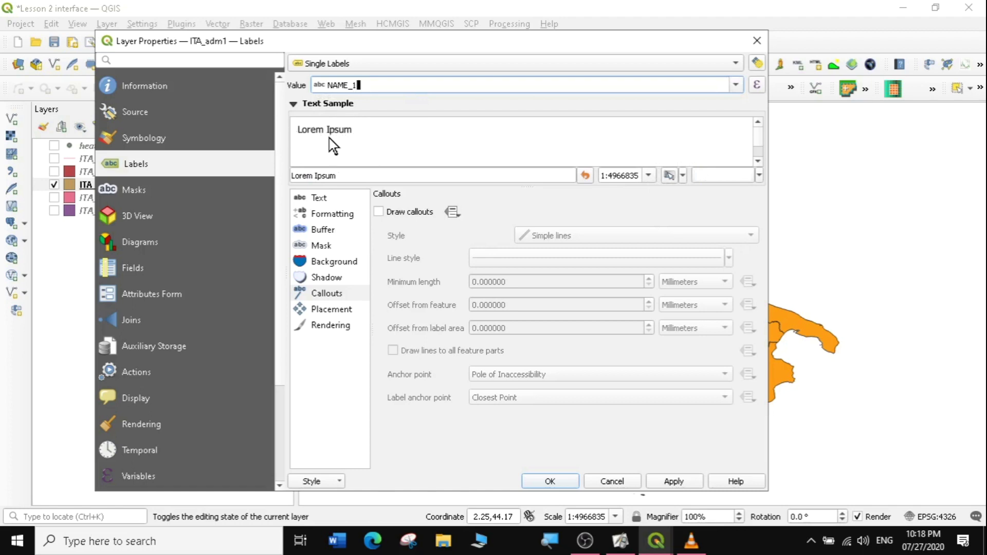
# Set the label text color to bright magenta, keeping the Regular font style
pyautogui.click(317, 198)
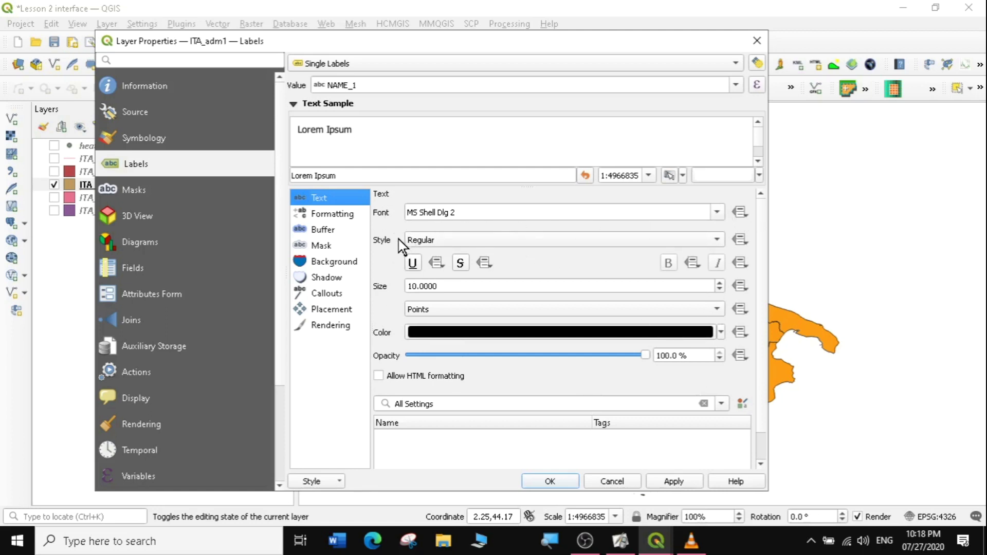
pyautogui.click(718, 240)
pyautogui.click(718, 240)
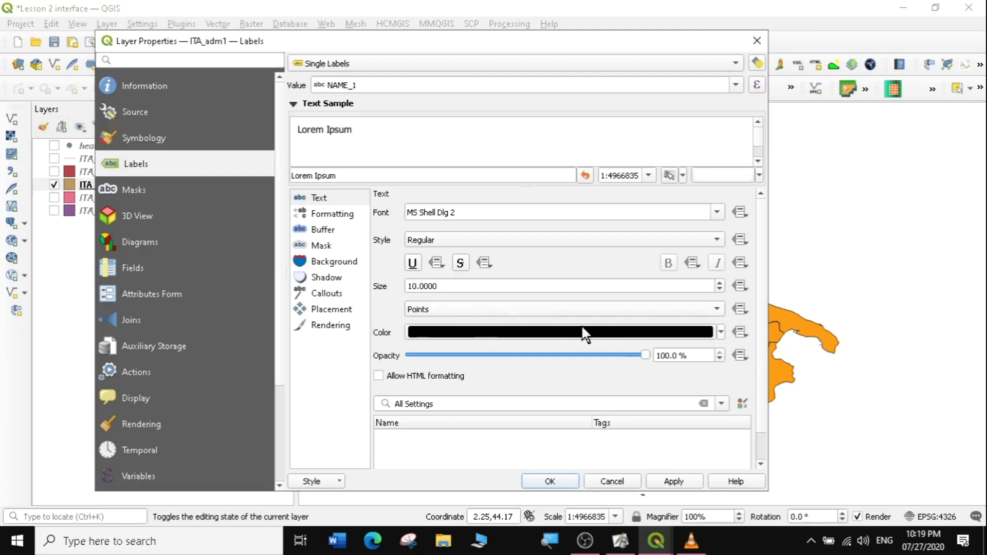
pyautogui.click(721, 333)
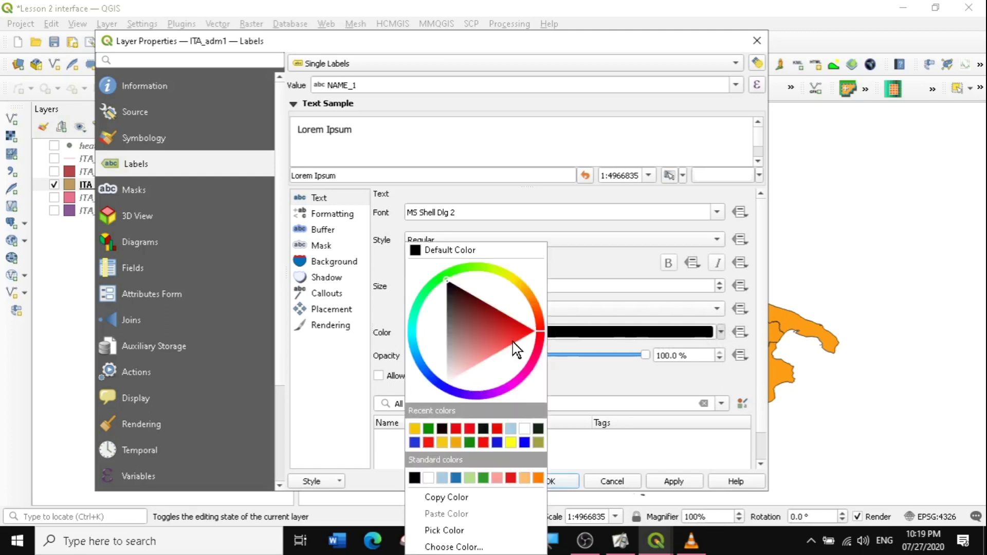
pyautogui.click(519, 377)
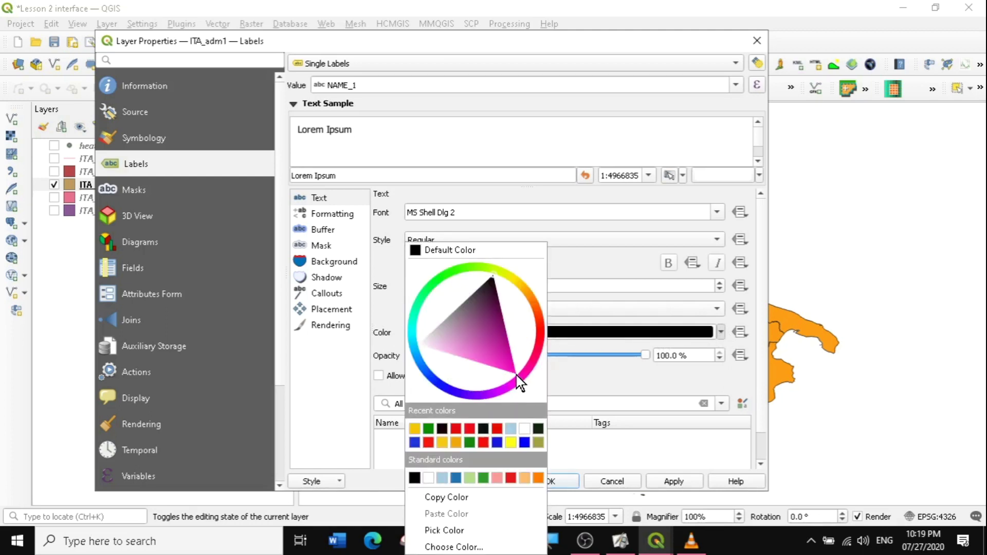
pyautogui.click(510, 367)
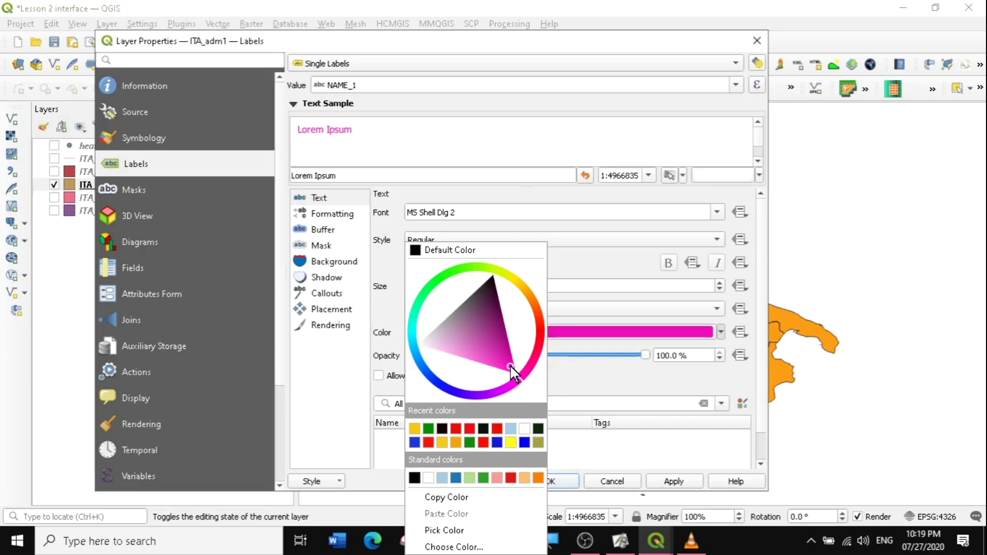
pyautogui.click(612, 368)
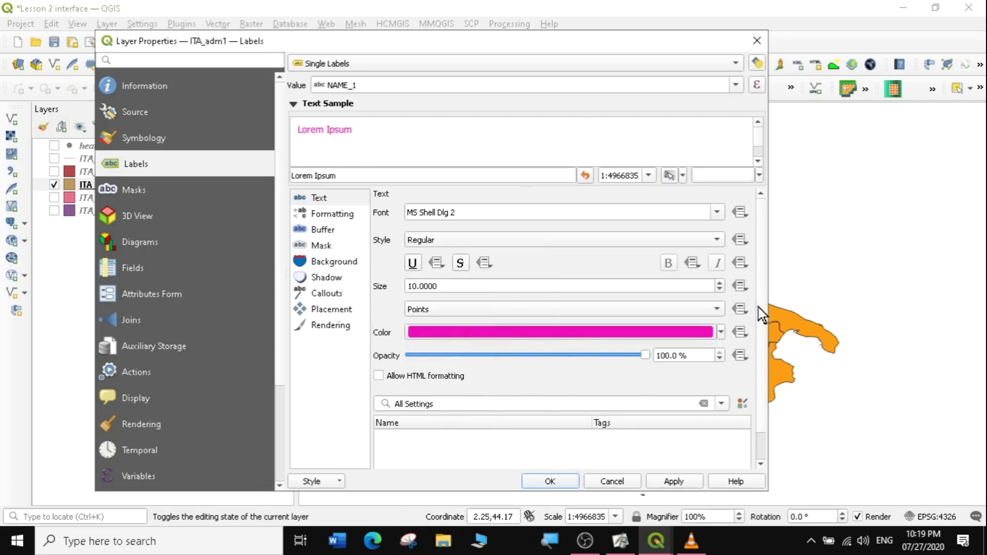
# Apply the label settings and move the properties dialog aside to view the region names on the map
pyautogui.scroll(-1, 760, 316)
pyautogui.click(674, 484)
pyautogui.moveTo(510, 52); pyautogui.dragTo(289, 346)
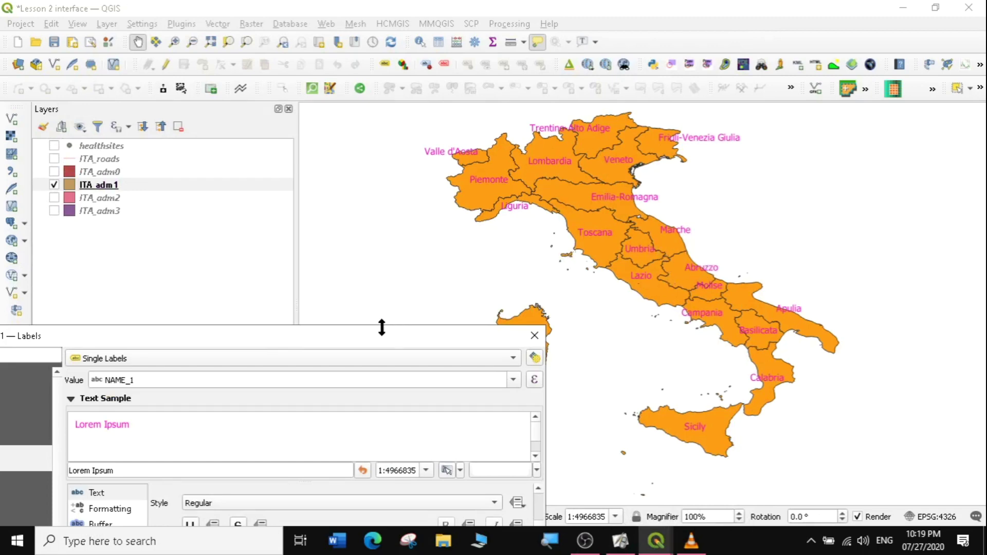
# Try the Bold font style on the ITA_adm1 labels, apply it to the map, and return the style to Regular
pyautogui.moveTo(367, 342); pyautogui.dragTo(644, 91)
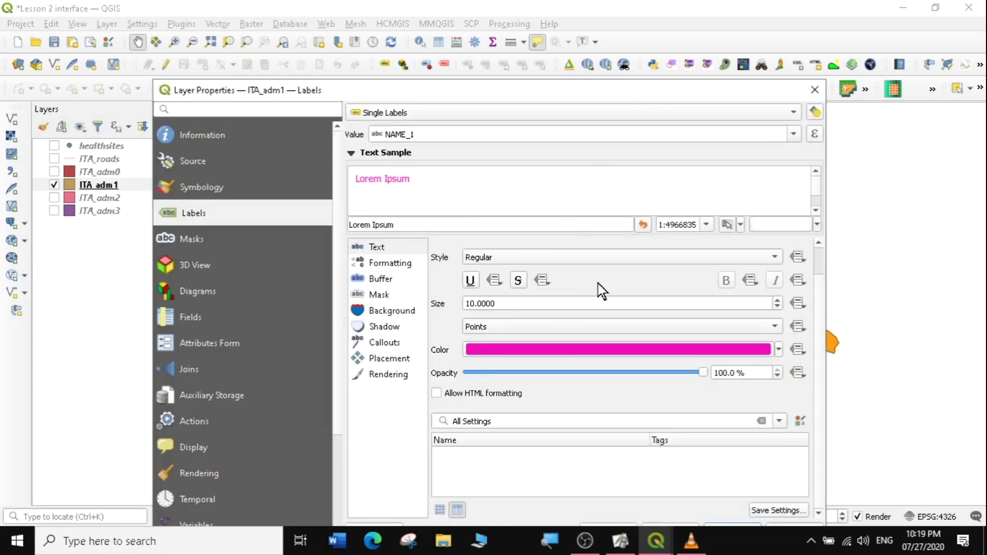
pyautogui.click(700, 257)
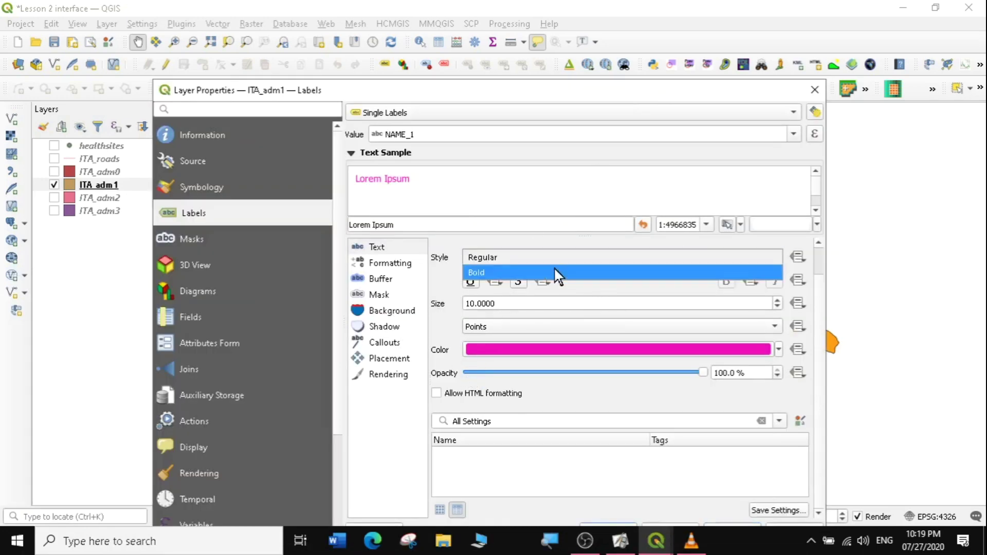
pyautogui.click(492, 273)
pyautogui.moveTo(581, 94); pyautogui.dragTo(577, 43)
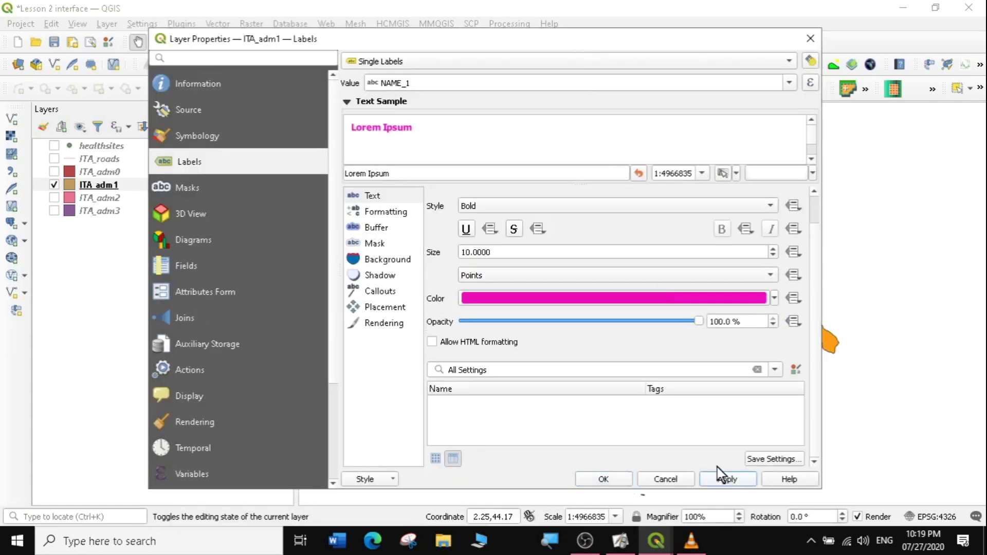
pyautogui.moveTo(516, 63); pyautogui.dragTo(458, 318)
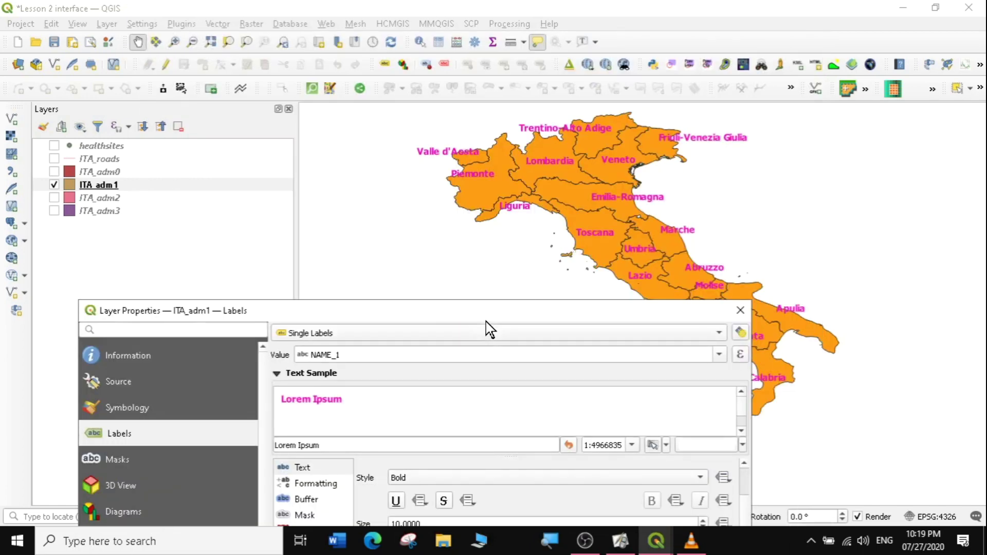
pyautogui.moveTo(483, 319); pyautogui.dragTo(575, 185)
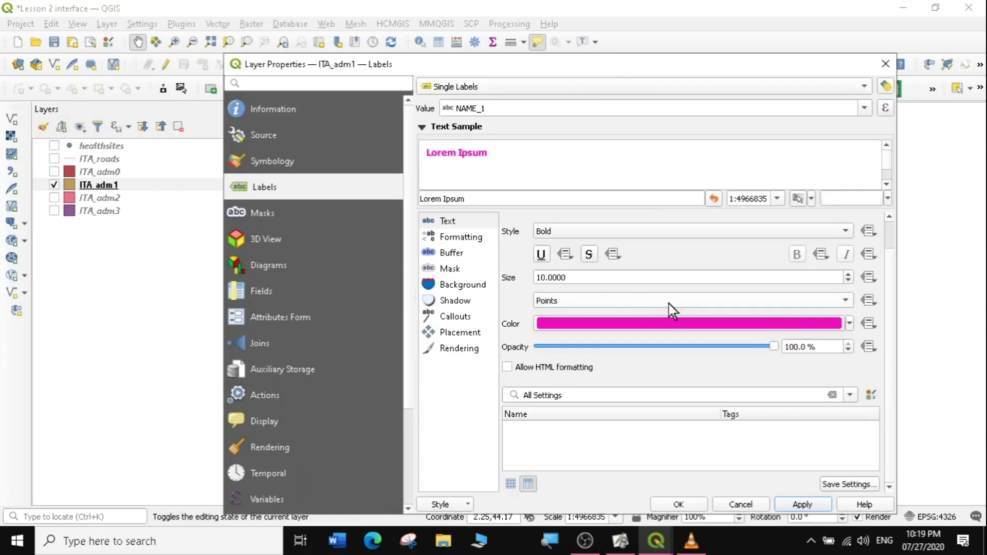
pyautogui.click(626, 231)
pyautogui.click(624, 221)
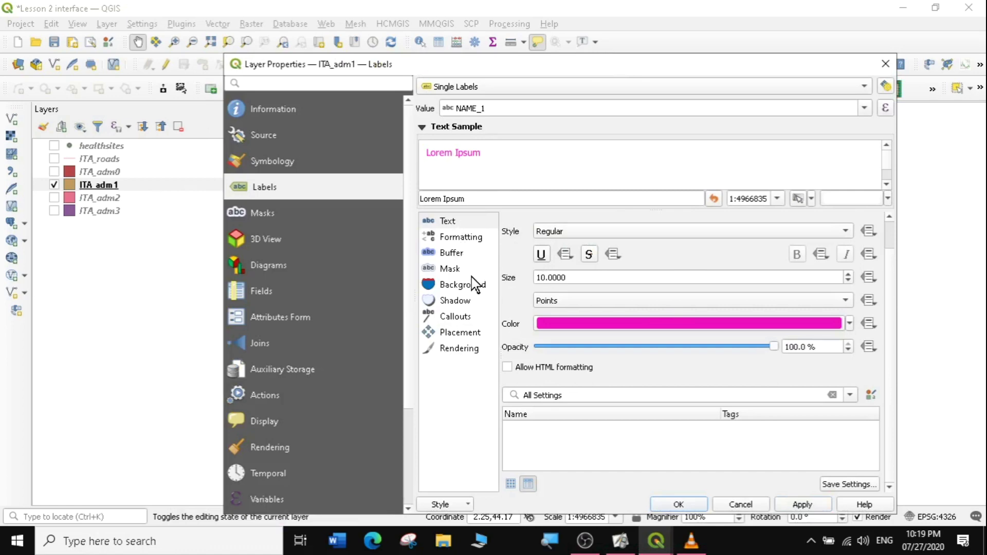
# Set the type case of the ITA_adm1 labels to All Uppercase in the formatting settings
pyautogui.click(455, 242)
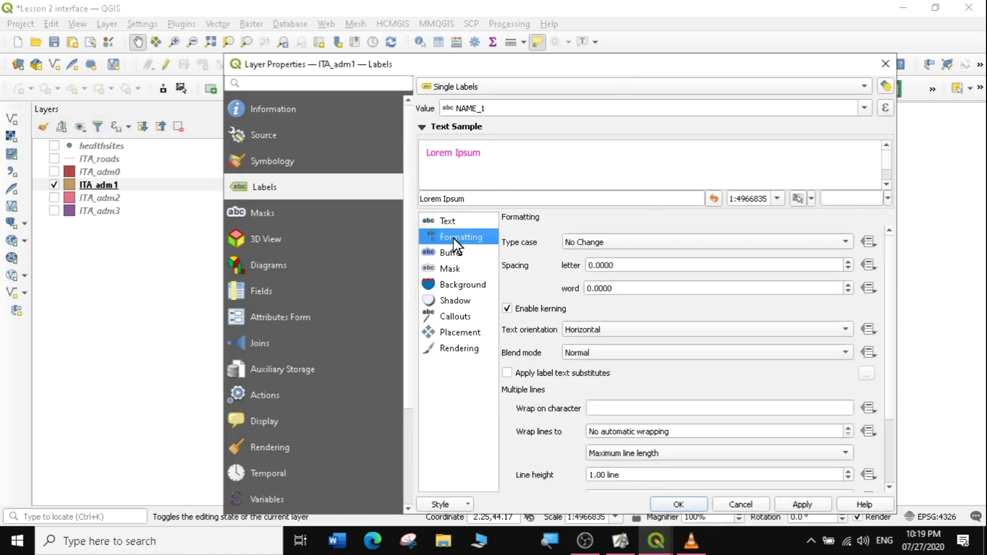
pyautogui.click(627, 242)
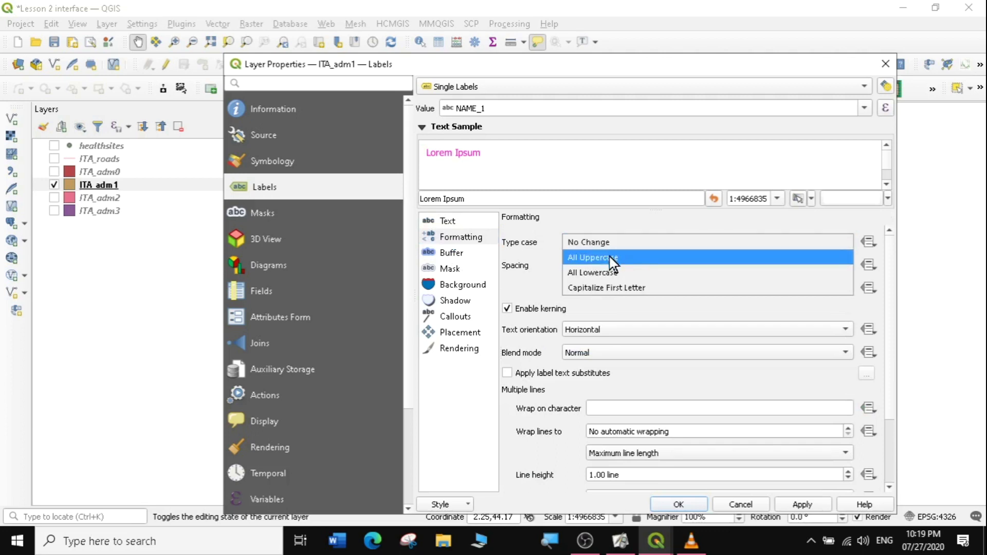
pyautogui.click(611, 257)
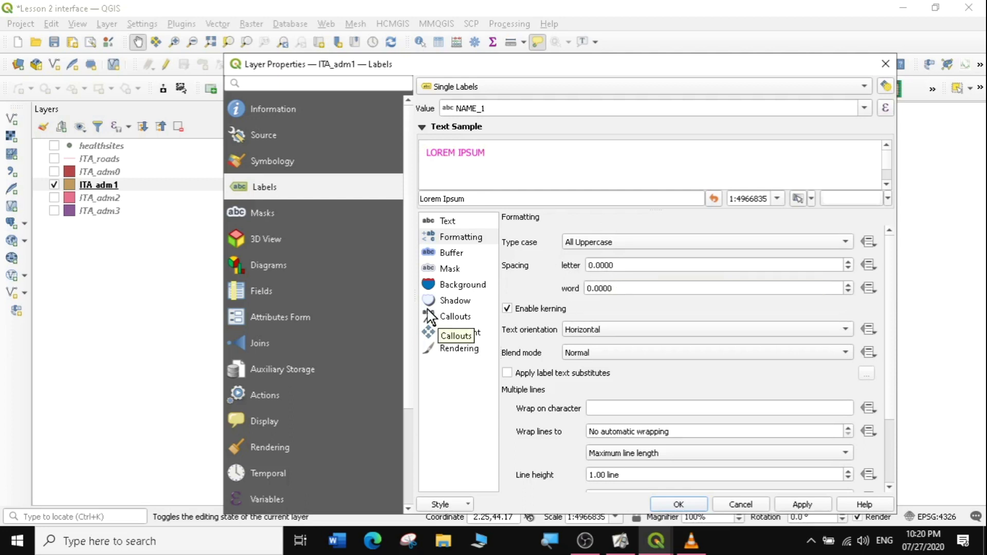
# Draw a yellow text buffer around the ITA_adm1 labels and enable the label mask
pyautogui.click(455, 257)
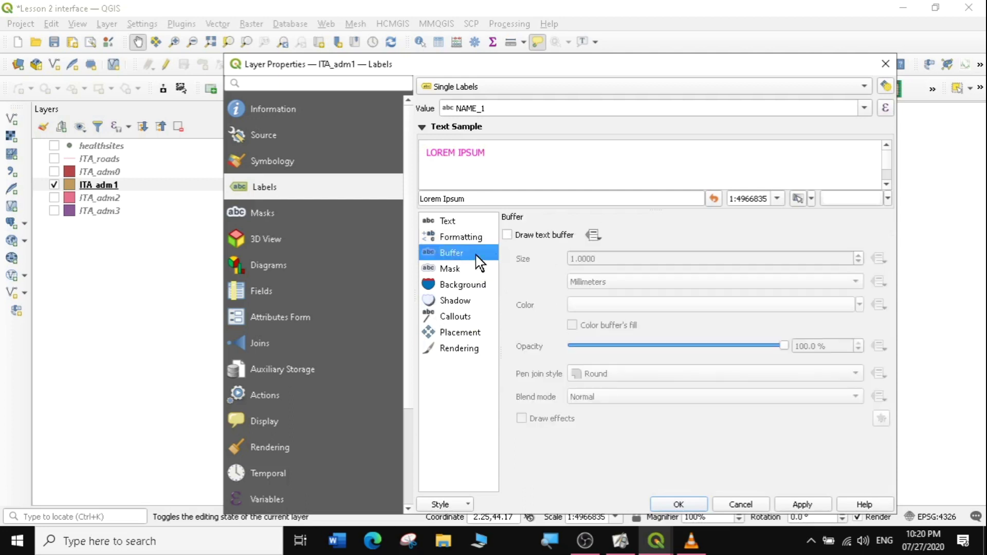
pyautogui.click(508, 235)
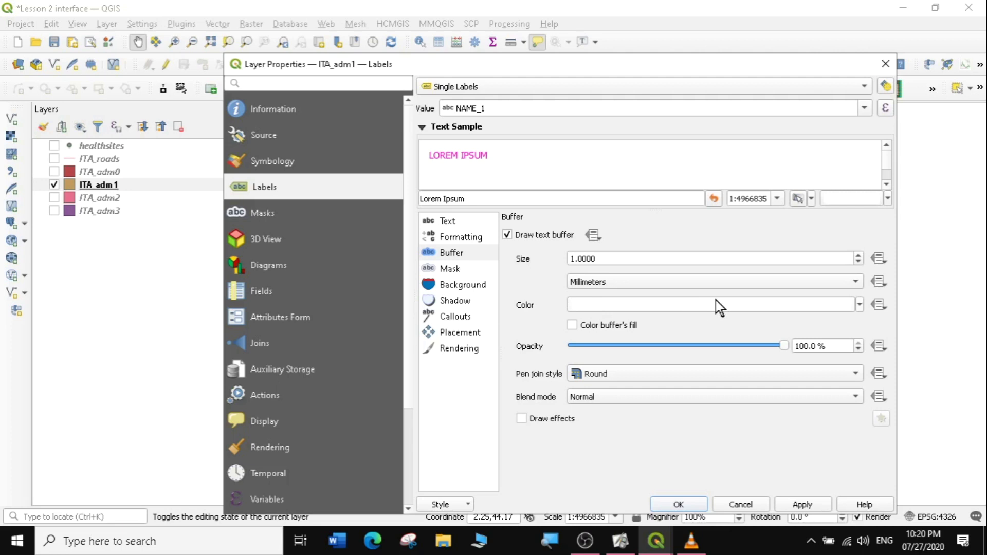
pyautogui.click(859, 304)
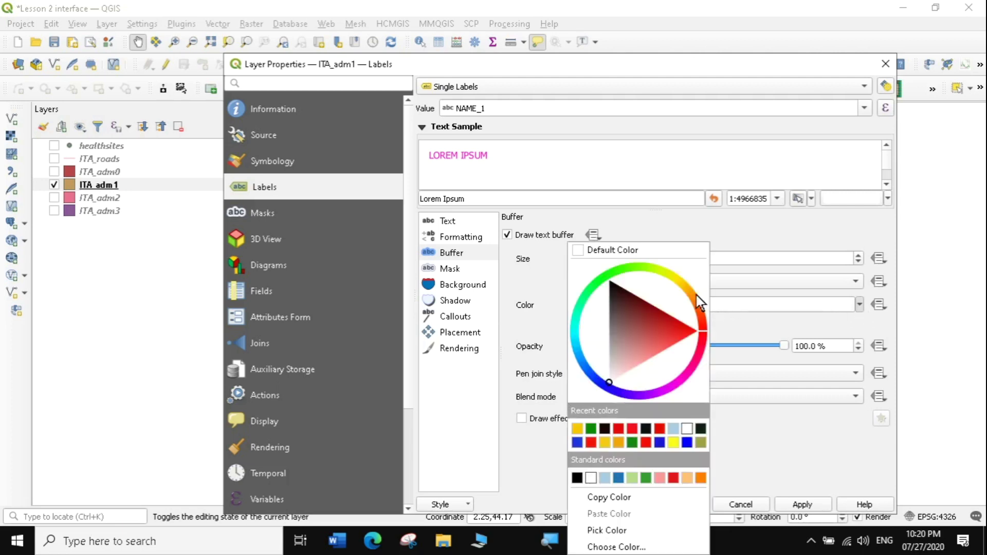
pyautogui.click(677, 282)
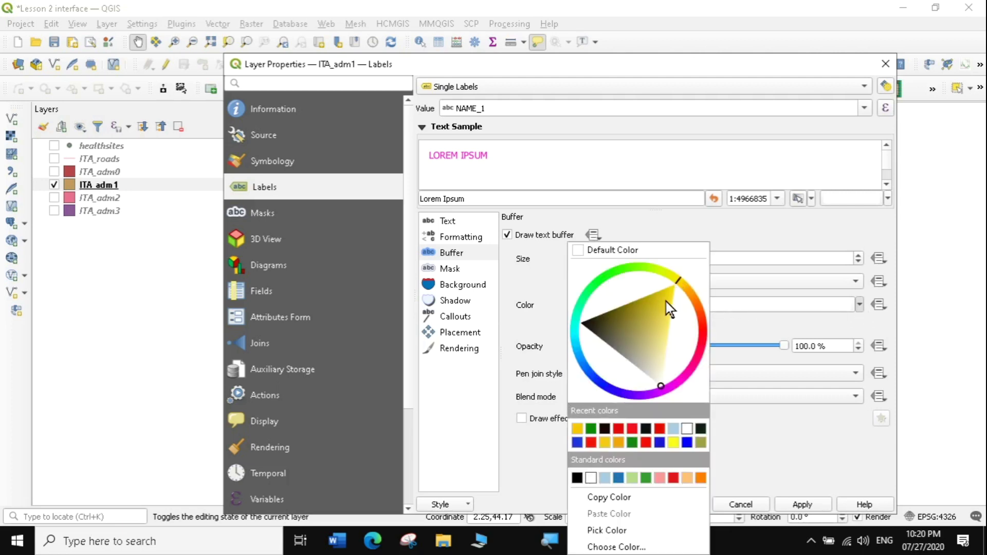
pyautogui.click(669, 291)
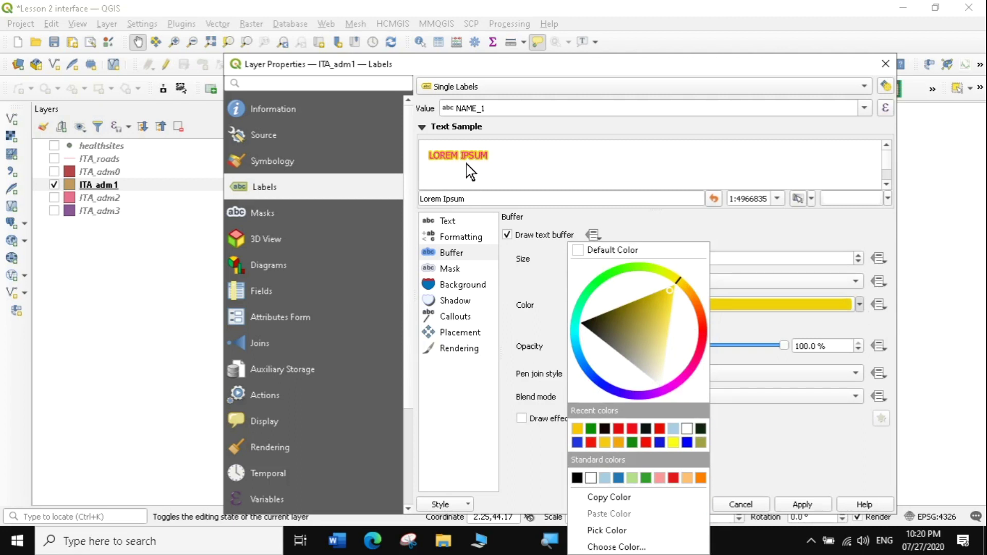
pyautogui.click(760, 225)
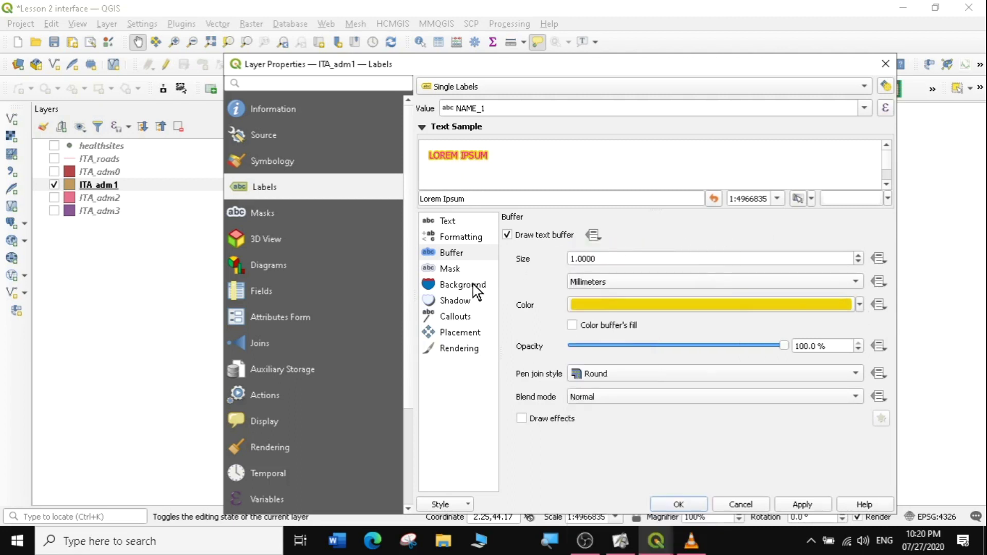
pyautogui.click(450, 268)
pyautogui.click(507, 235)
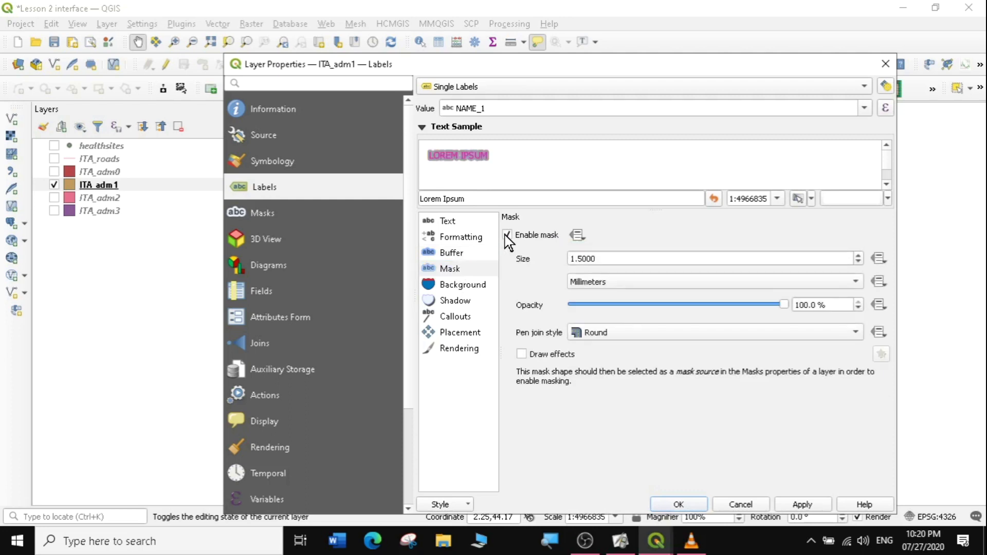
# Draw a Rectangle background behind the labels and apply the label settings to the map
pyautogui.click(459, 287)
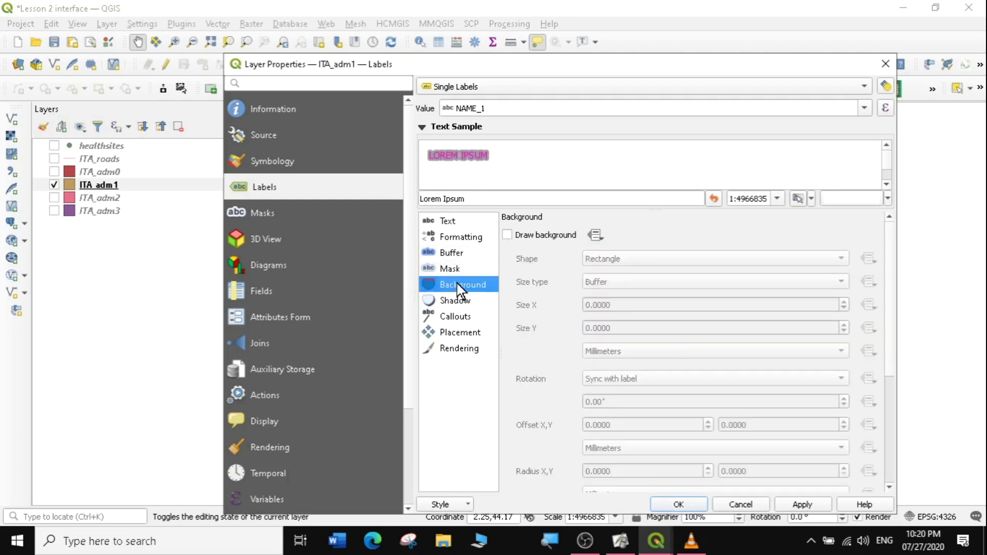
pyautogui.click(507, 236)
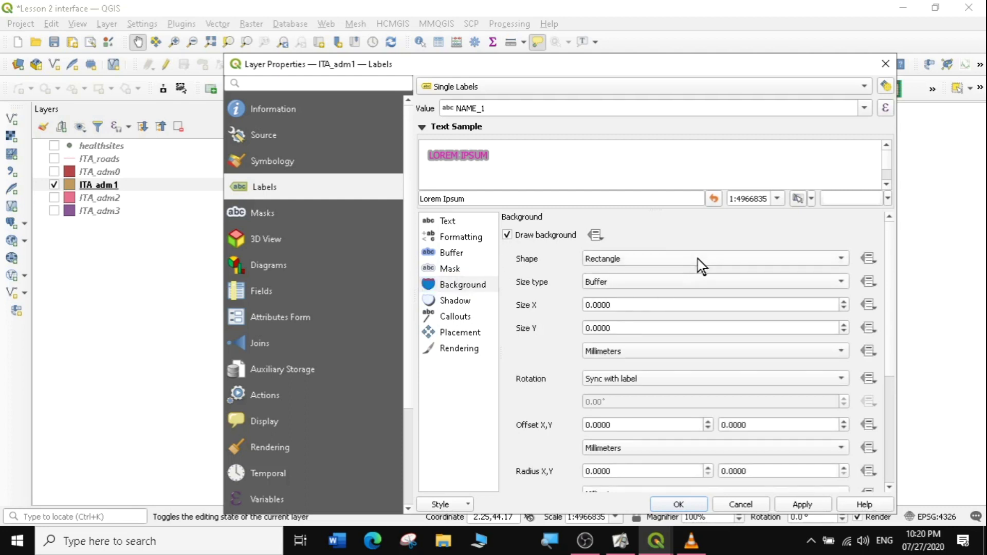
pyautogui.click(843, 261)
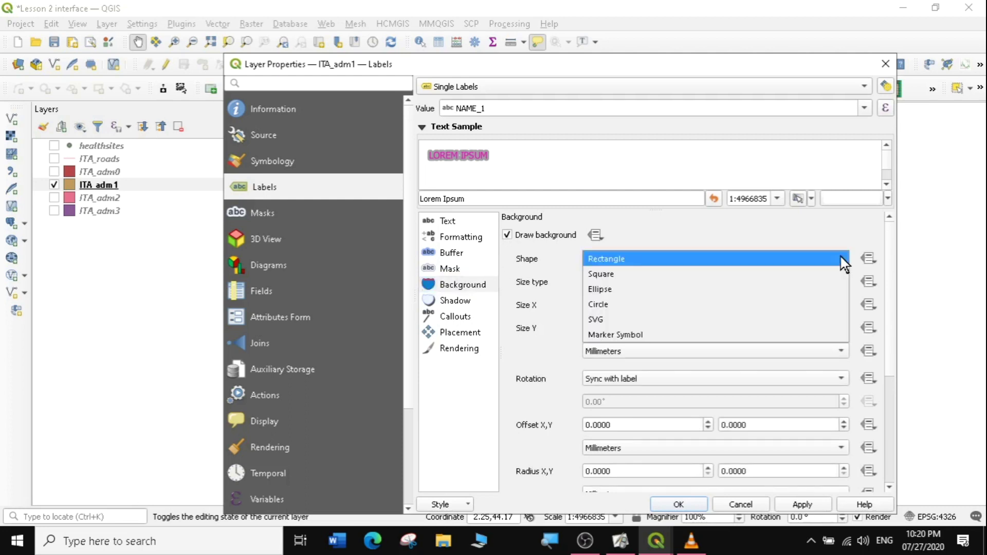
pyautogui.click(622, 261)
pyautogui.moveTo(642, 64); pyautogui.dragTo(263, 115)
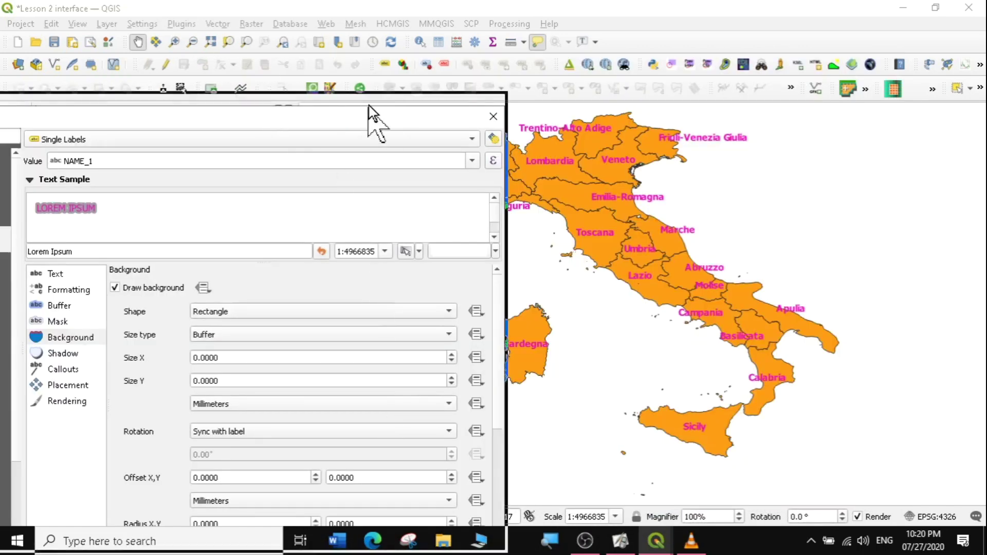
pyautogui.moveTo(367, 121); pyautogui.dragTo(381, 60)
pyautogui.click(423, 497)
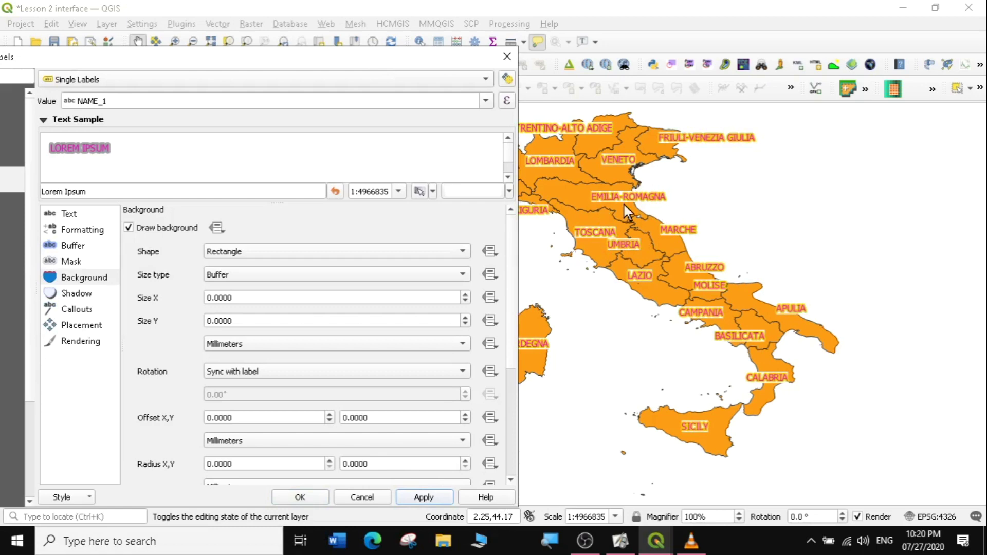
# Try the Square and Ellipse label background shapes on the map, and turn off the label background
pyautogui.click(297, 252)
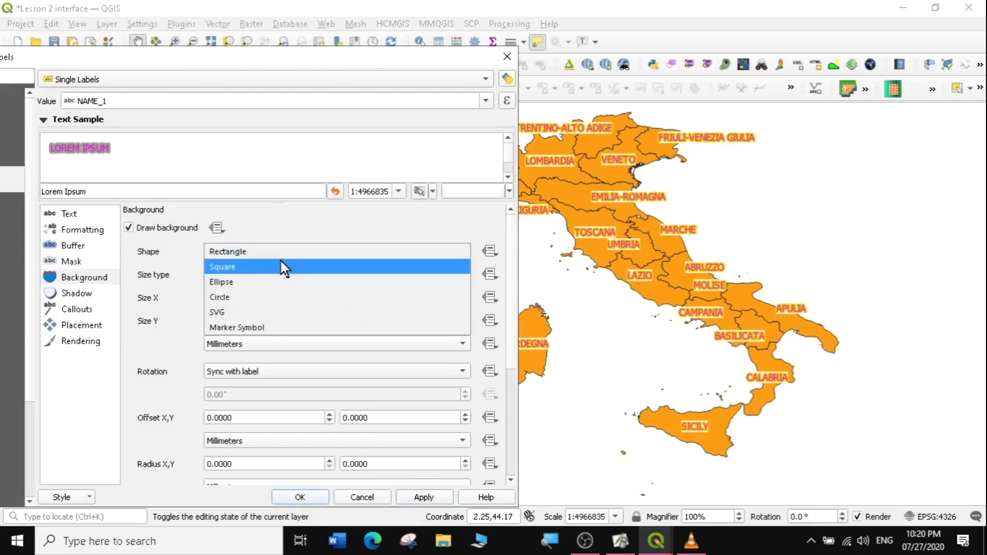
pyautogui.click(280, 268)
pyautogui.click(427, 497)
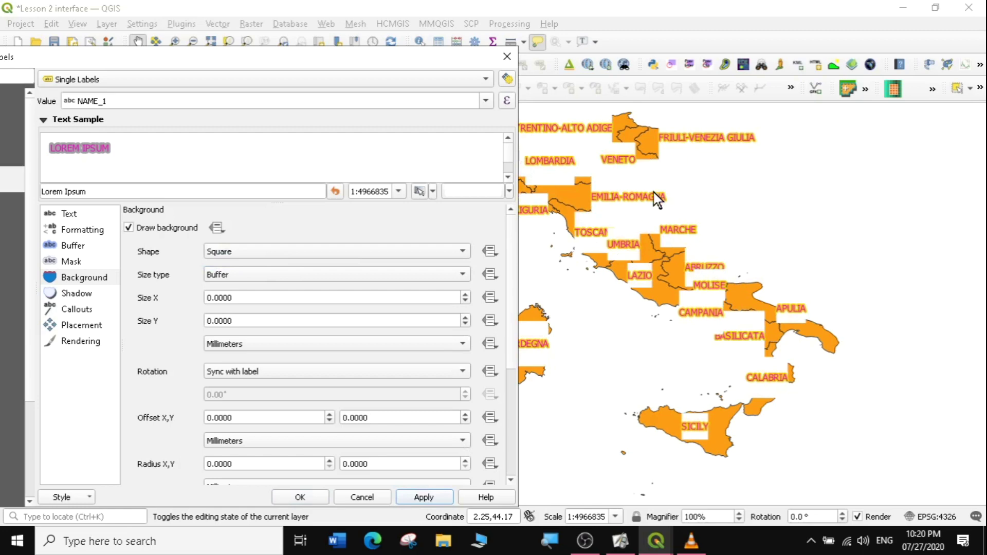
pyautogui.click(435, 252)
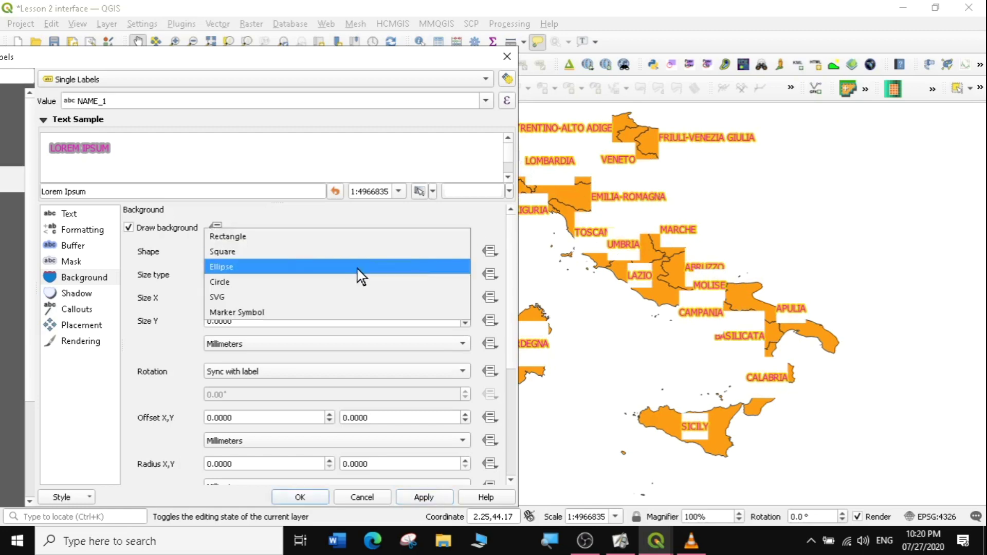
pyautogui.click(255, 267)
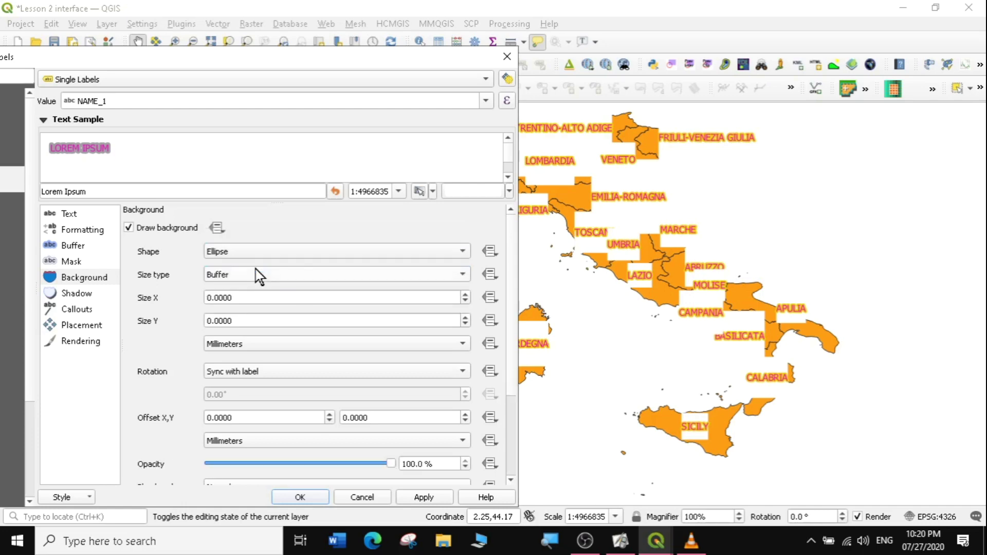
pyautogui.click(424, 498)
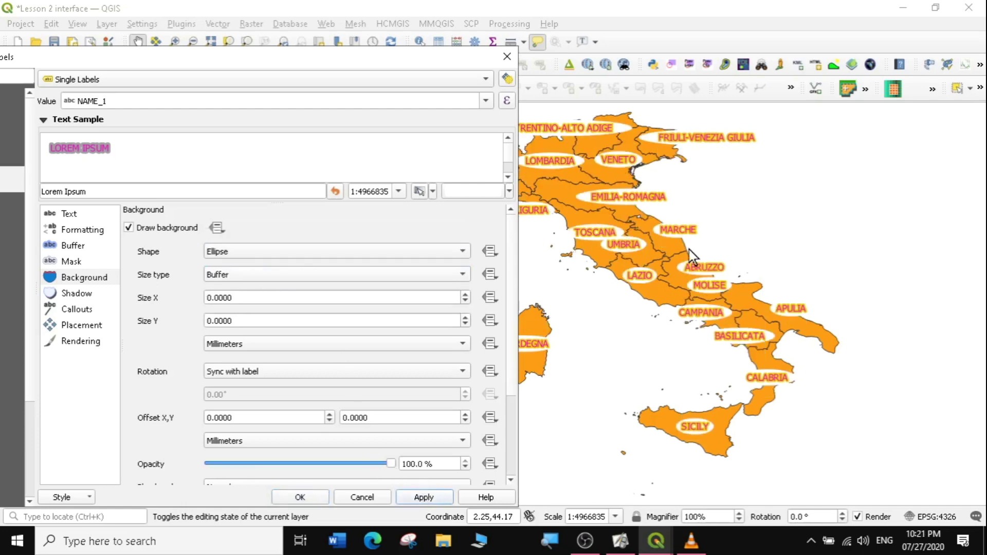
pyautogui.moveTo(381, 64); pyautogui.dragTo(579, 52)
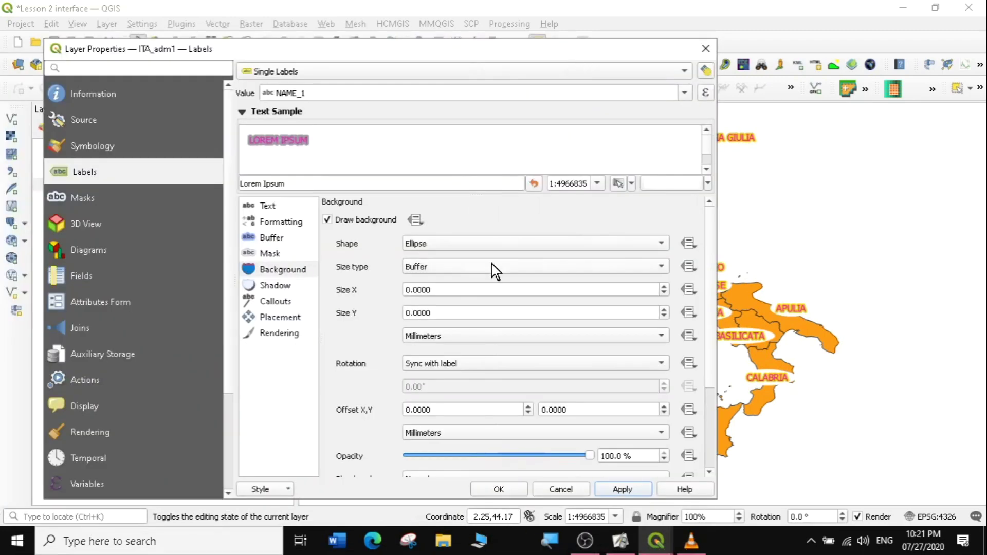
pyautogui.click(328, 220)
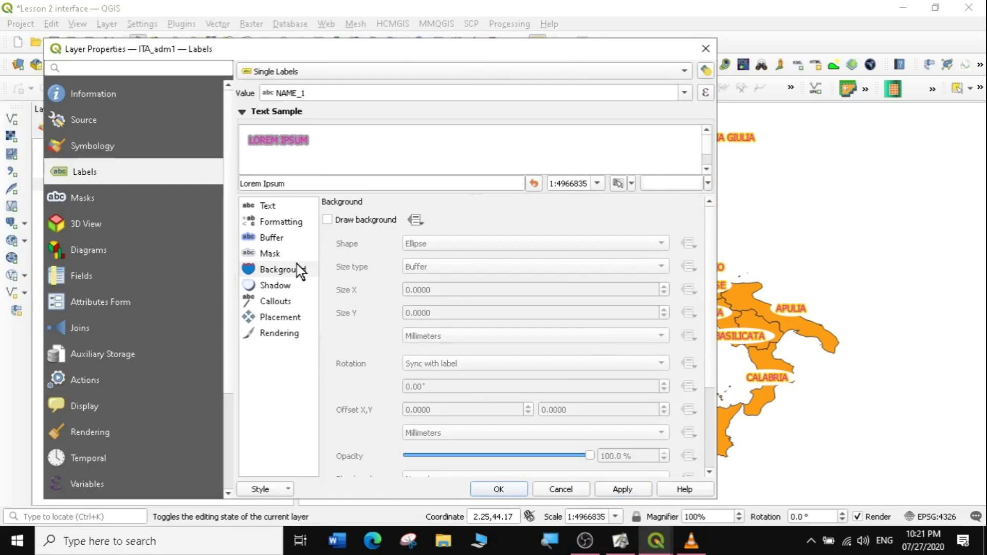
# Look through the Shadow and Callouts settings, force the label placement point inside the polygon, and apply and close the layer properties
pyautogui.click(272, 288)
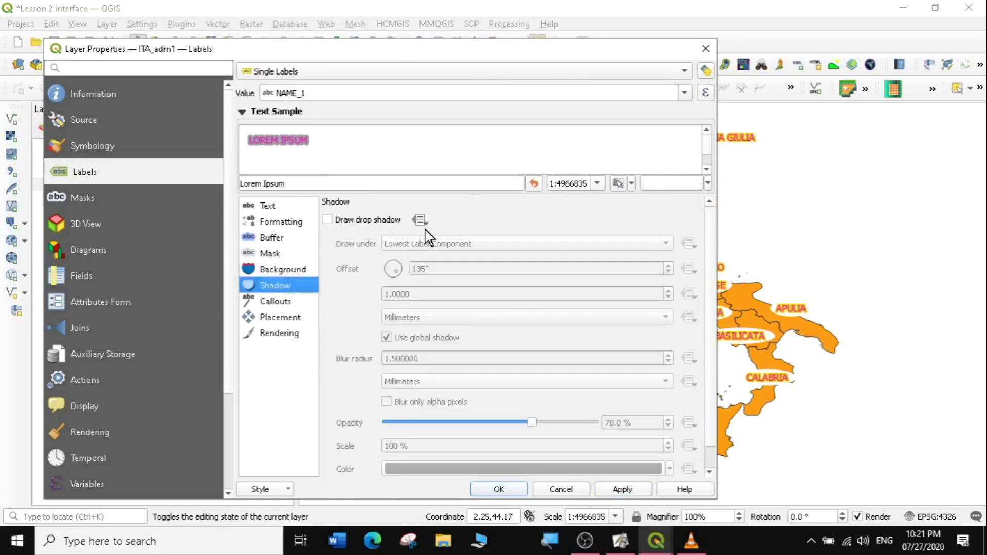
pyautogui.click(276, 303)
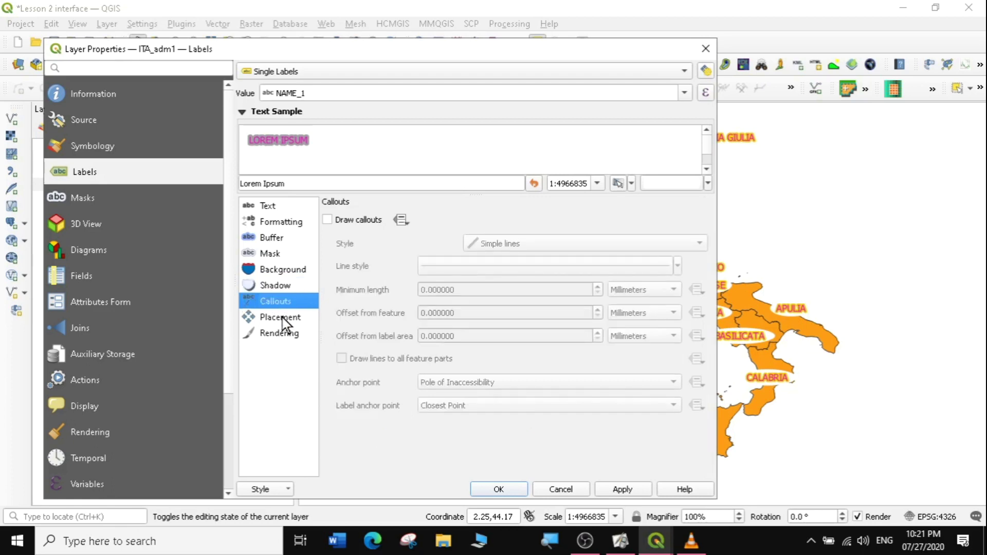
pyautogui.click(282, 319)
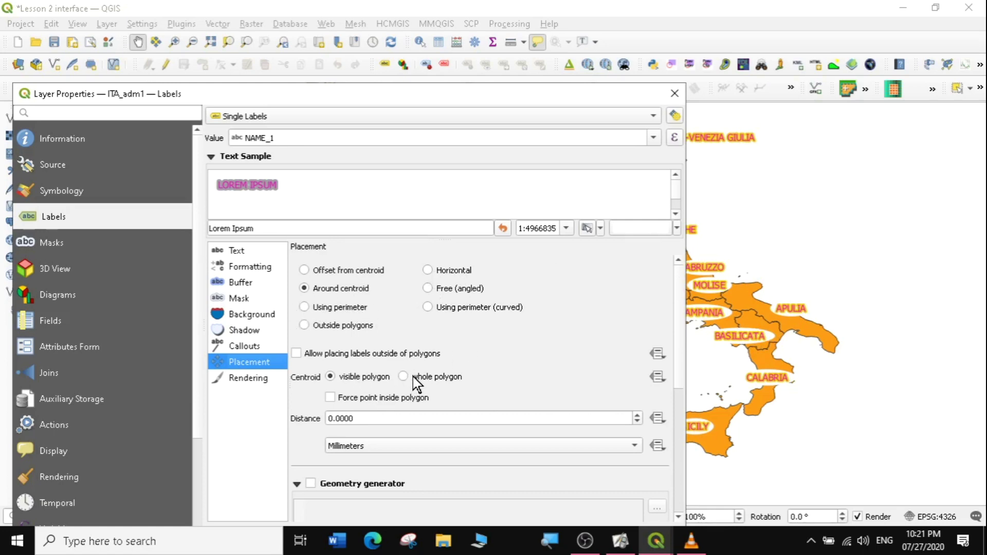
pyautogui.click(331, 397)
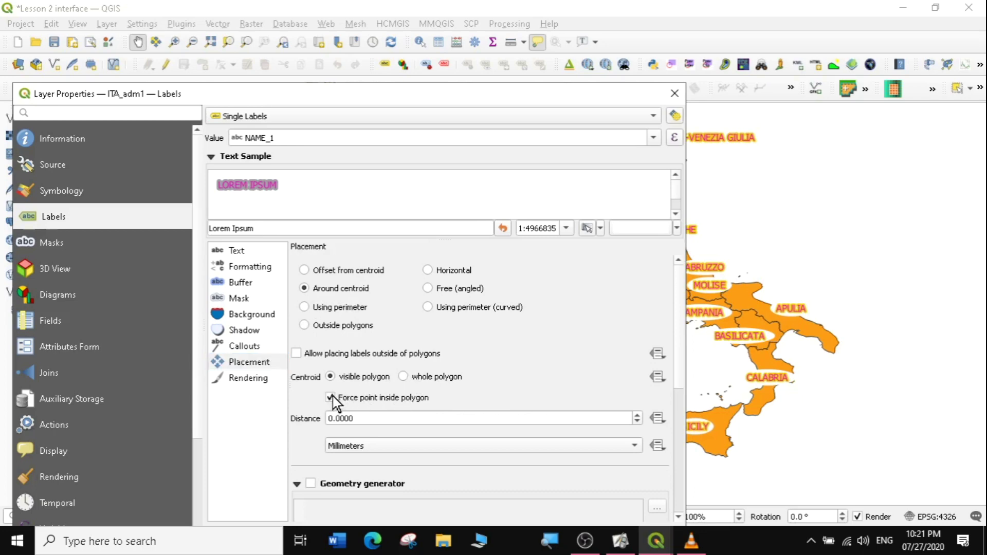
pyautogui.moveTo(392, 97); pyautogui.dragTo(451, 20)
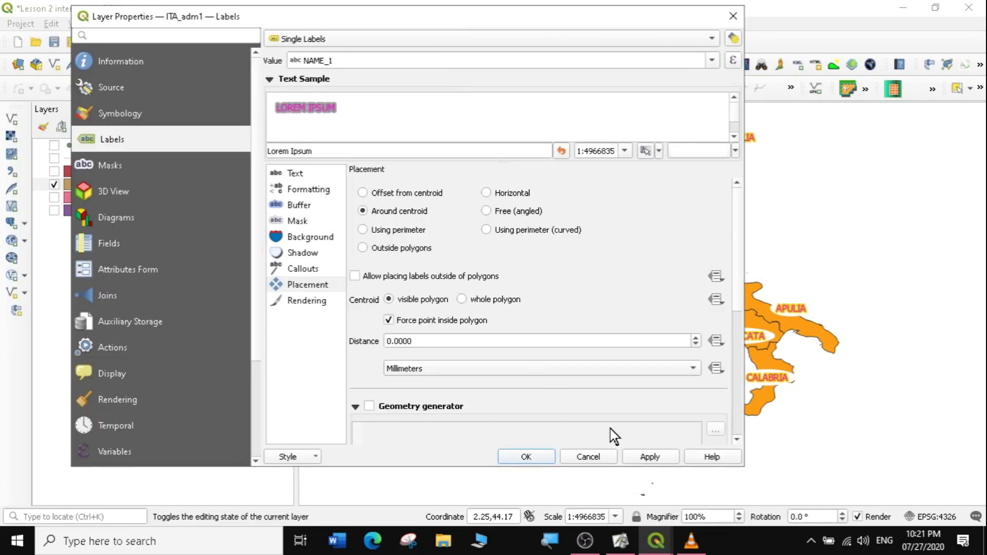
pyautogui.click(651, 457)
pyautogui.click(533, 458)
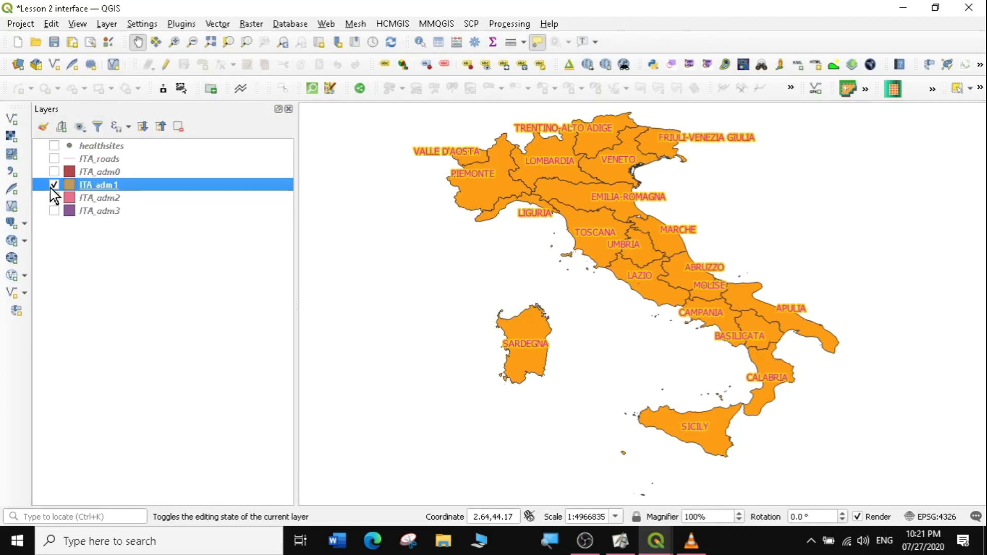
# Try the Free (angled) placement for the ITA_adm1 labels, apply it to the map and close the layer properties
pyautogui.rightClick(101, 188)
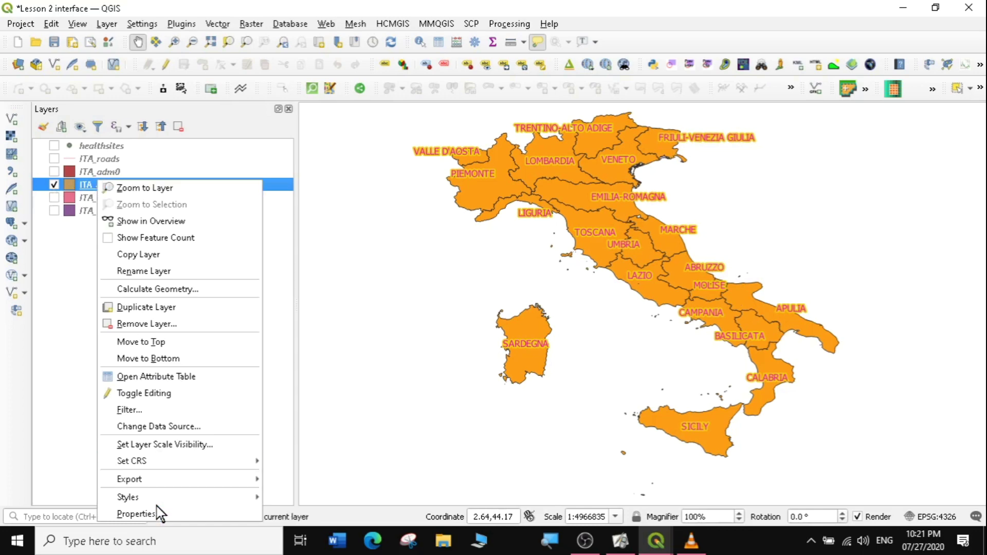
pyautogui.moveTo(156, 500)
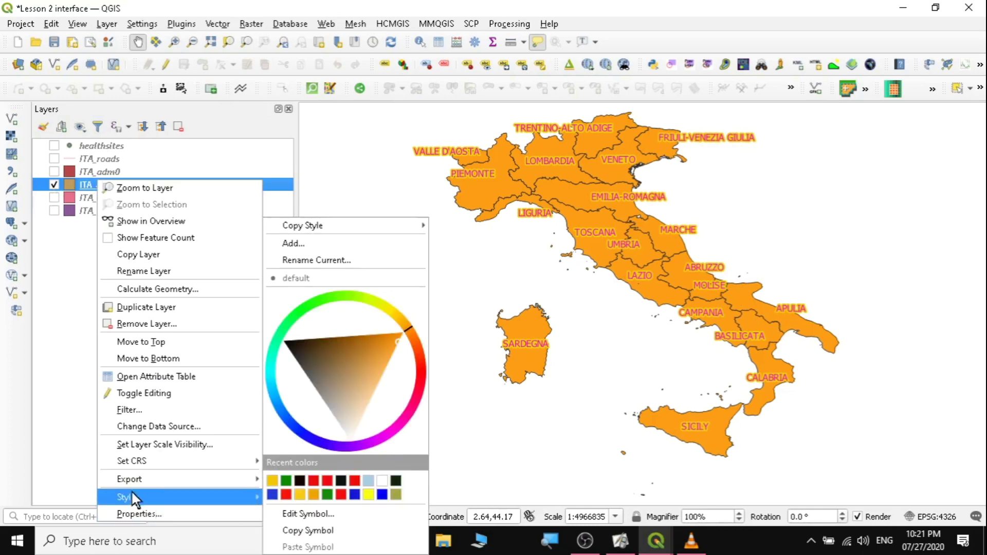
pyautogui.click(138, 514)
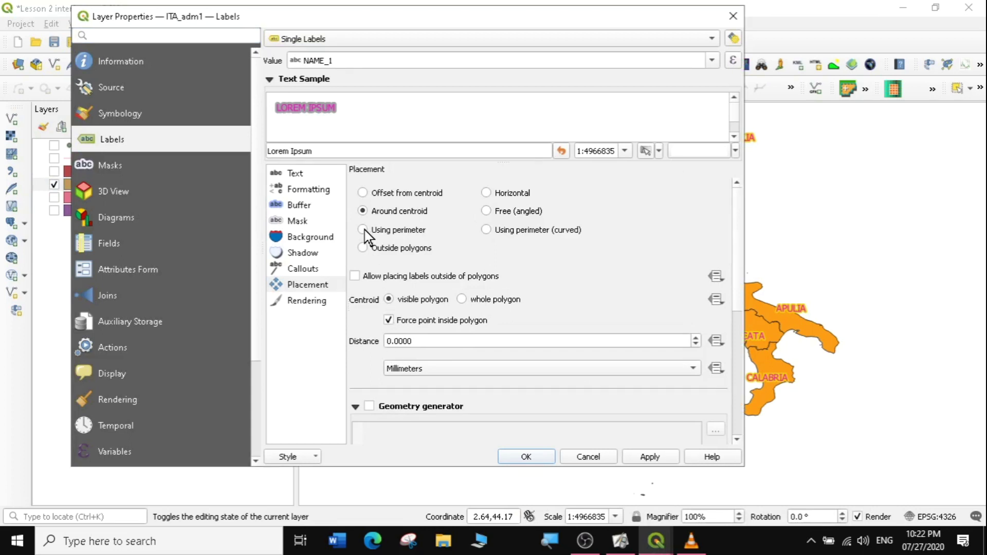
pyautogui.click(487, 212)
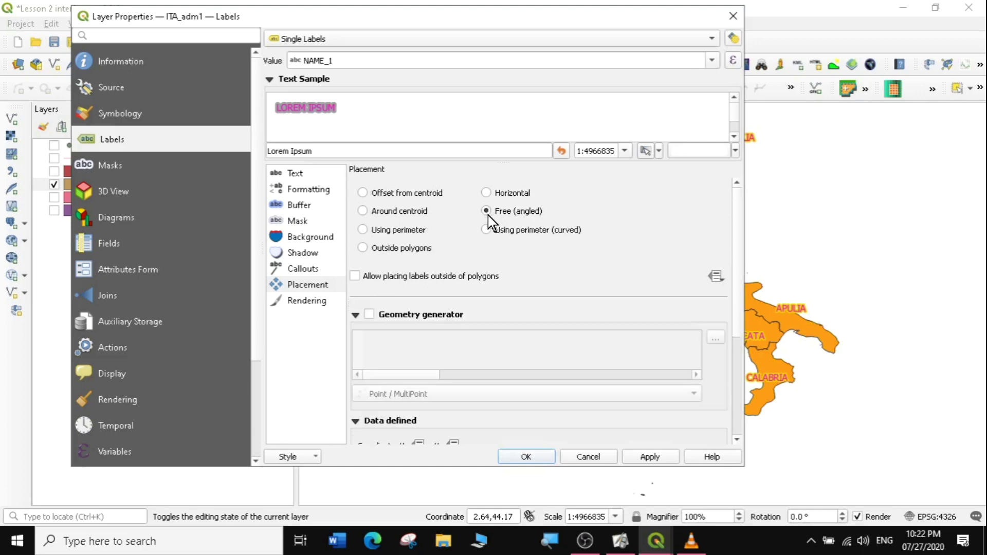
pyautogui.click(656, 453)
pyautogui.click(522, 457)
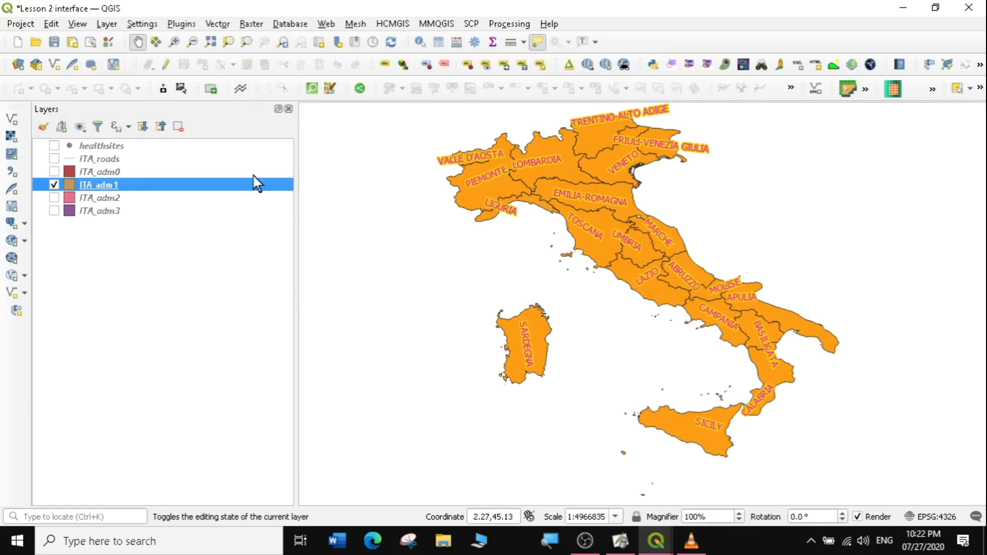
# Try the Using perimeter (curved) placement for the ITA_adm1 labels and inspect the applied labels on the map
pyautogui.rightClick(171, 189)
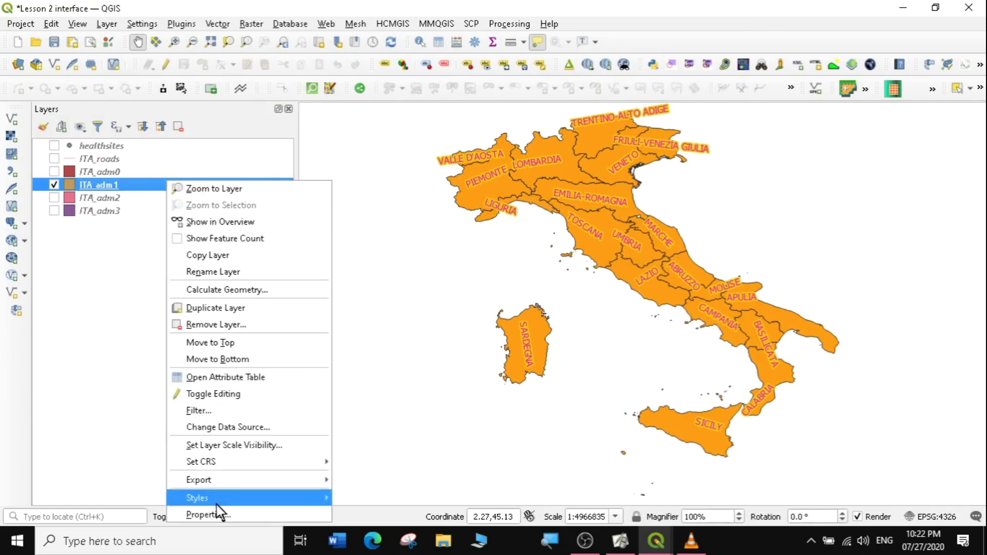
pyautogui.click(221, 522)
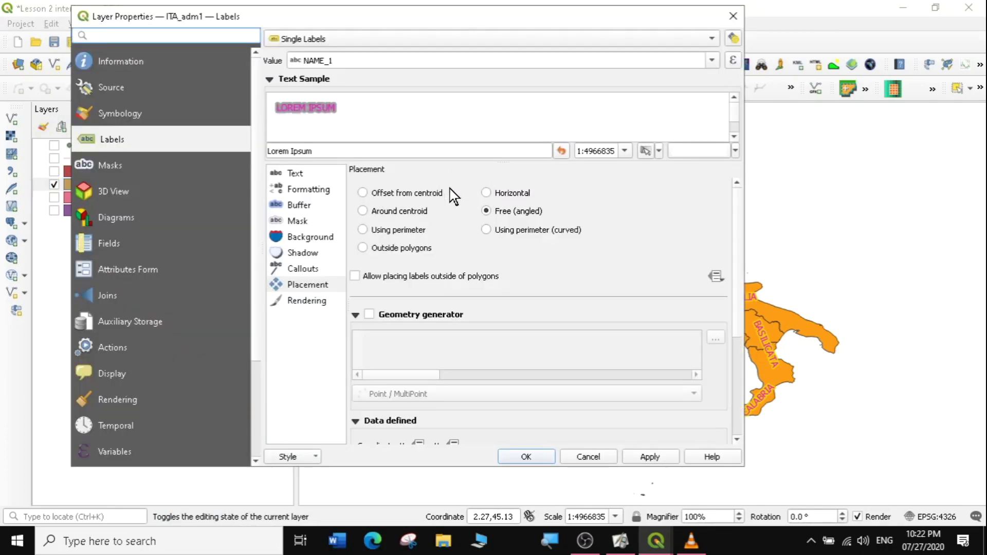
pyautogui.click(486, 230)
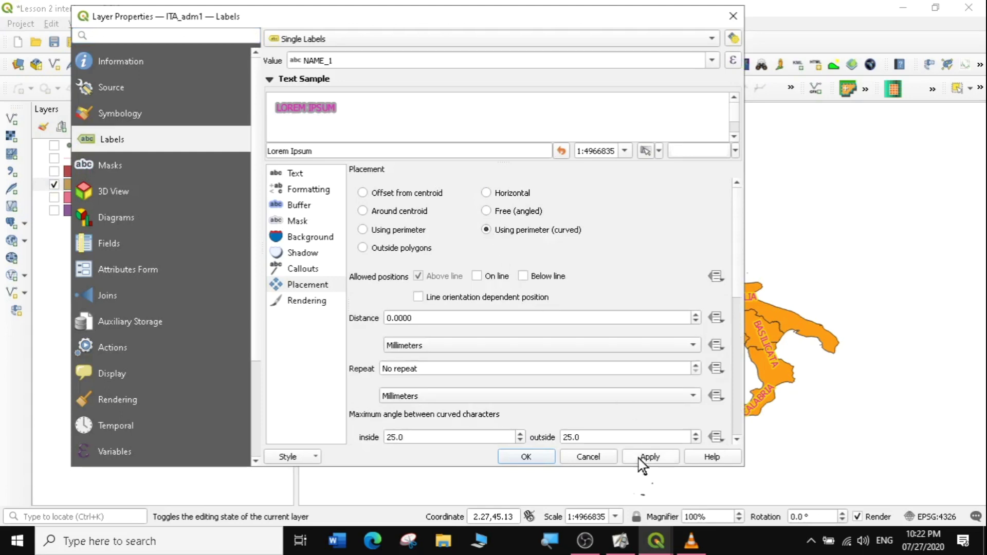
pyautogui.click(661, 457)
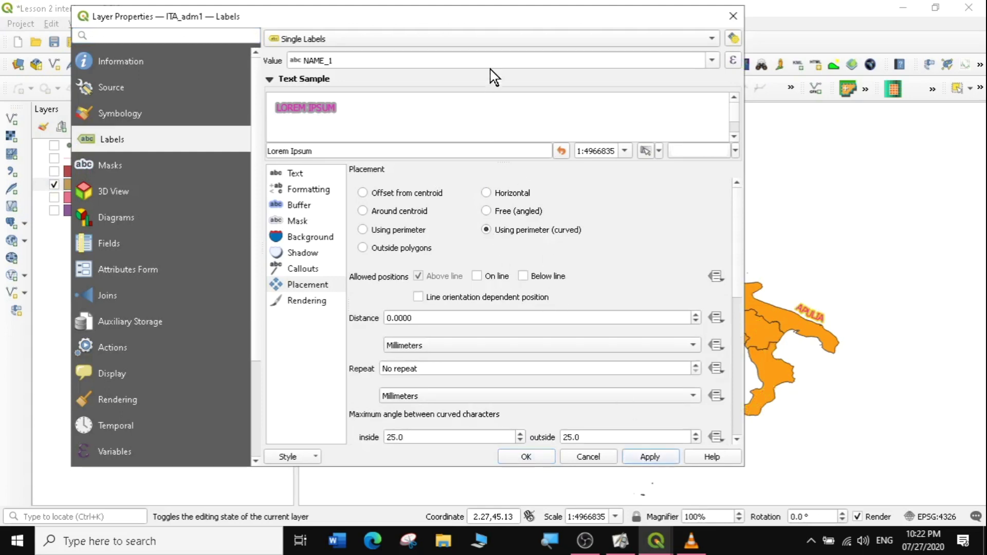
pyautogui.moveTo(441, 22); pyautogui.dragTo(297, 246)
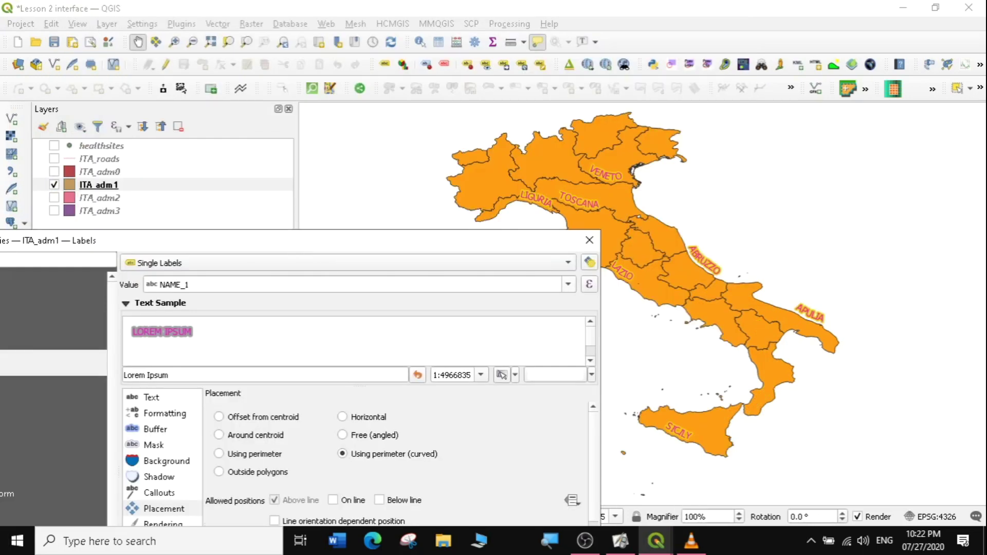
pyautogui.moveTo(496, 242); pyautogui.dragTo(481, 352)
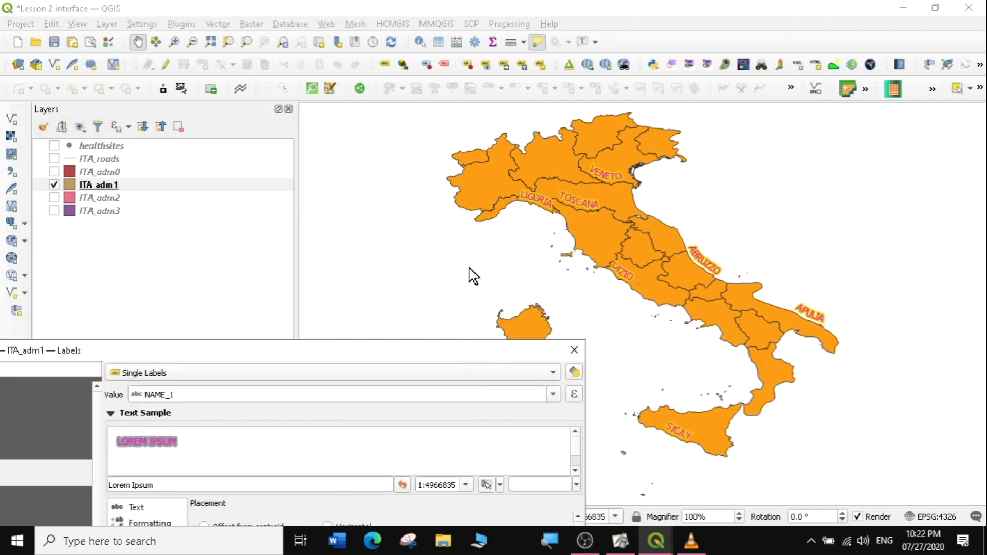
pyautogui.moveTo(393, 356); pyautogui.dragTo(471, 26)
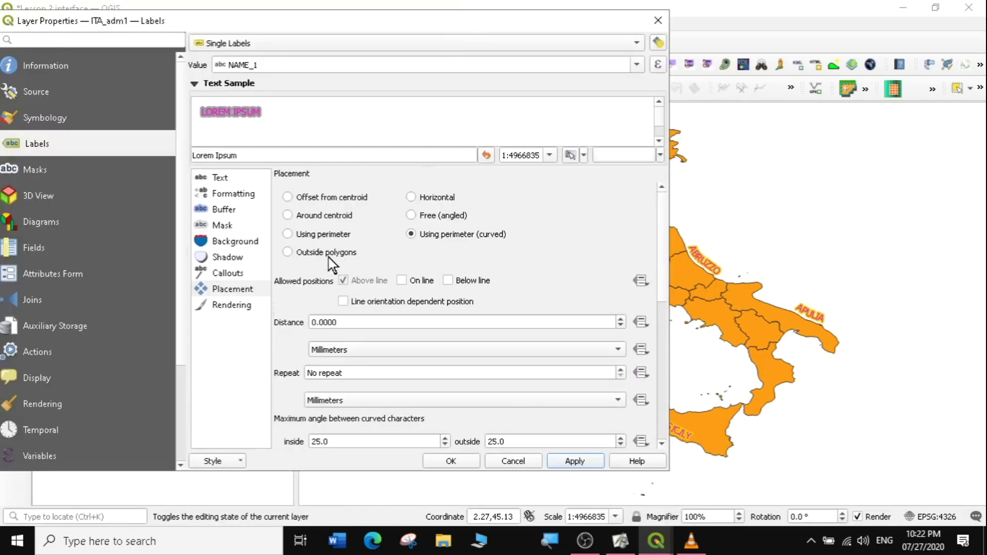
# Set the ITA_adm1 label placement to Outside polygons, apply it to the map and close the layer properties
pyautogui.click(298, 253)
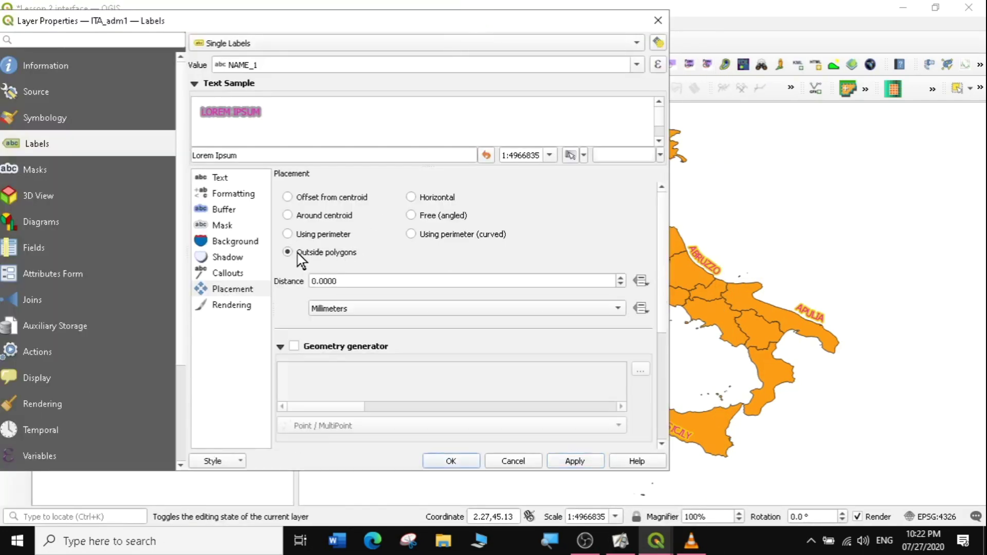
pyautogui.click(580, 461)
pyautogui.moveTo(464, 24); pyautogui.dragTo(245, 185)
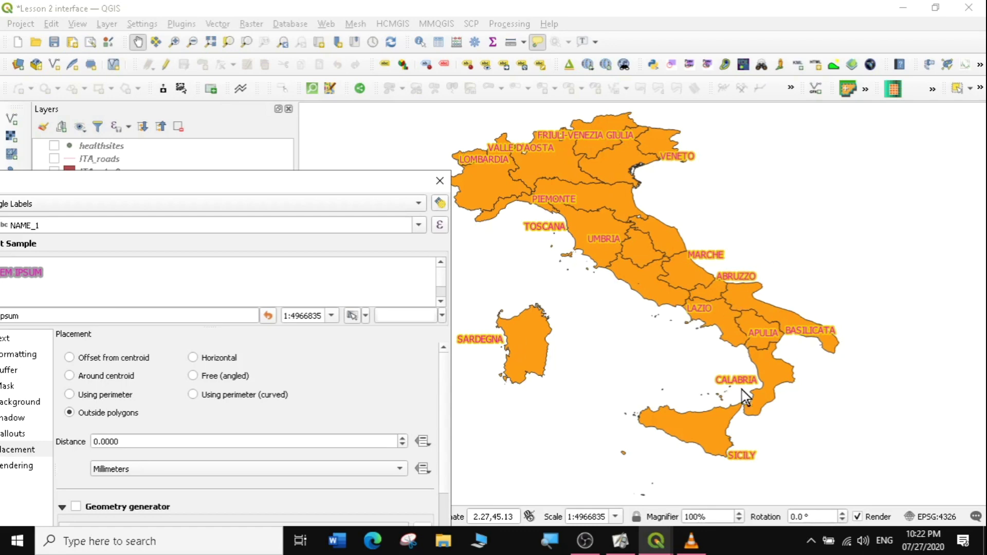
pyautogui.moveTo(260, 186); pyautogui.dragTo(562, 60)
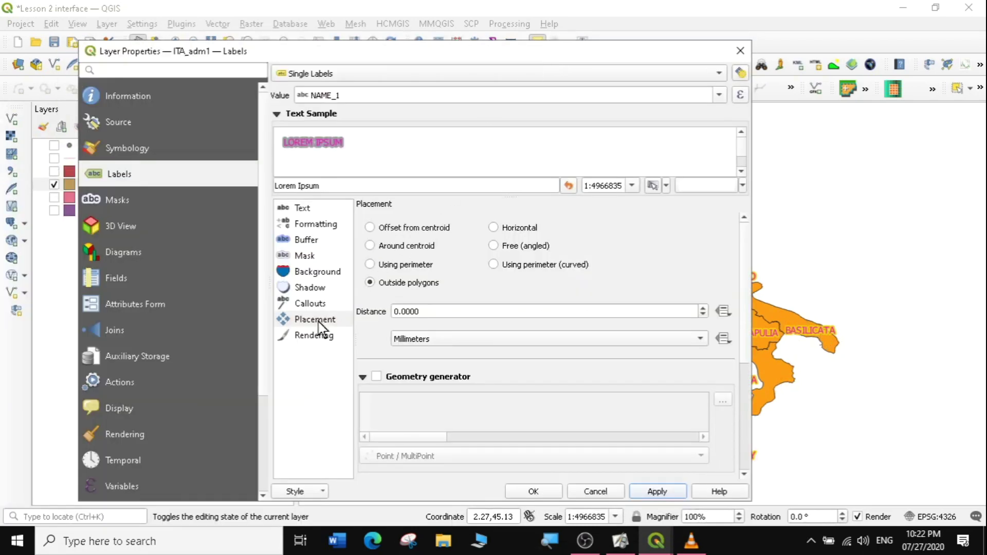
pyautogui.click(303, 208)
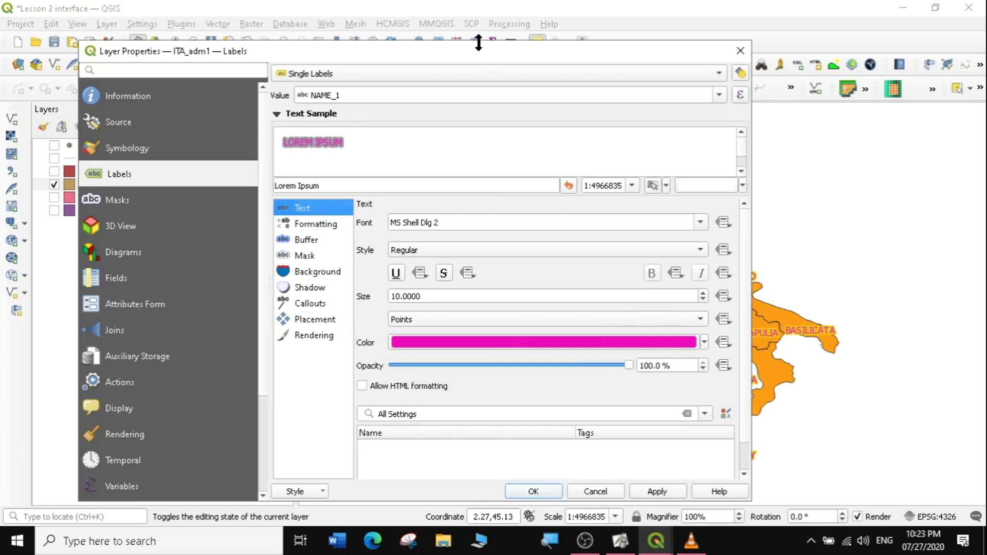
pyautogui.moveTo(454, 54); pyautogui.dragTo(571, 78)
pyautogui.moveTo(627, 229); pyautogui.dragTo(673, 141)
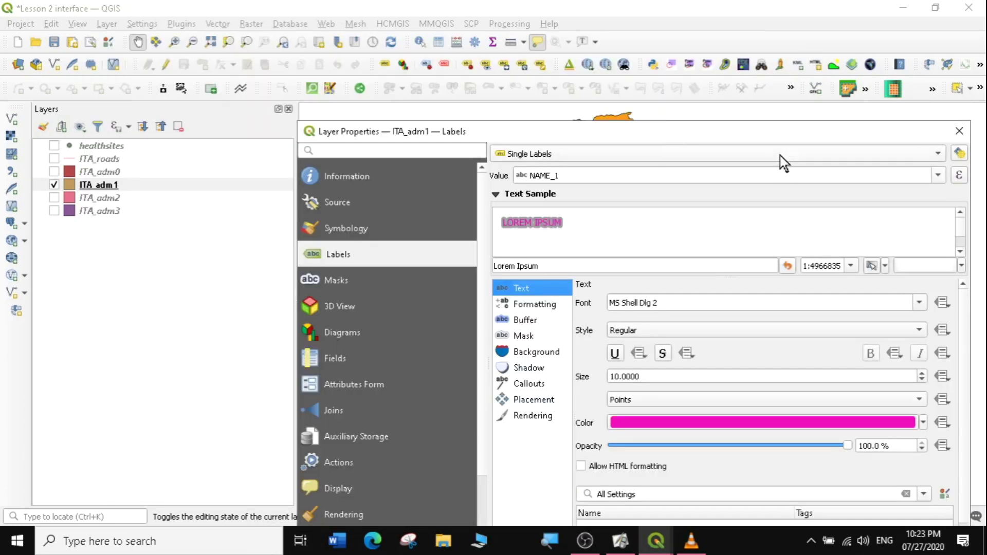
pyautogui.moveTo(735, 136); pyautogui.dragTo(658, 54)
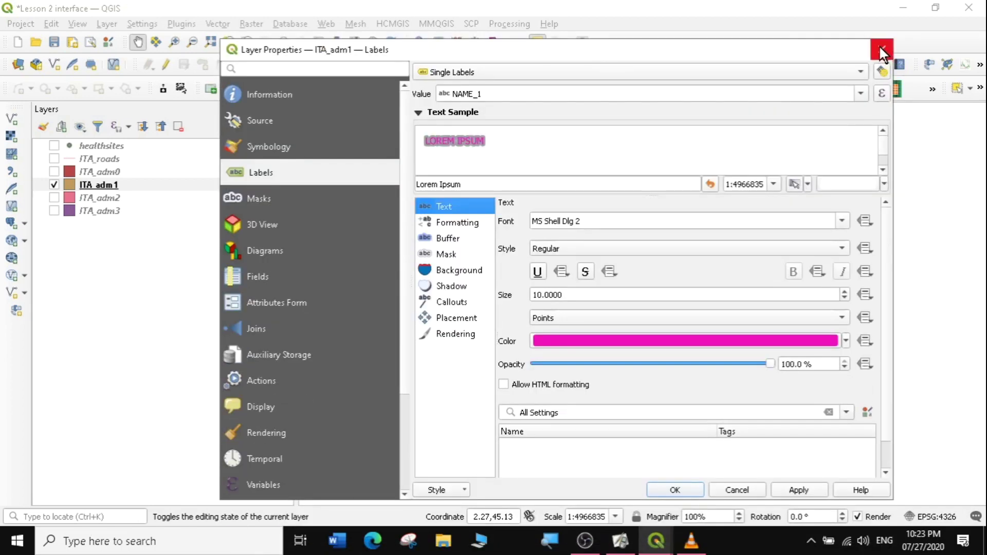
pyautogui.click(881, 48)
# Show the ITA_roads layer instead of ITA_adm1, with the map framed on the roads of Sicily
pyautogui.click(66, 185)
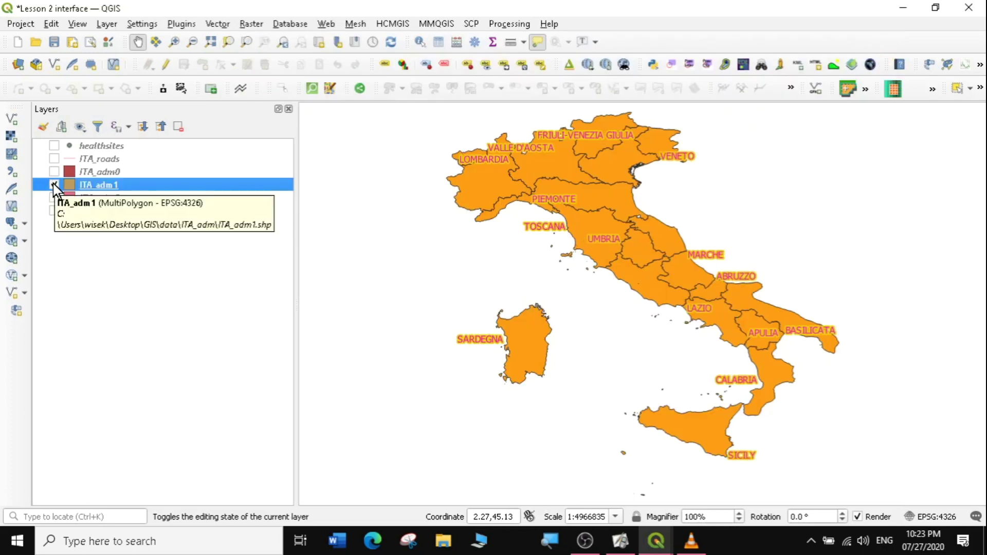
pyautogui.click(54, 185)
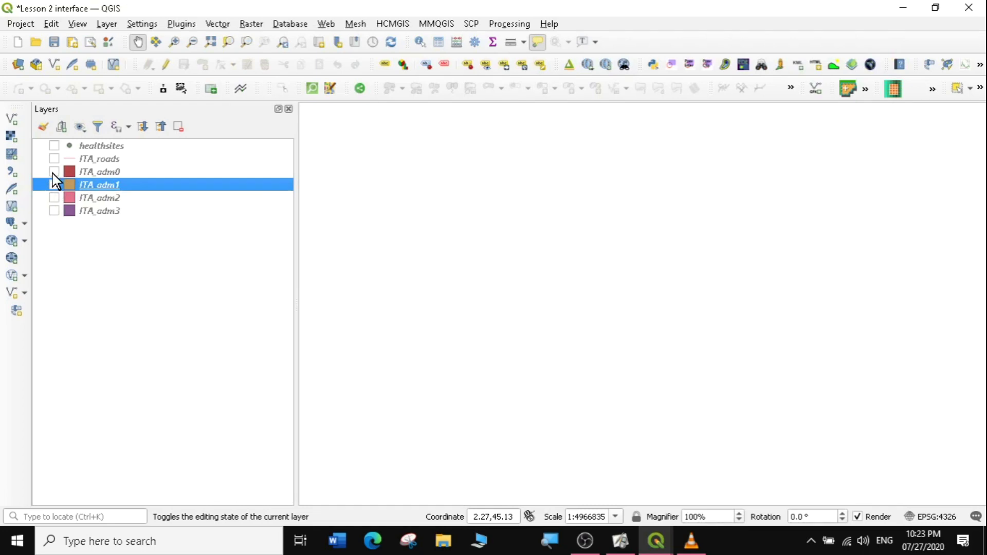
pyautogui.click(54, 159)
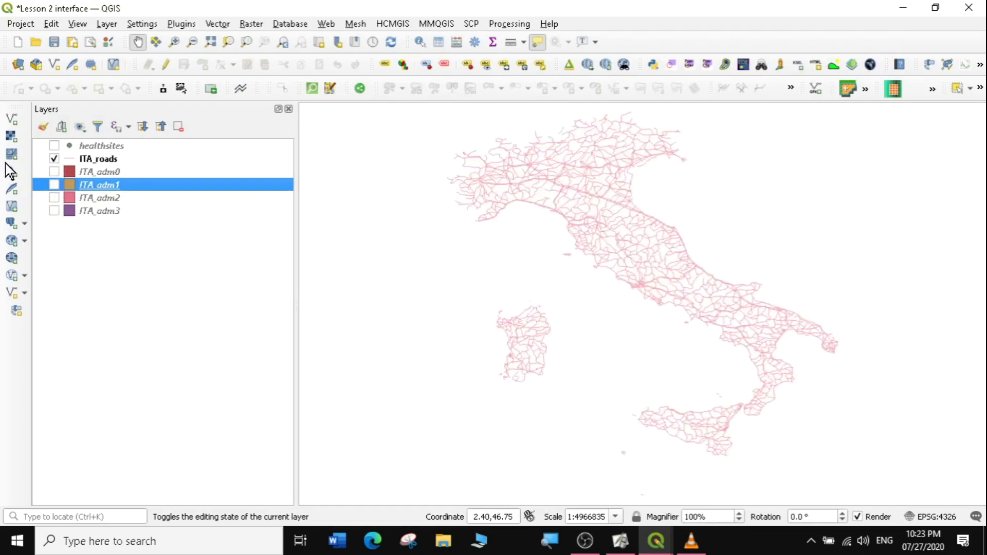
pyautogui.click(95, 164)
pyautogui.rightClick(97, 160)
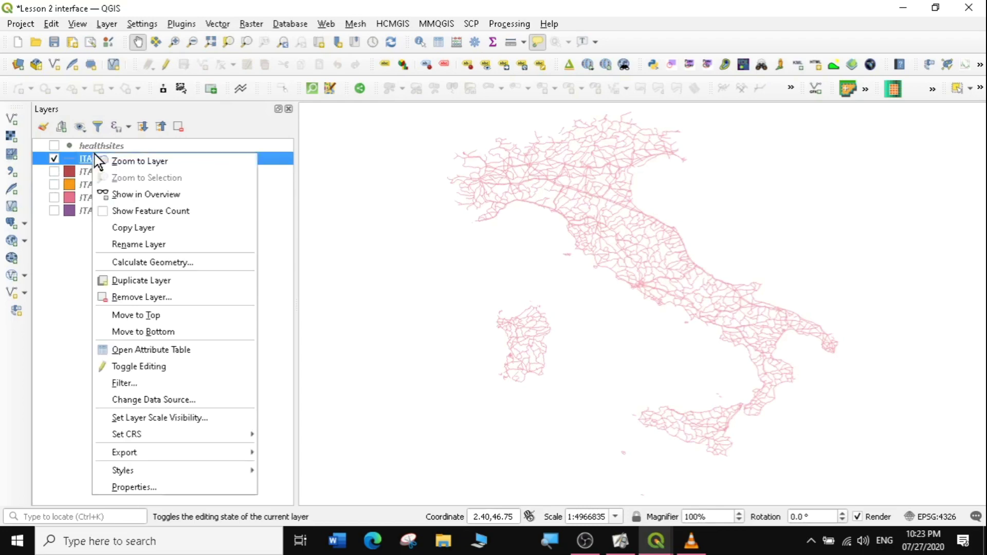
pyautogui.click(132, 159)
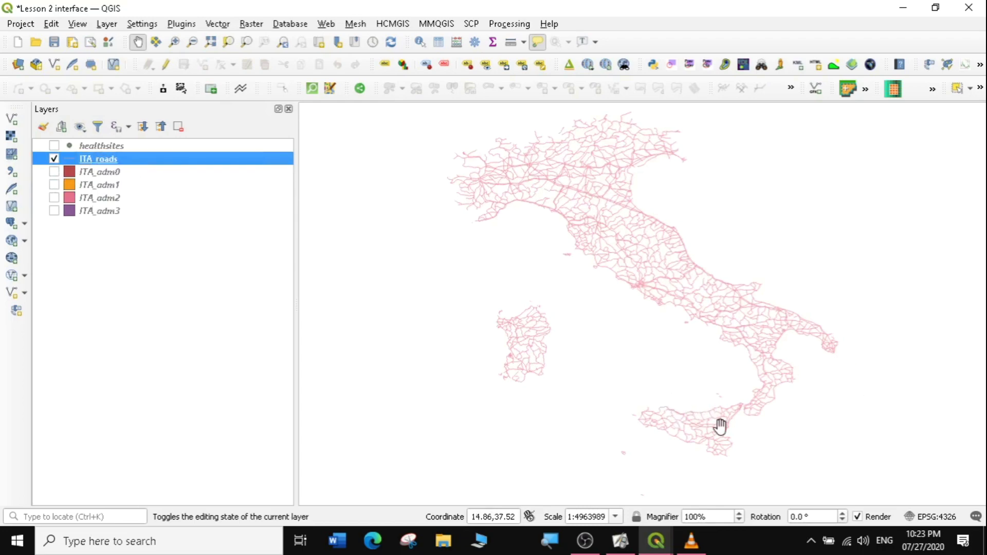
pyautogui.click(174, 41)
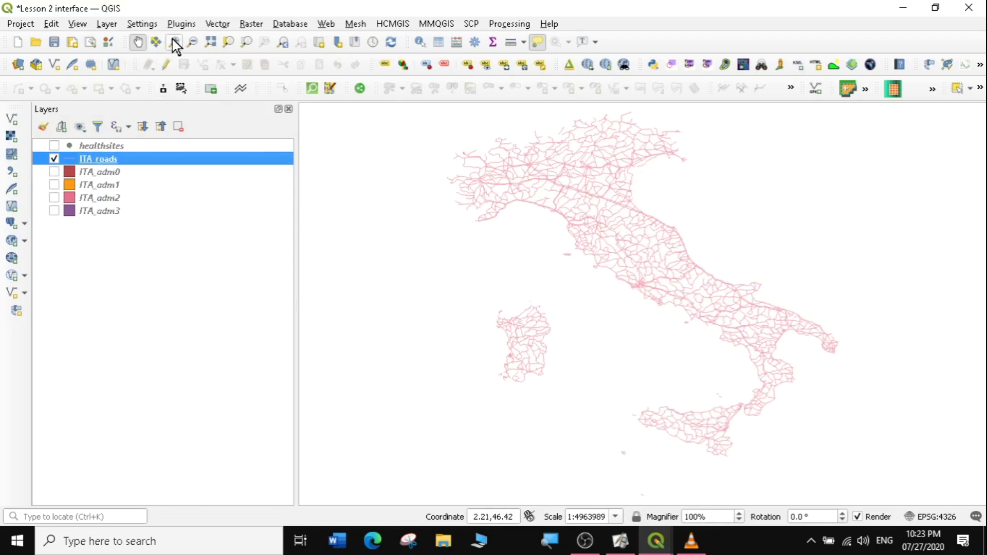
pyautogui.moveTo(623, 379); pyautogui.dragTo(777, 476)
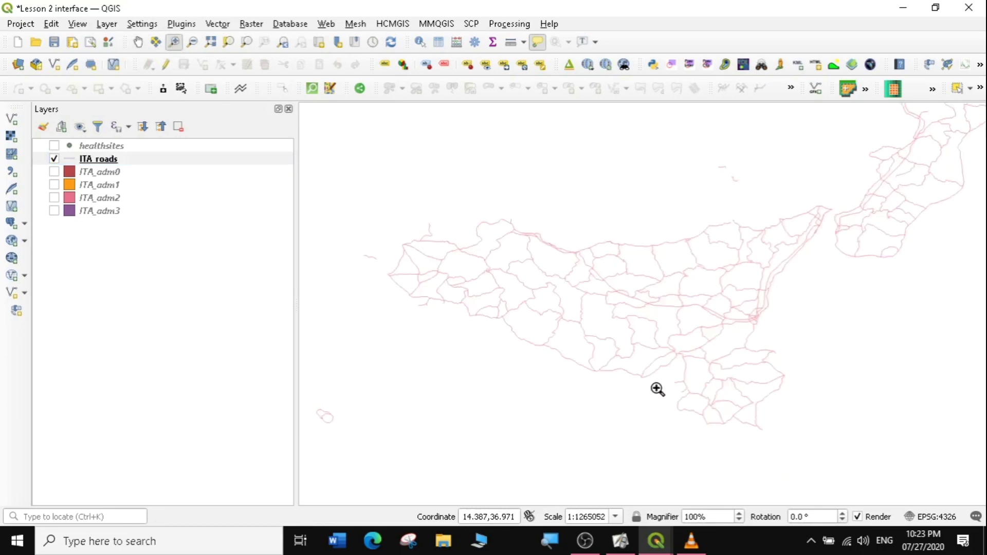
pyautogui.moveTo(397, 203); pyautogui.dragTo(840, 430)
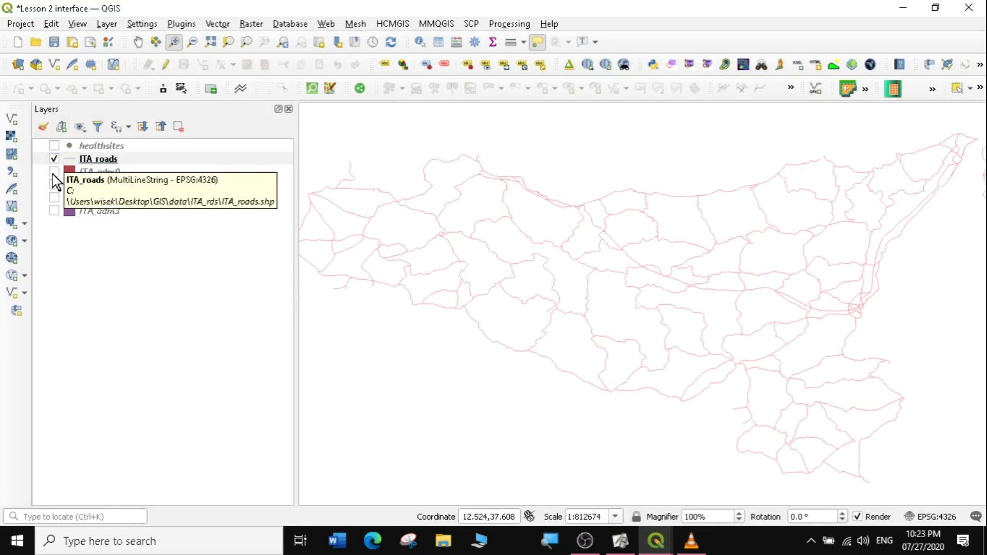
# Examine the ITA_roads attribute table for a field to label by, sorting the F_CODE_DES column in both directions, and close it
pyautogui.rightClick(86, 156)
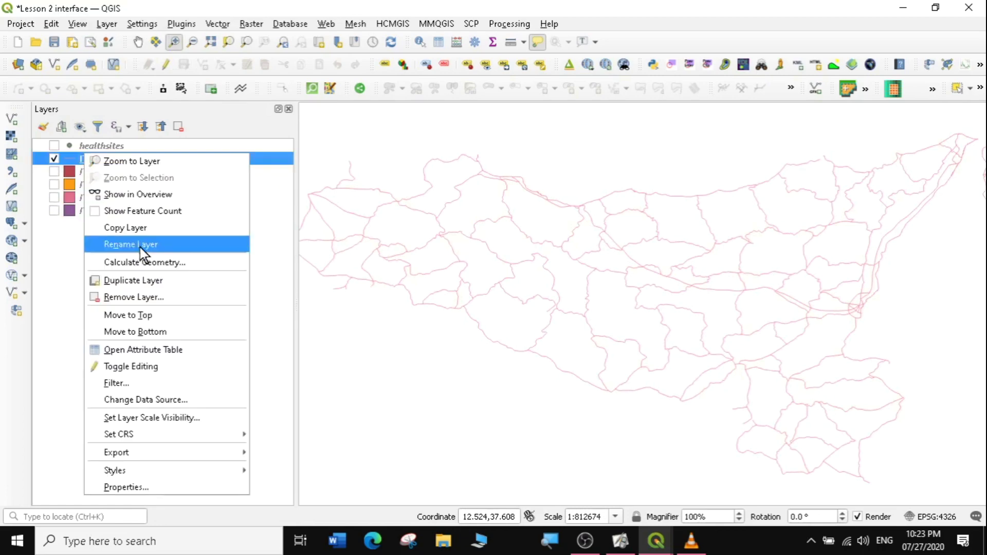
pyautogui.click(140, 349)
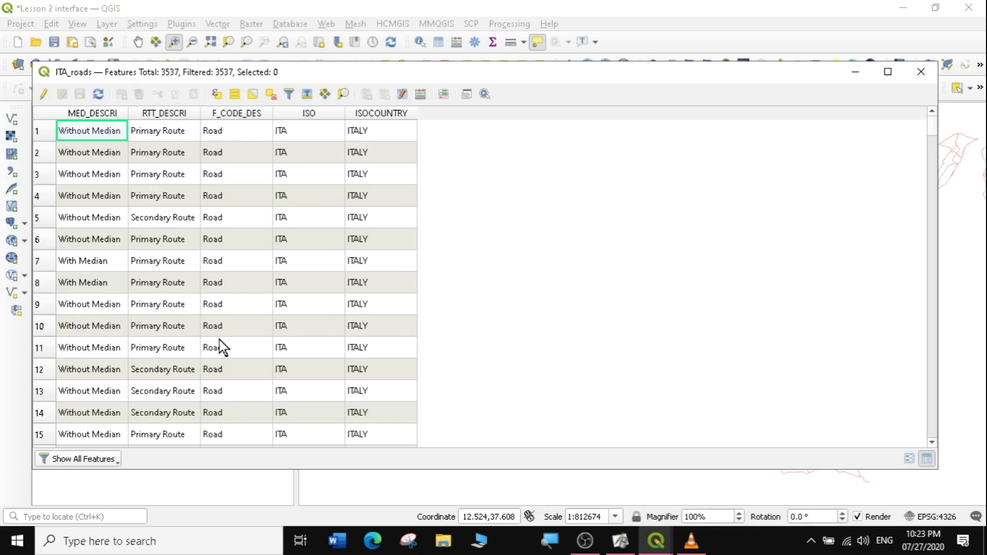
pyautogui.click(231, 114)
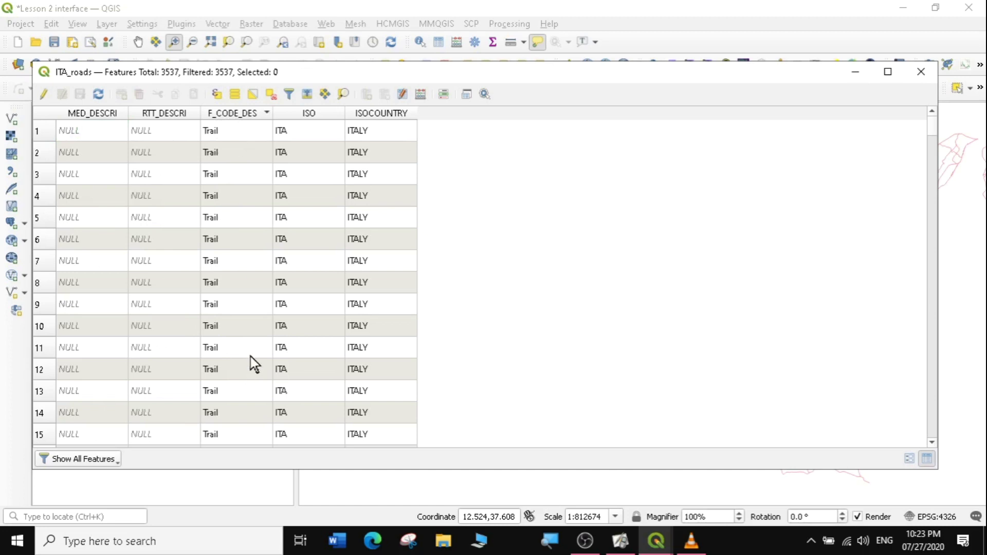
pyautogui.click(250, 114)
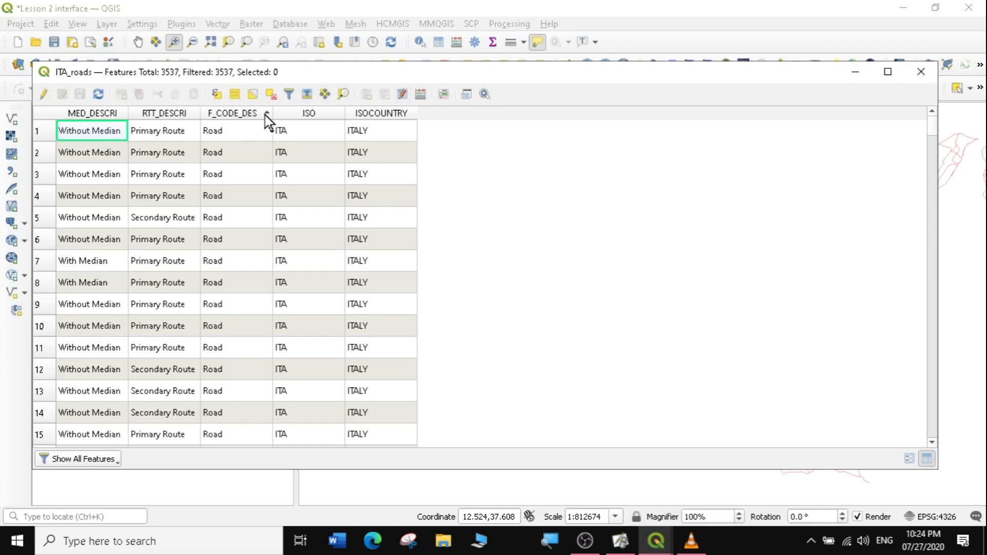
pyautogui.moveTo(271, 108); pyautogui.dragTo(309, 108)
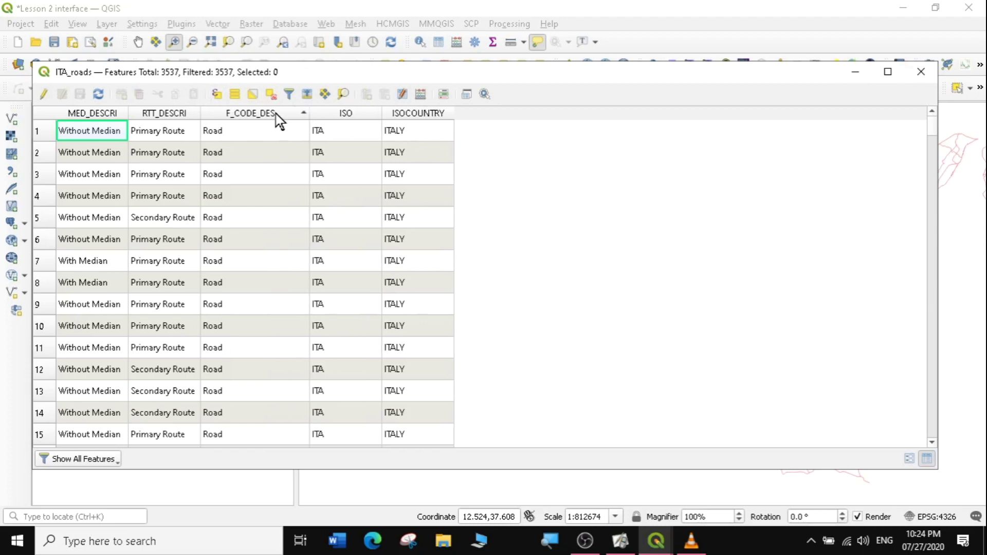
pyautogui.click(918, 72)
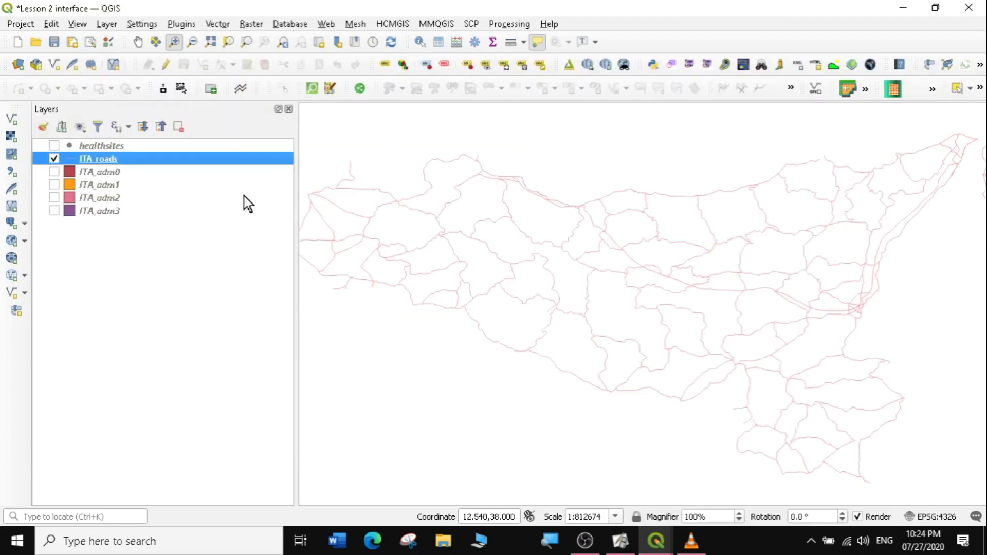
# Turn on single labels for the ITA_roads layer, using the F_CODE_DES field as the label value
pyautogui.rightClick(99, 158)
pyautogui.moveTo(138, 476)
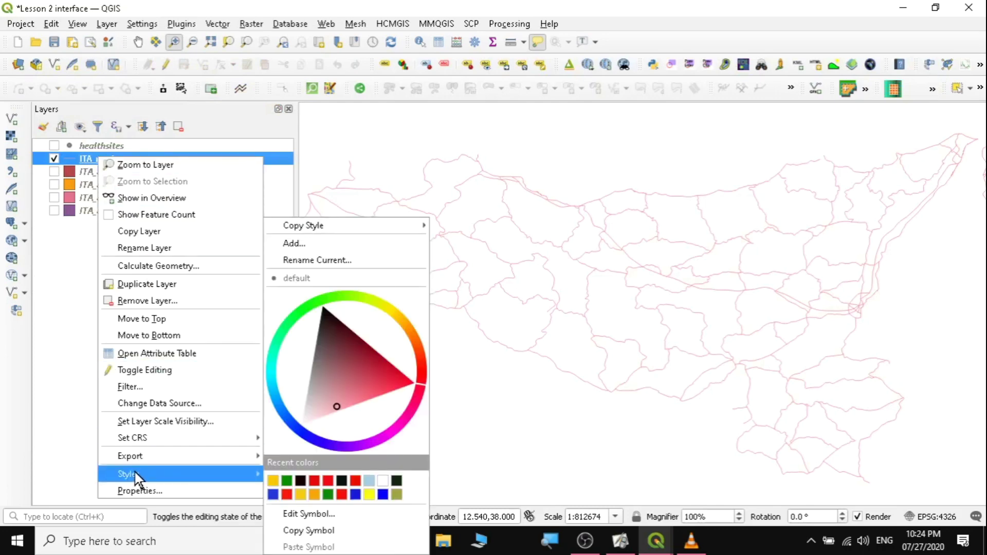
pyautogui.click(149, 490)
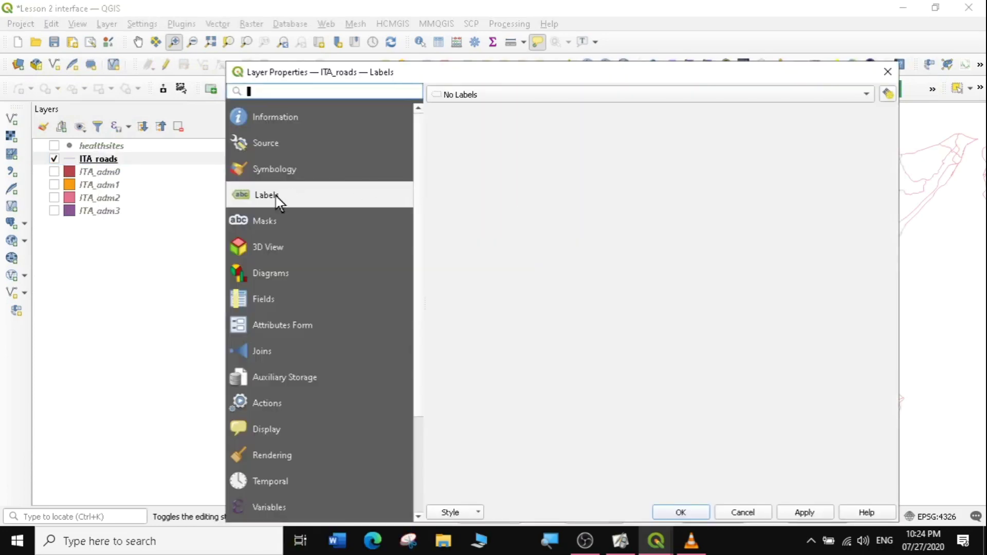
pyautogui.click(531, 88)
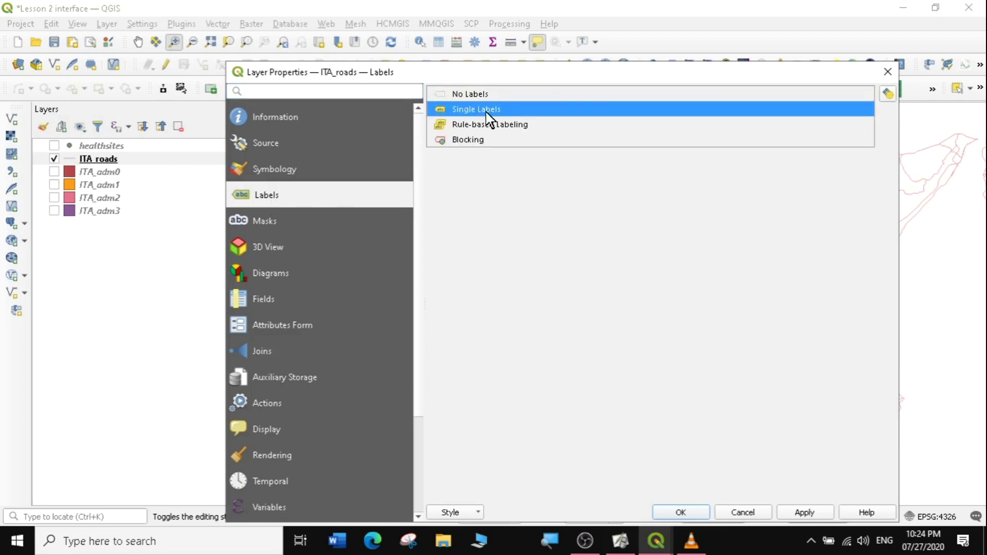
pyautogui.click(486, 110)
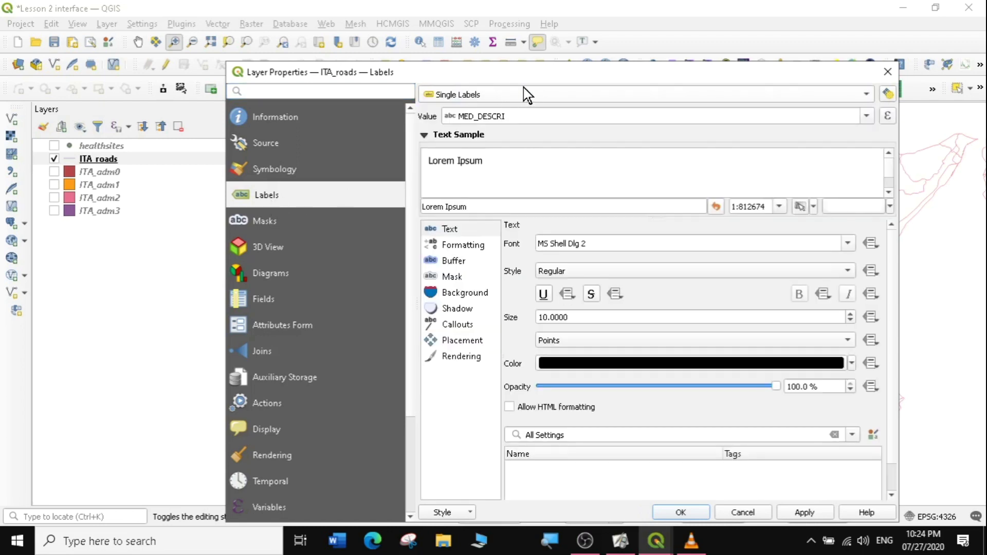
pyautogui.click(867, 116)
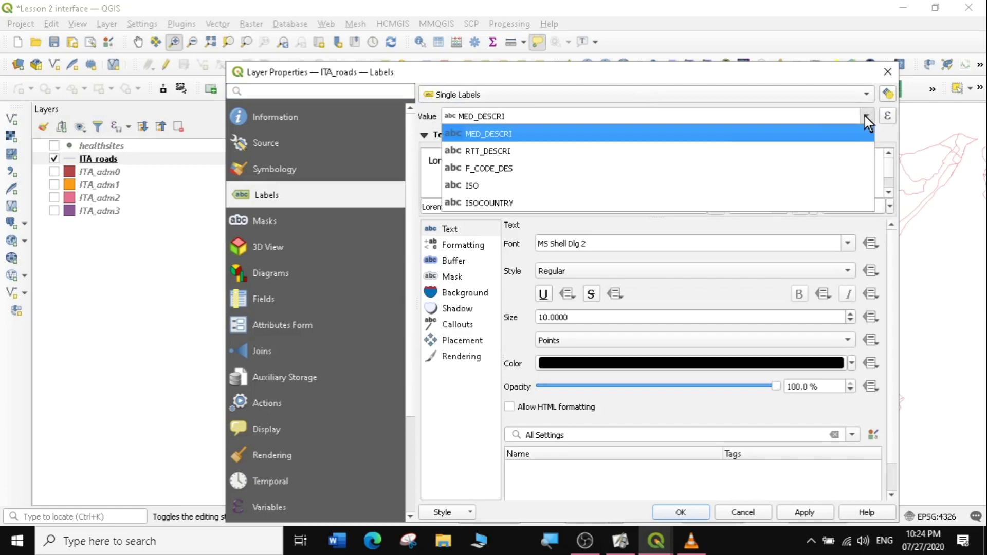
pyautogui.click(494, 168)
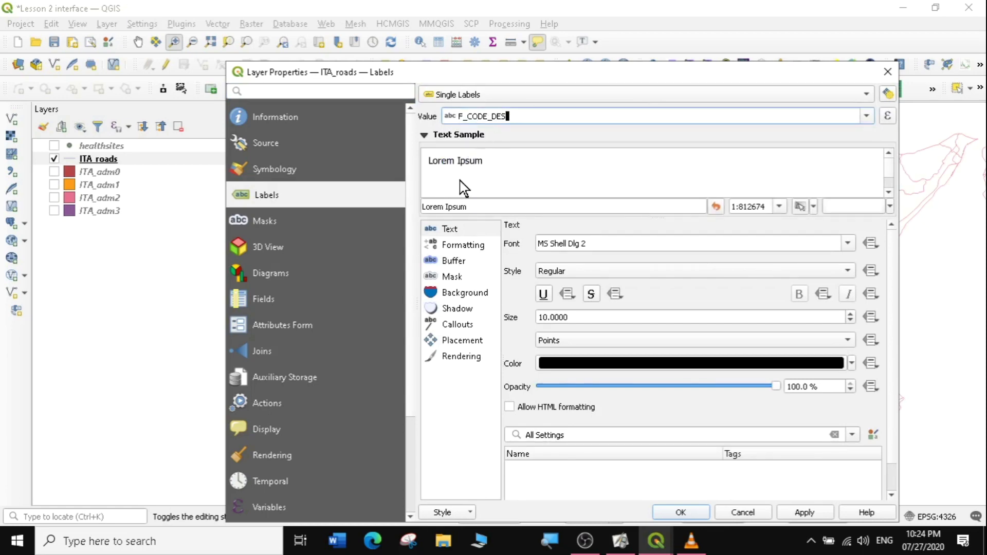
# Make the ITA_roads label text red and draw a text buffer around it
pyautogui.click(452, 233)
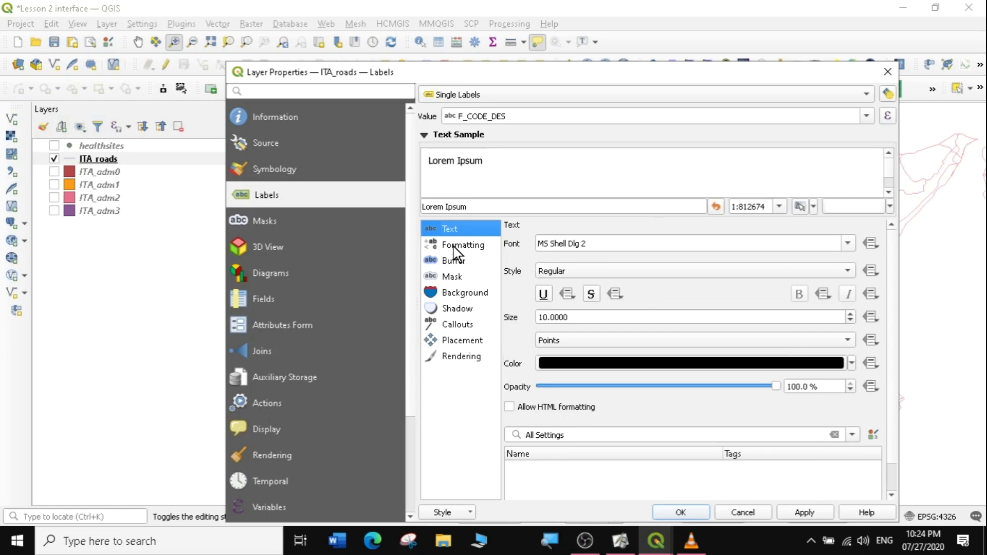
pyautogui.click(851, 363)
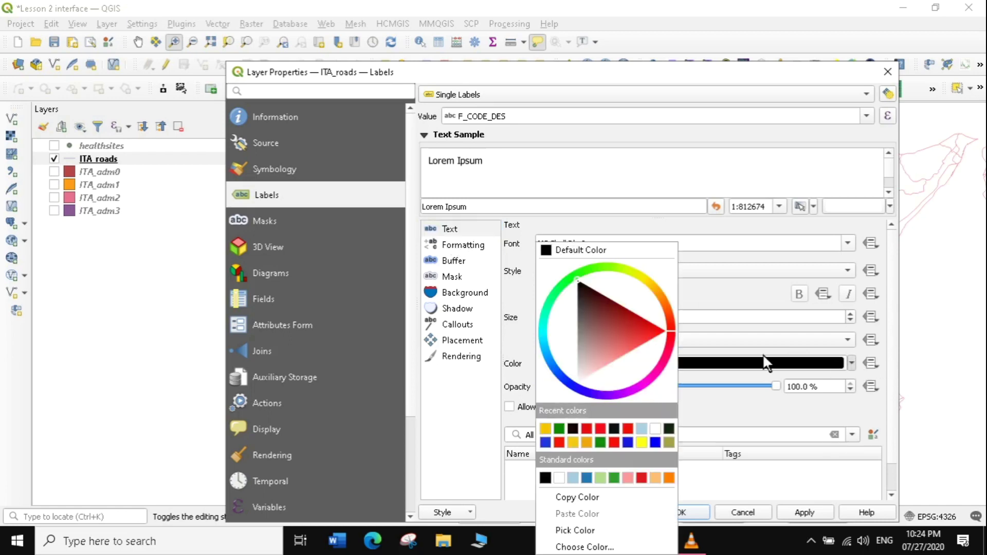
pyautogui.click(657, 335)
pyautogui.click(736, 297)
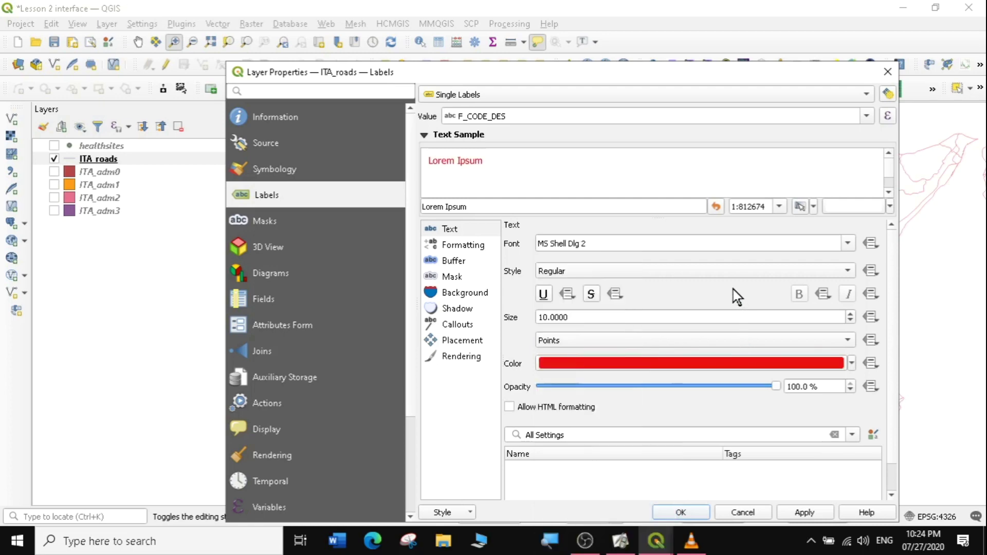
pyautogui.click(455, 261)
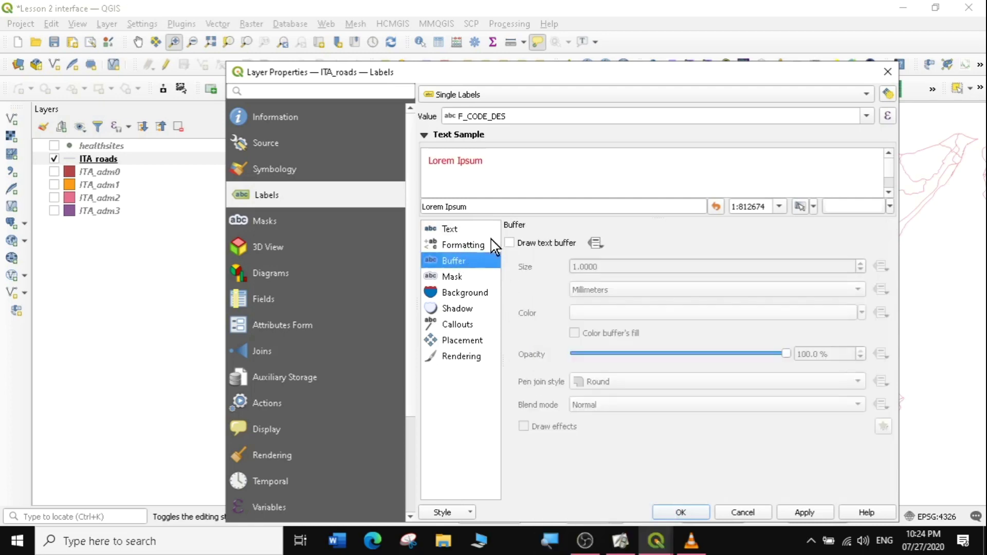
pyautogui.click(509, 243)
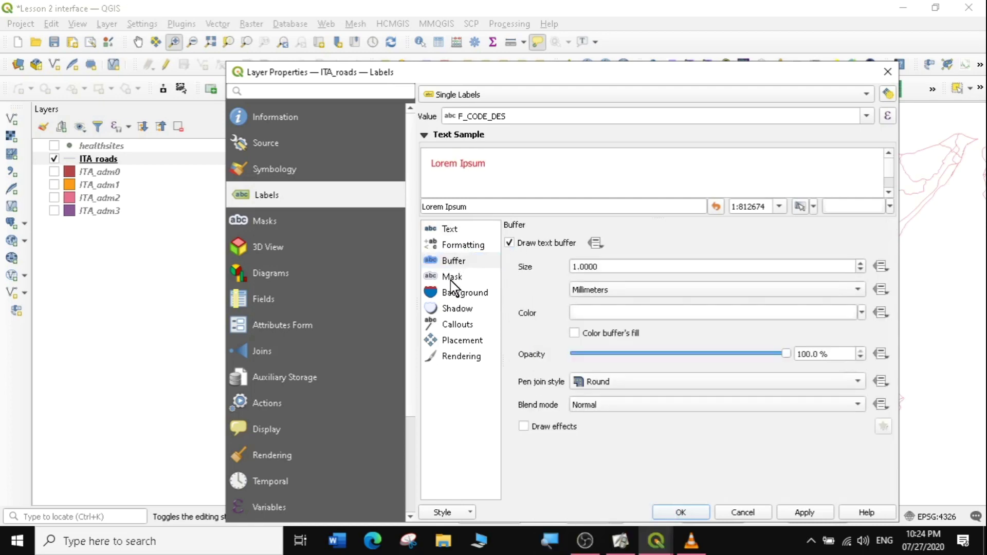
# Apply the road labels with Parallel placement above the line, close the properties, and inspect the labels up close in central Sicily
pyautogui.click(462, 340)
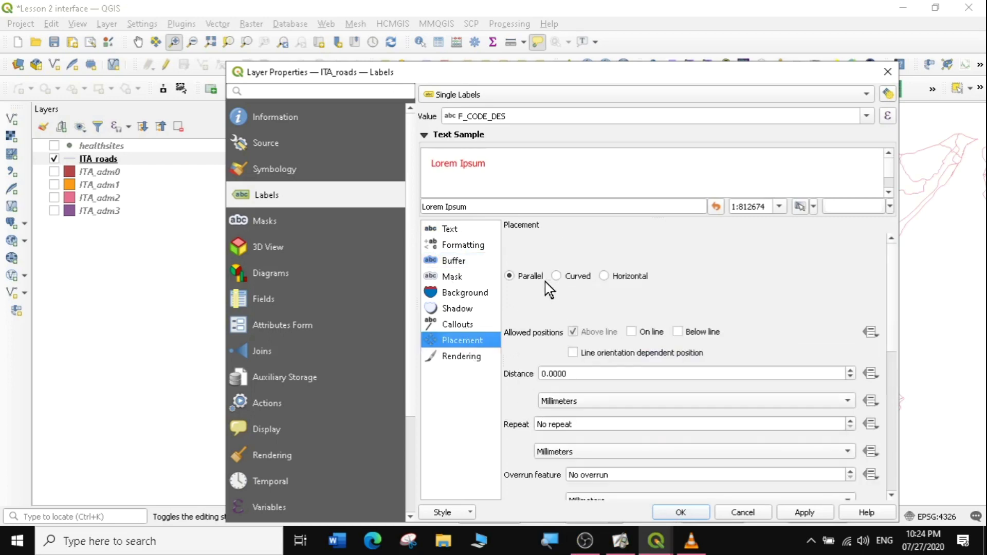
pyautogui.moveTo(893, 260)
pyautogui.mouseDown()
pyautogui.moveTo(897, 278)
pyautogui.moveTo(891, 266)
pyautogui.mouseUp()
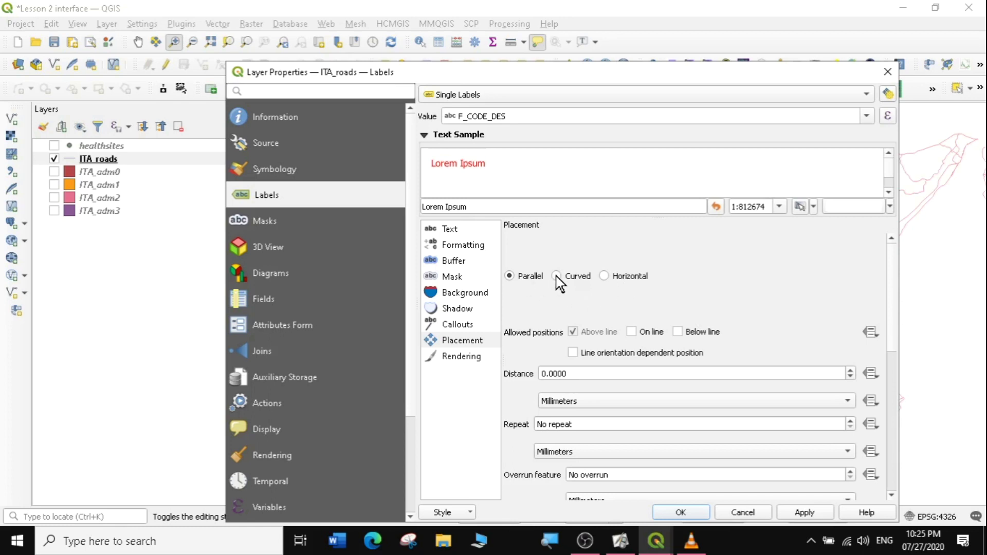
pyautogui.click(805, 514)
pyautogui.click(682, 513)
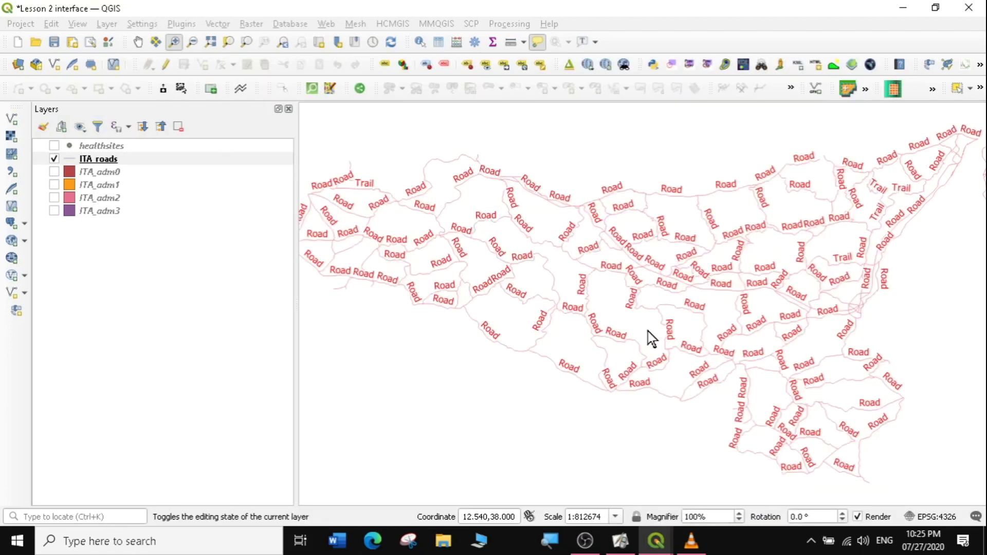
pyautogui.moveTo(544, 204); pyautogui.dragTo(764, 374)
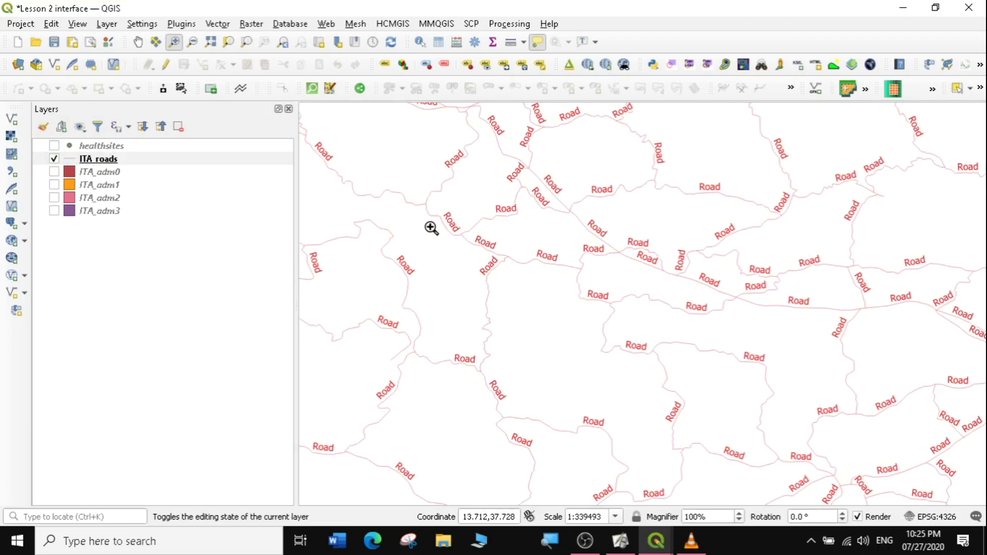
# Restyle the ITA_roads lines with the topo road symbol, apply it and close the layer properties
pyautogui.click(73, 157)
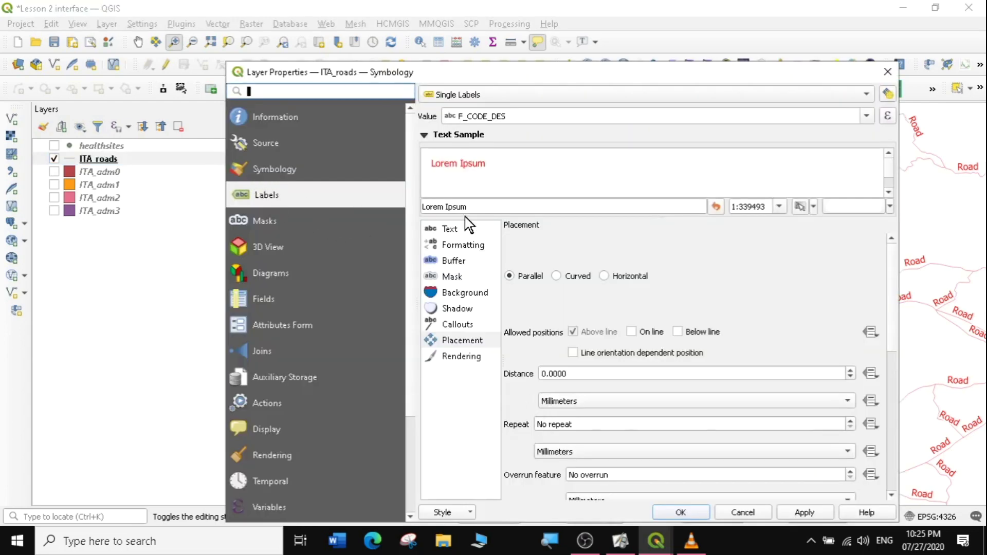
pyautogui.moveTo(887, 364); pyautogui.dragTo(890, 450)
pyautogui.click(470, 416)
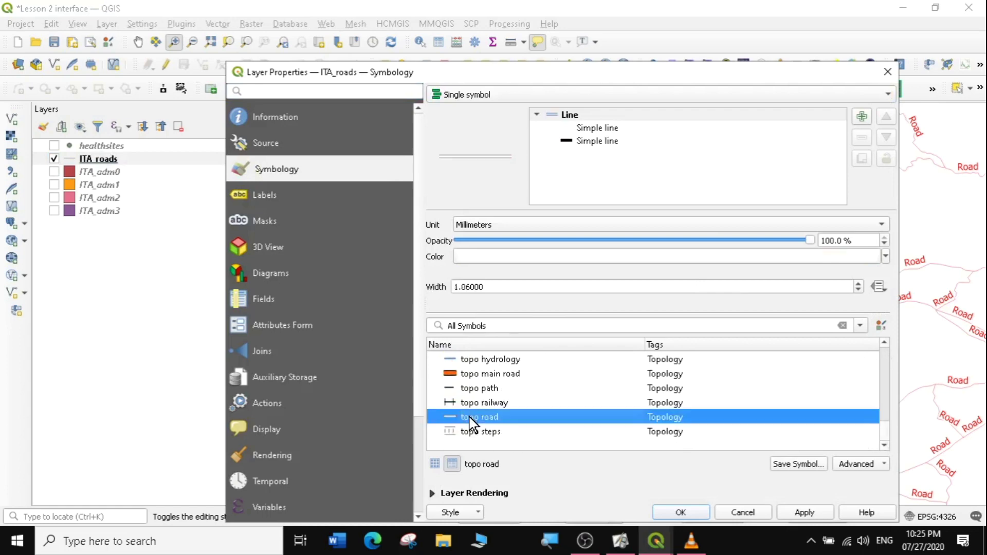
pyautogui.click(803, 512)
pyautogui.click(674, 511)
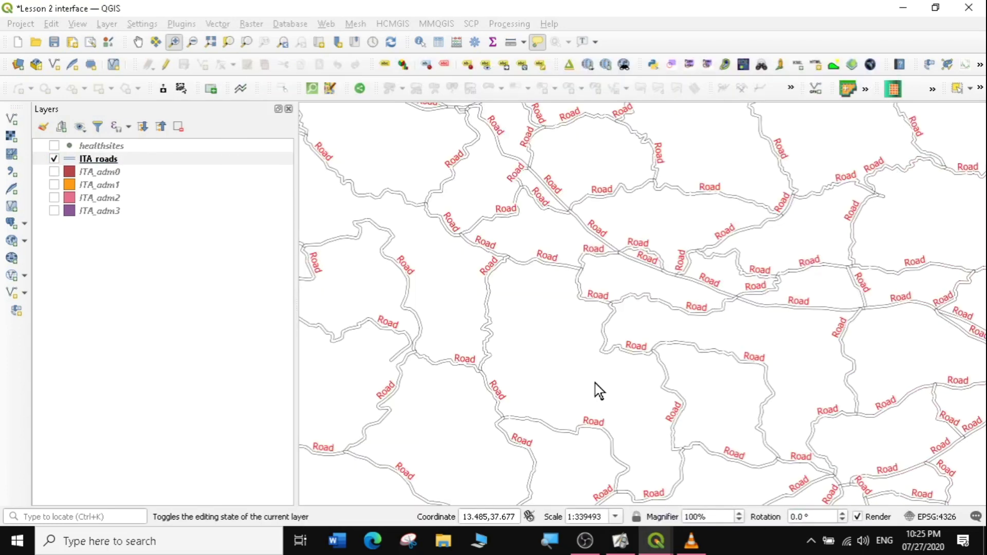
# Examine how the parallel labels sit along the restyled roads towards the southeast of Sicily
pyautogui.click(116, 160)
pyautogui.rightClick(116, 161)
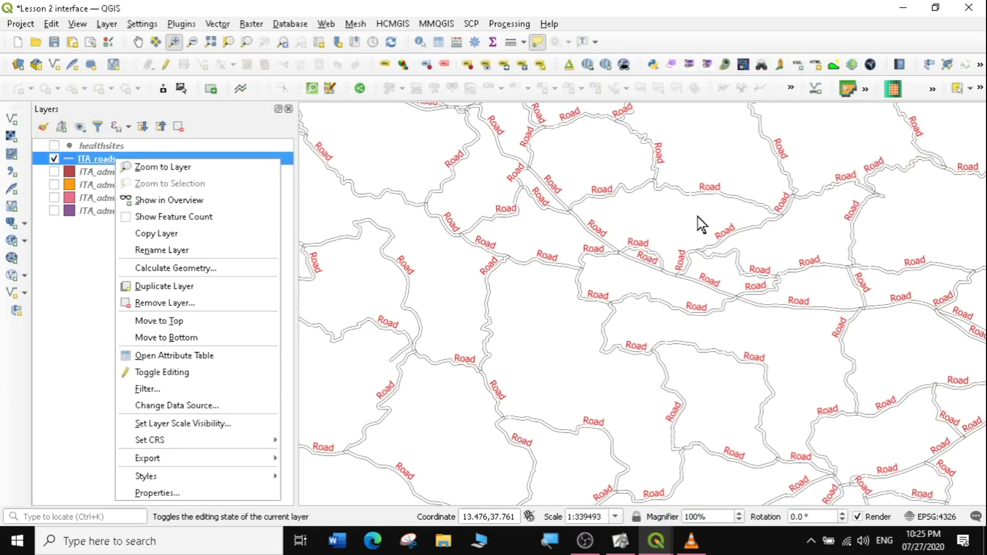
pyautogui.click(94, 254)
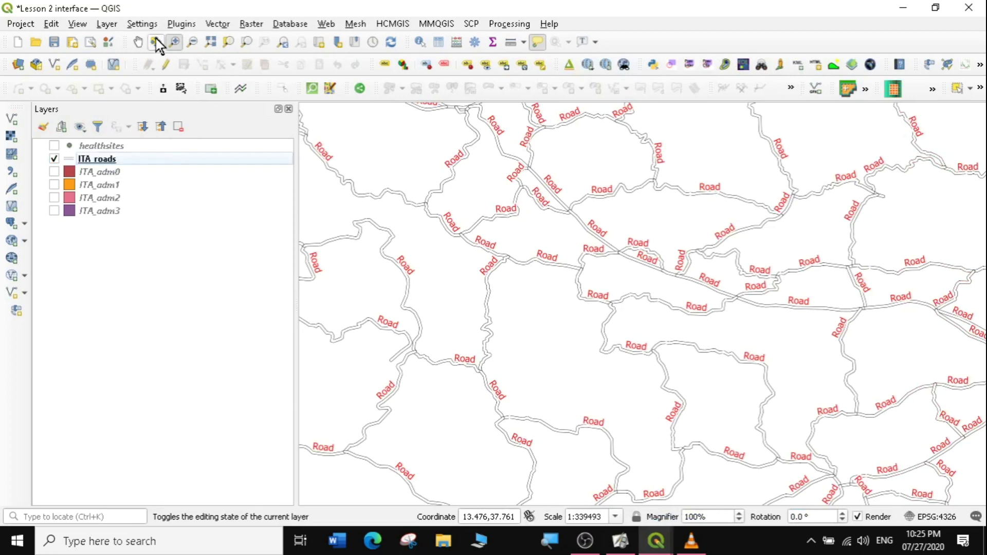
pyautogui.click(138, 41)
pyautogui.moveTo(904, 478); pyautogui.dragTo(720, 300)
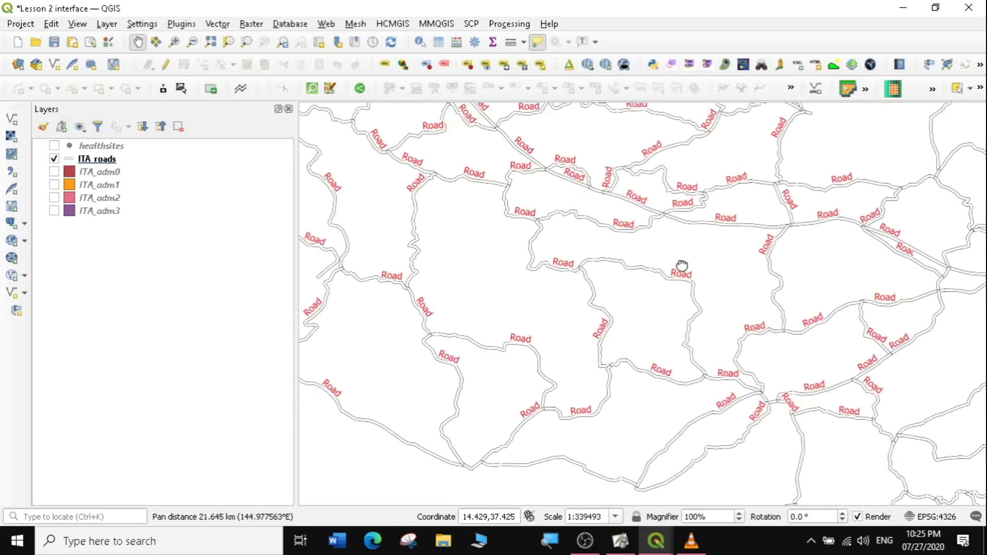
pyautogui.moveTo(730, 339); pyautogui.dragTo(741, 303)
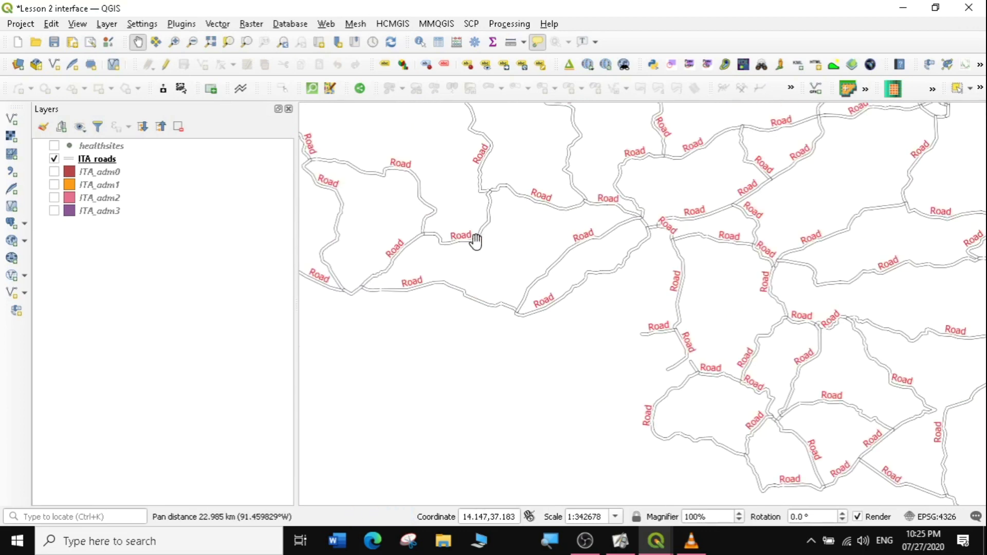
# Set the ITA_roads label placement to Curved with only the On line position allowed, apply it and close the properties
pyautogui.rightClick(98, 158)
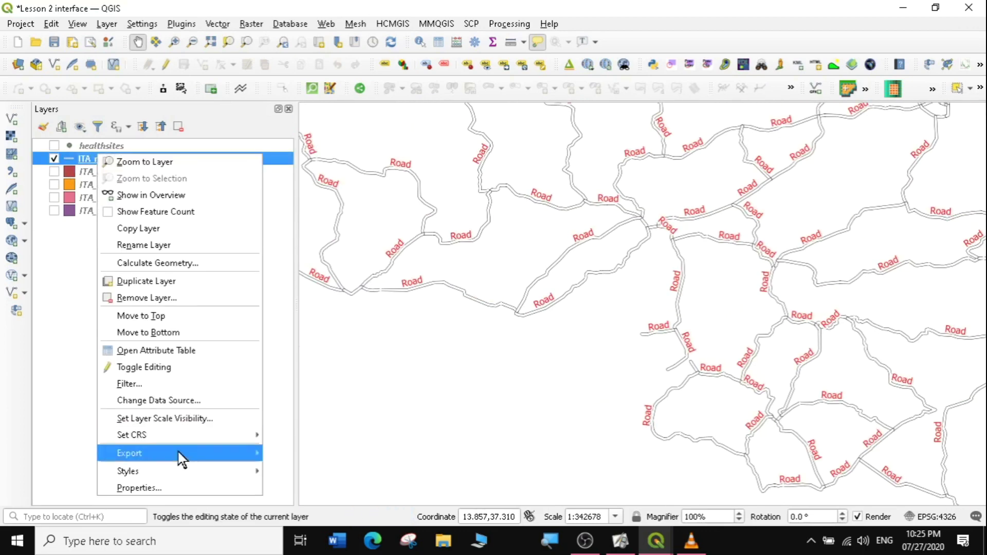
pyautogui.click(171, 488)
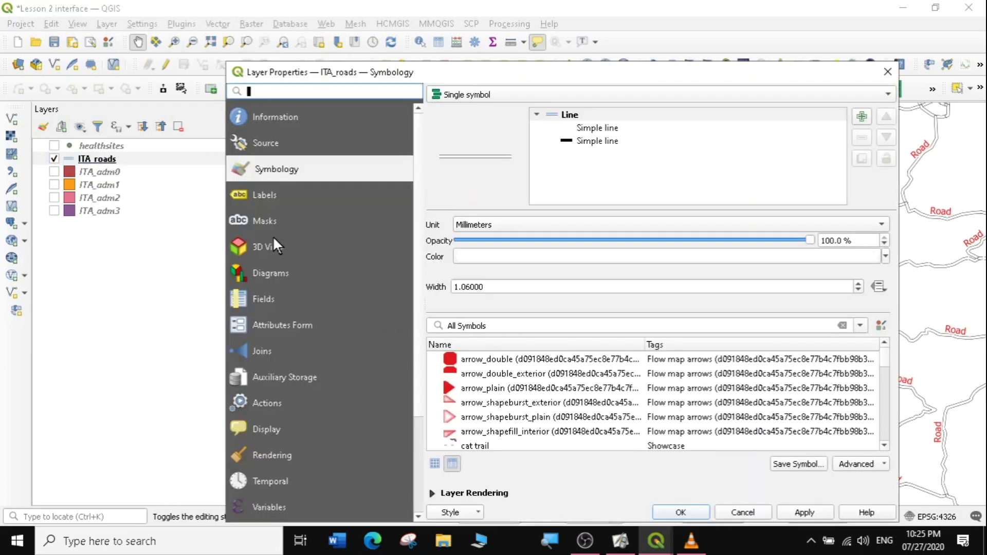
pyautogui.click(264, 195)
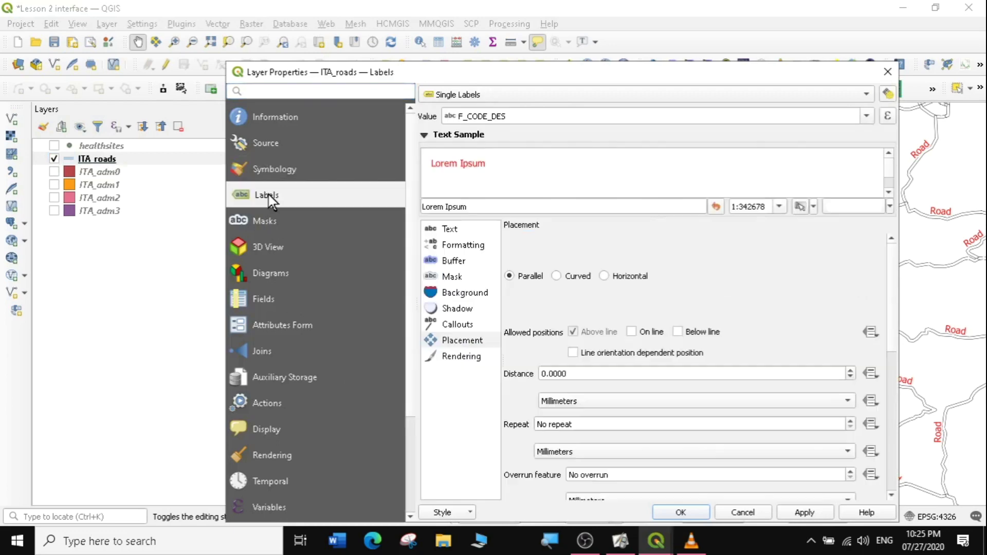
pyautogui.scroll(-3, 895, 264)
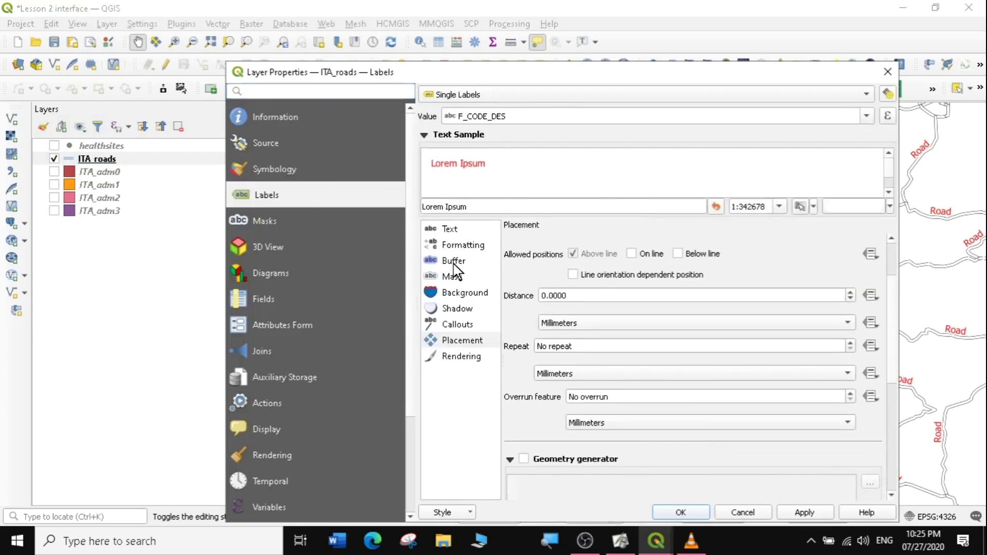
pyautogui.click(469, 339)
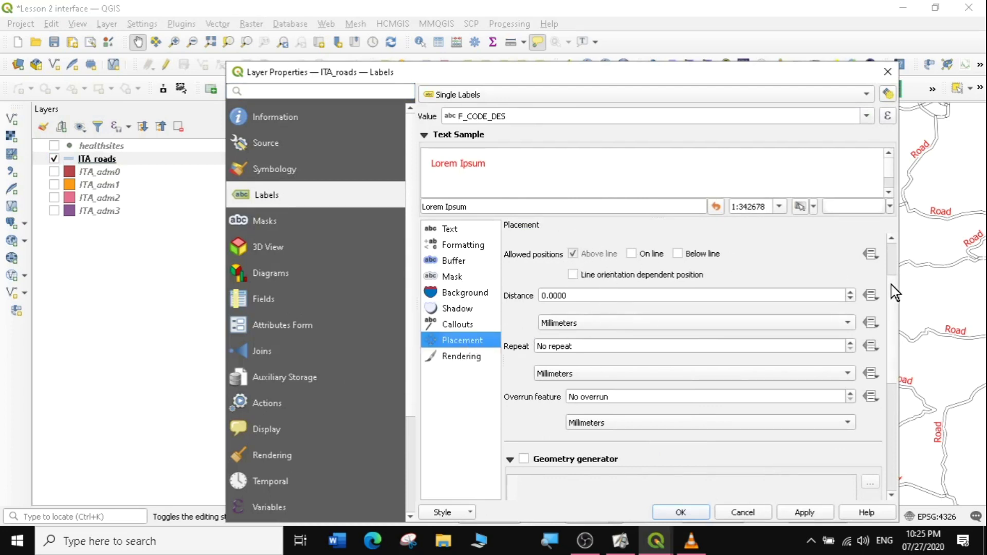
pyautogui.moveTo(895, 288); pyautogui.dragTo(894, 239)
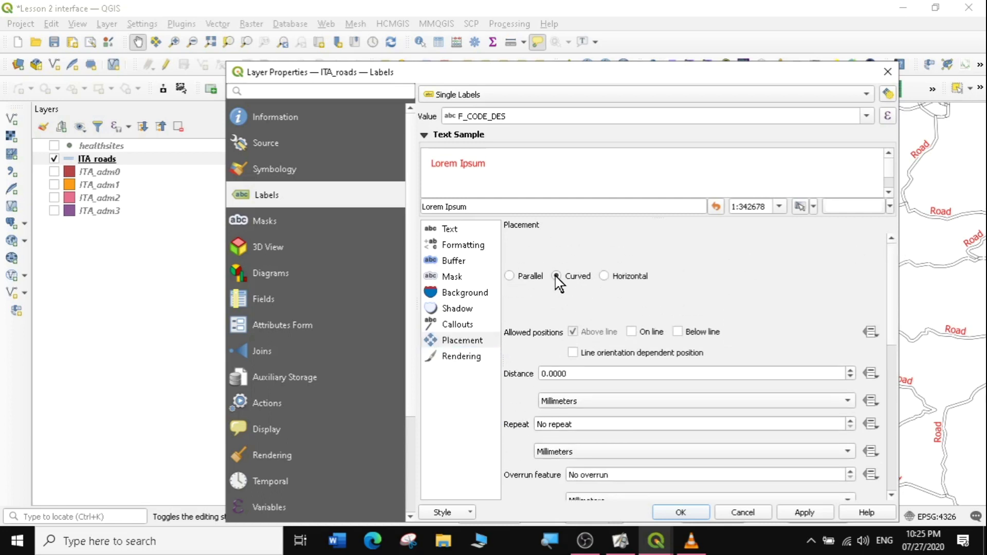
pyautogui.click(632, 333)
pyautogui.click(573, 332)
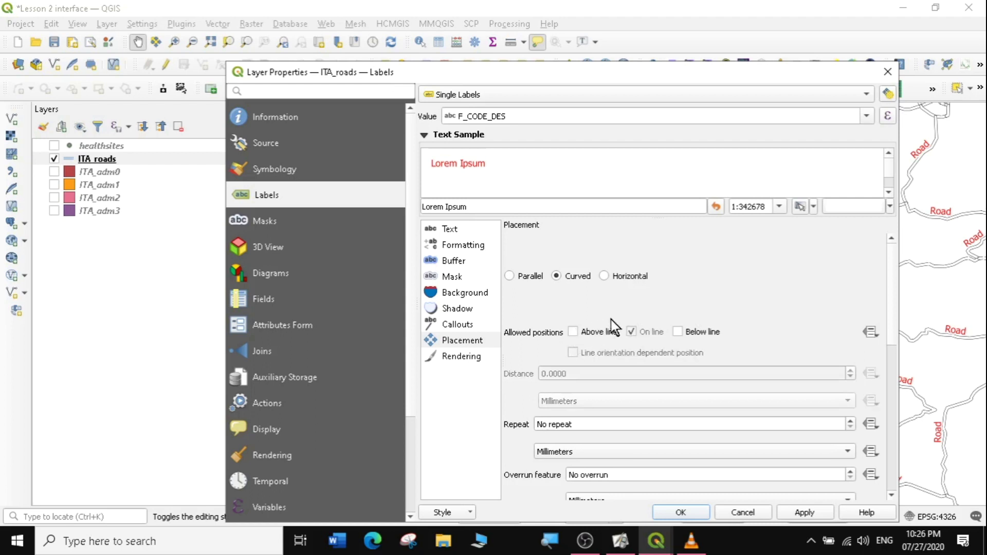
pyautogui.moveTo(890, 282); pyautogui.dragTo(918, 383)
pyautogui.click(801, 514)
pyautogui.click(684, 511)
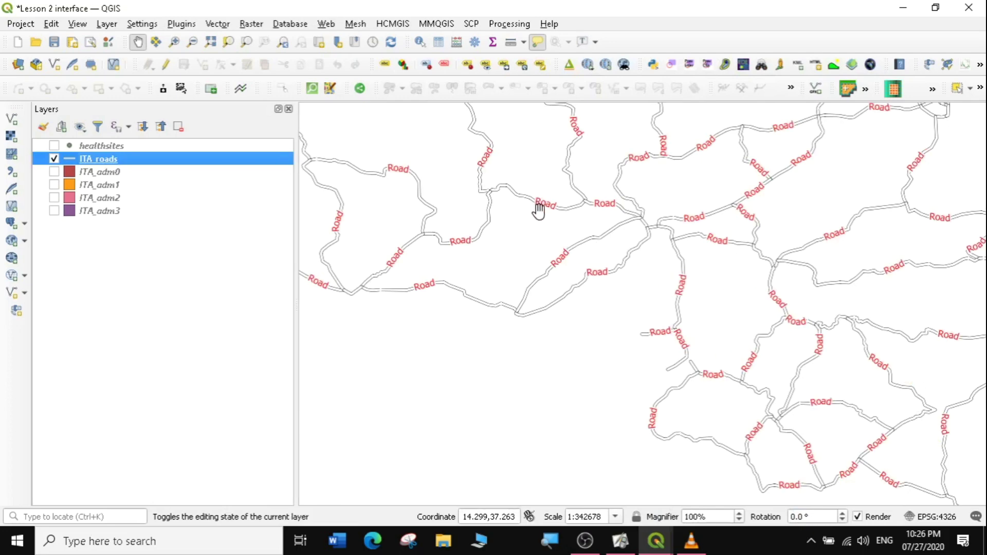
# Inspect the curved on-line road labels across central and northern Sicily
pyautogui.moveTo(471, 188); pyautogui.dragTo(544, 306)
pyautogui.moveTo(595, 288); pyautogui.dragTo(461, 249)
pyautogui.click(655, 272)
pyautogui.moveTo(655, 272); pyautogui.dragTo(455, 303)
pyautogui.moveTo(552, 263); pyautogui.dragTo(711, 293)
pyautogui.moveTo(323, 320); pyautogui.dragTo(548, 317)
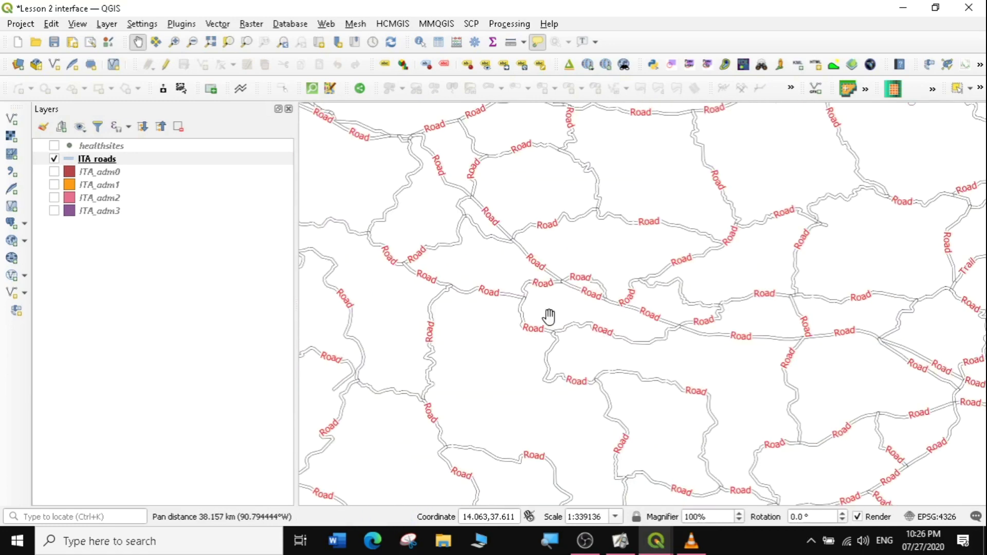
pyautogui.moveTo(523, 253); pyautogui.dragTo(761, 300)
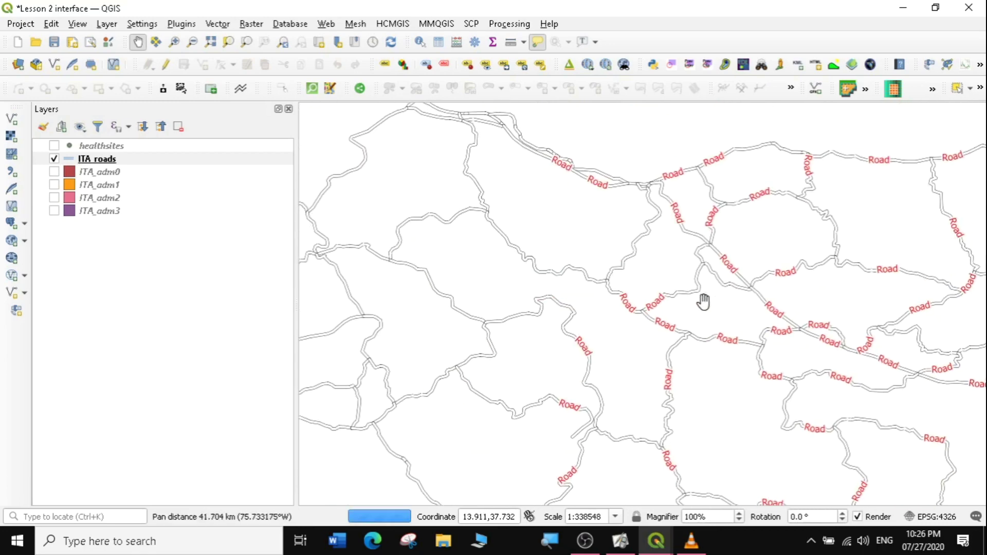
# Turn on the background for the ITA_roads labels in the layer properties and apply it
pyautogui.click(82, 158)
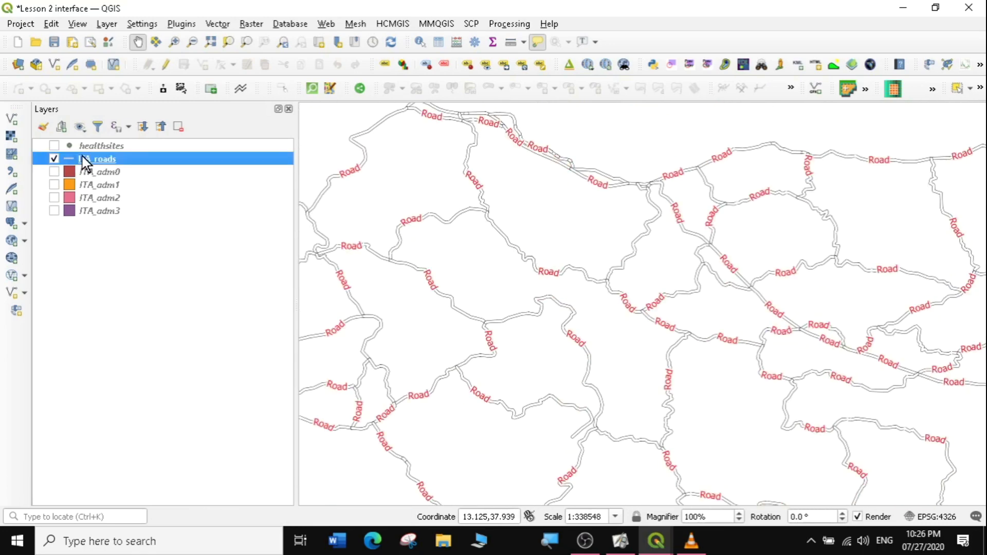
pyautogui.doubleClick(85, 163)
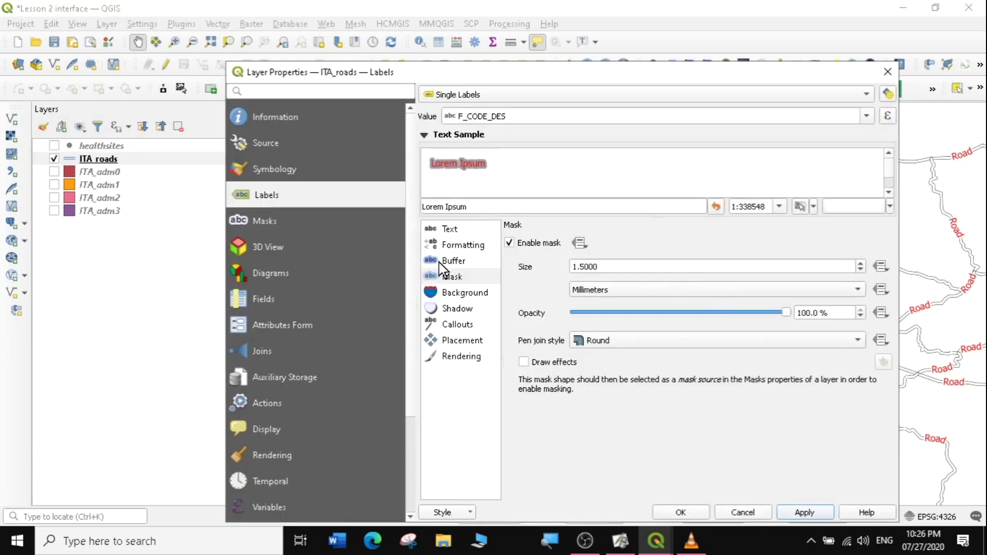
pyautogui.click(463, 292)
pyautogui.click(554, 246)
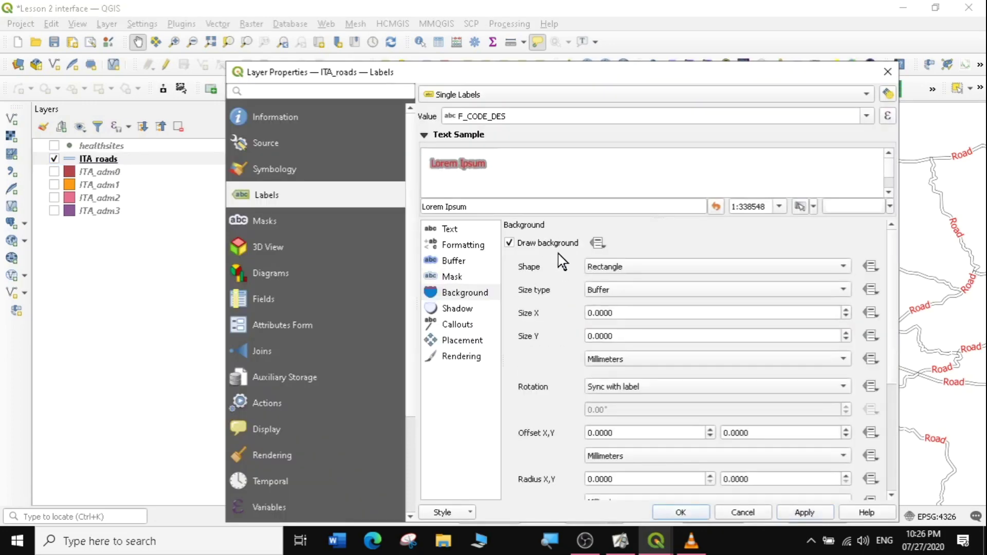
pyautogui.click(802, 513)
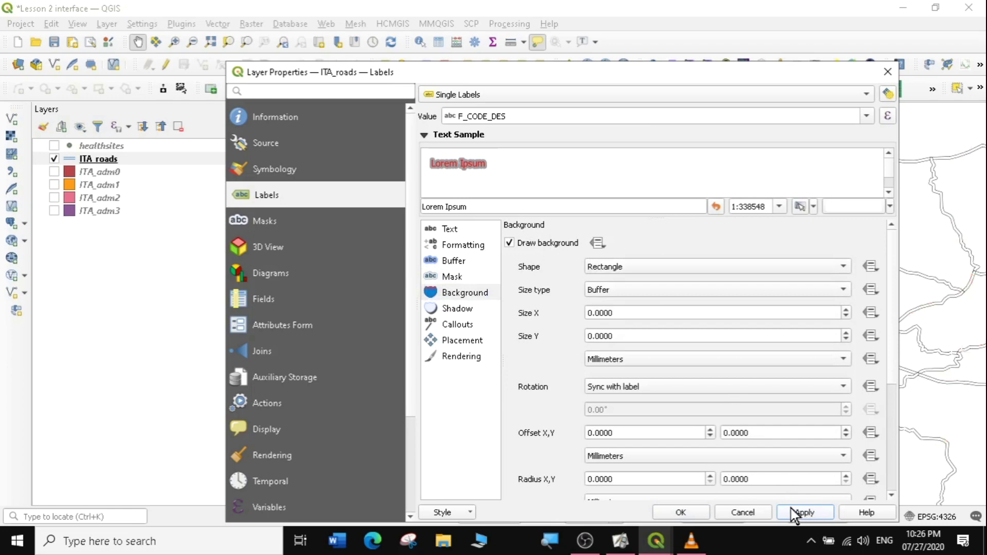
# Set the road label background shape to Rectangle, apply it and close the layer properties
pyautogui.click(649, 266)
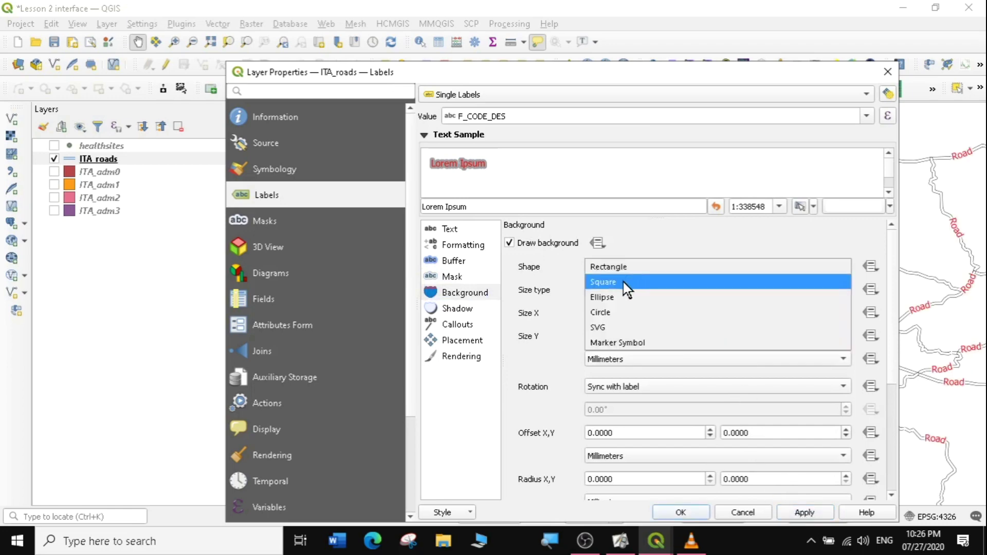
pyautogui.click(624, 283)
pyautogui.click(622, 266)
pyautogui.click(618, 255)
pyautogui.click(805, 514)
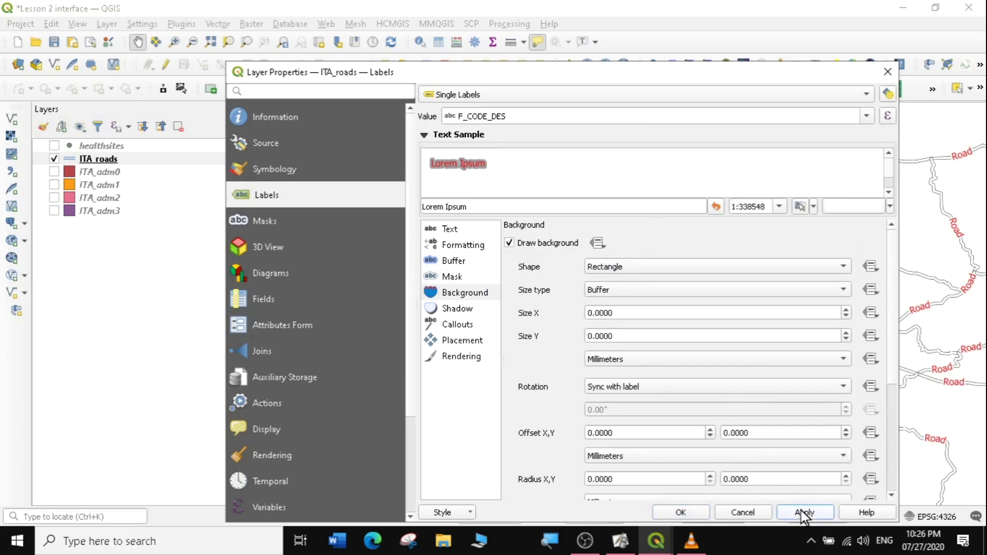
pyautogui.click(681, 512)
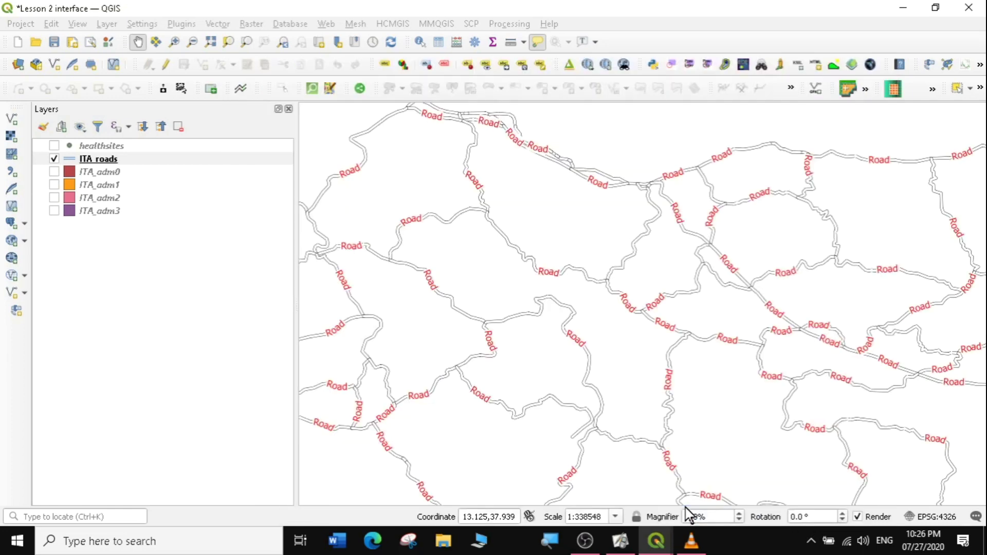
pyautogui.moveTo(601, 287); pyautogui.dragTo(426, 163)
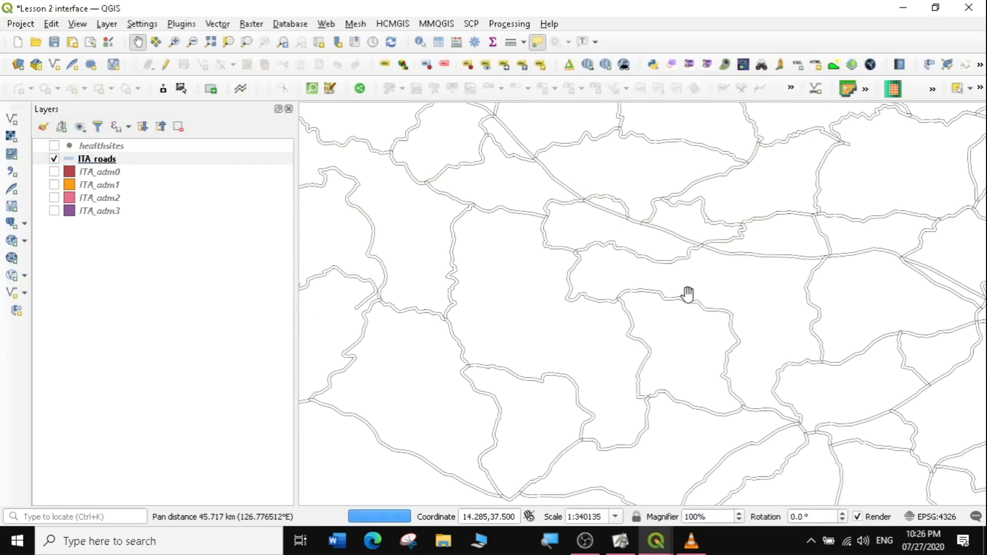
# Turn off the text buffer of the ITA_roads labels, apply it and close the properties to check the map
pyautogui.click(104, 161)
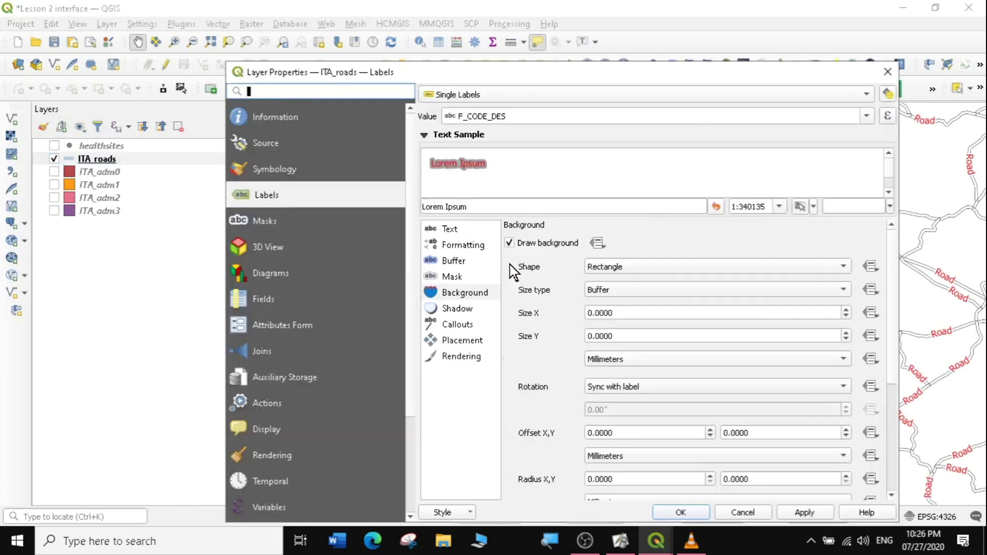
pyautogui.click(455, 261)
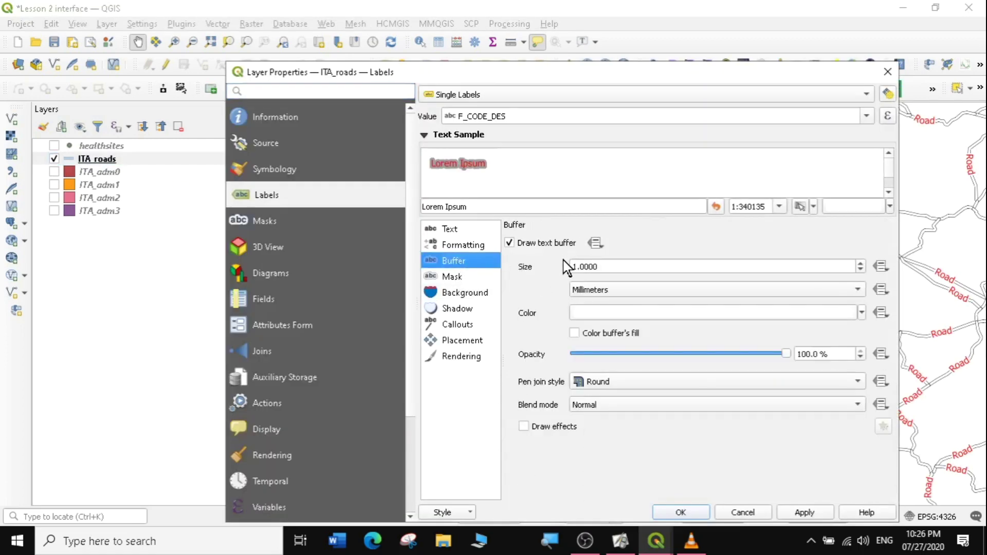
pyautogui.click(527, 243)
pyautogui.click(804, 512)
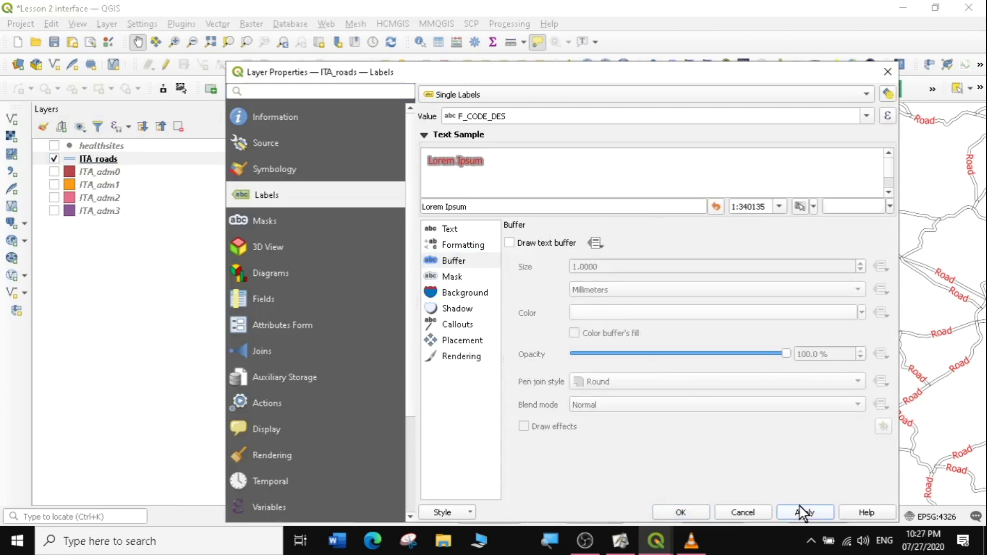
pyautogui.click(680, 512)
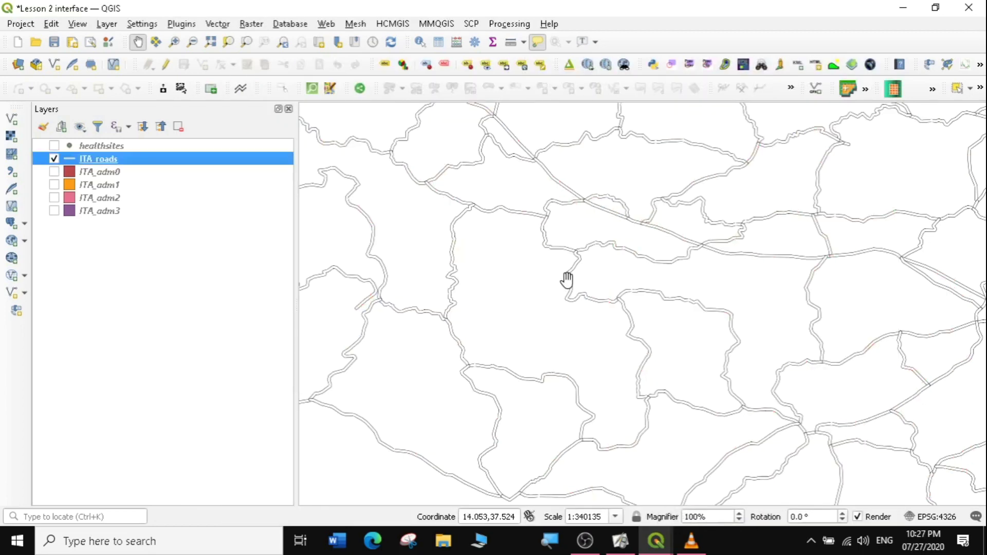
pyautogui.moveTo(571, 241); pyautogui.dragTo(709, 368)
pyautogui.moveTo(513, 318); pyautogui.dragTo(626, 309)
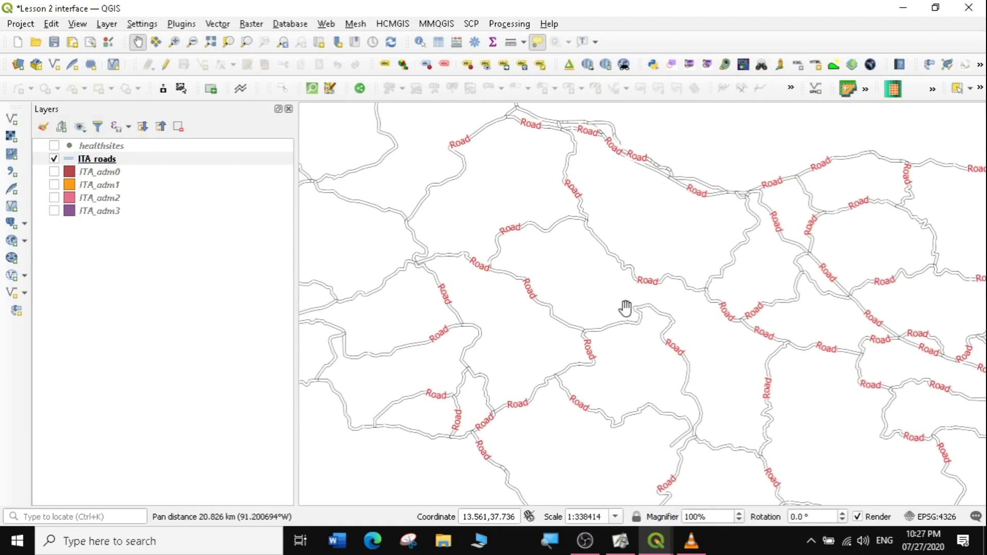
# Show the ITA_adm1 layer and inspect the road label backgrounds over the filled region of Sicily
pyautogui.click(54, 184)
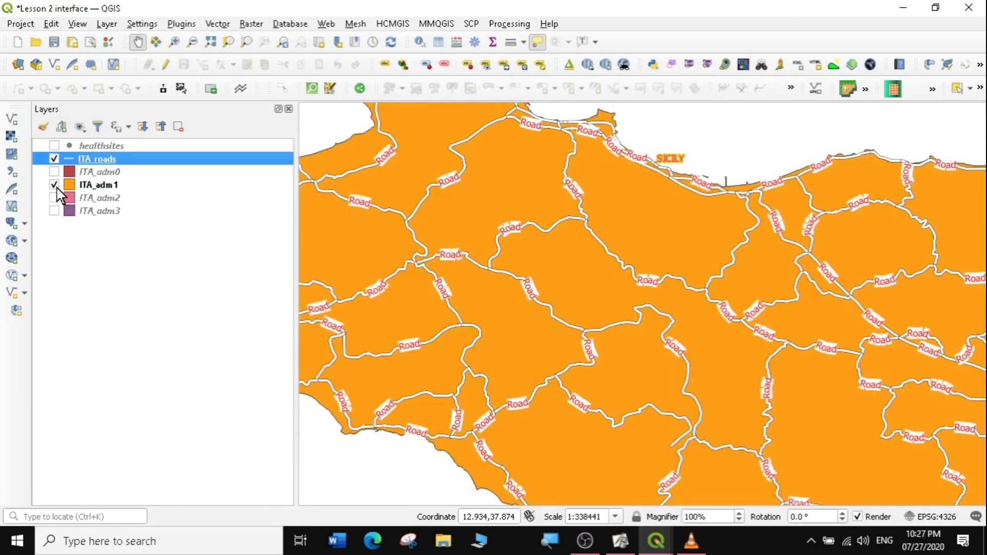
pyautogui.moveTo(643, 280); pyautogui.dragTo(443, 266)
pyautogui.moveTo(655, 354); pyautogui.dragTo(711, 288)
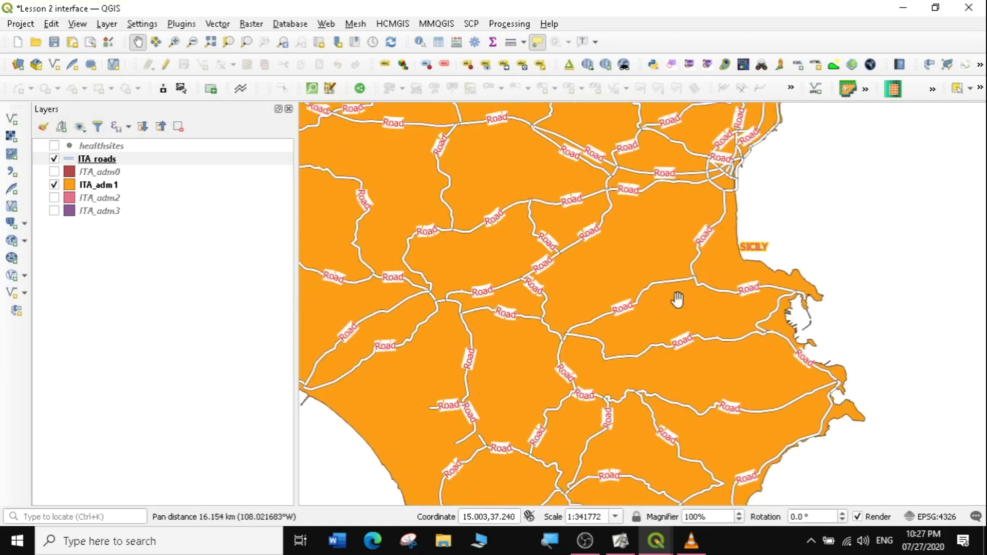
pyautogui.moveTo(578, 337); pyautogui.dragTo(601, 304)
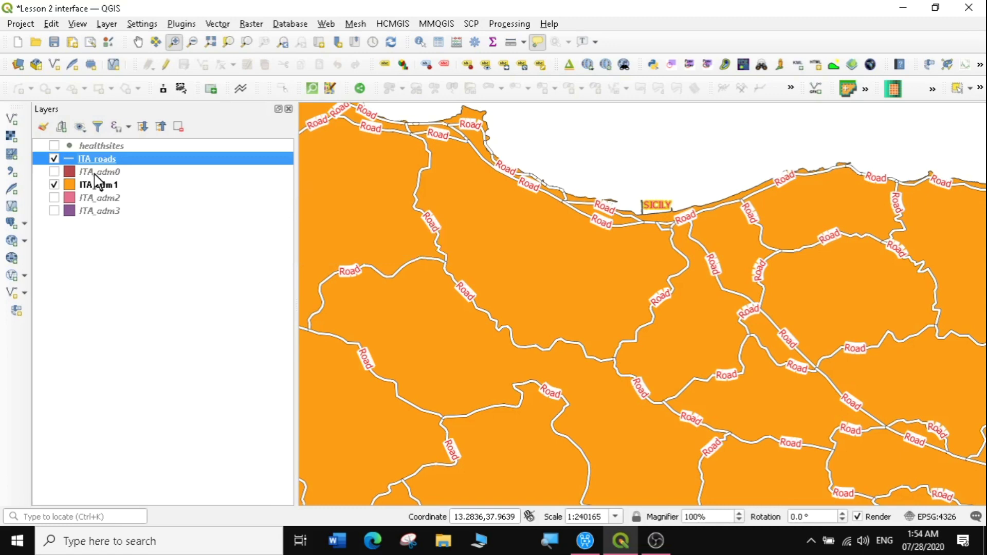
# Hide the ITA_roads layer, then show and select the healthsites point layer
pyautogui.click(54, 158)
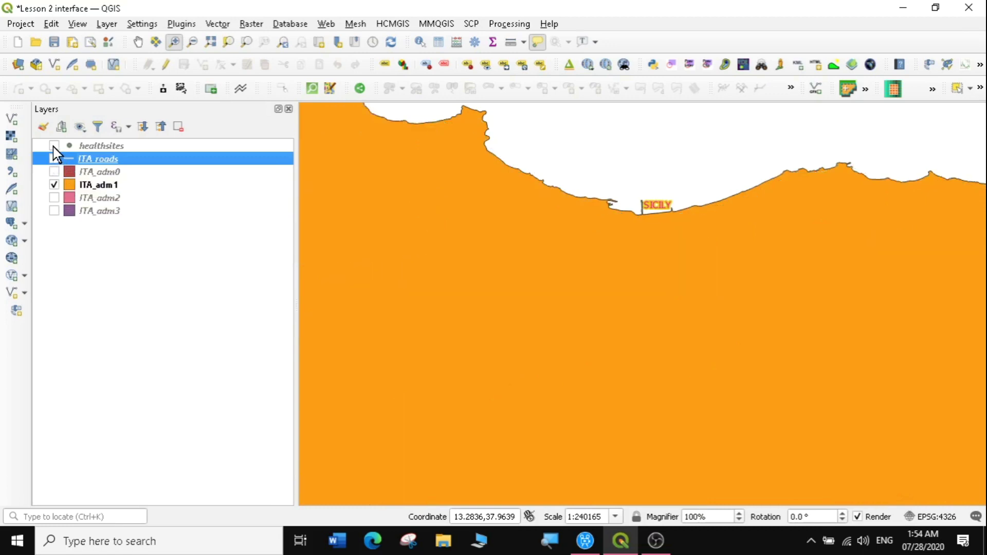
pyautogui.click(54, 146)
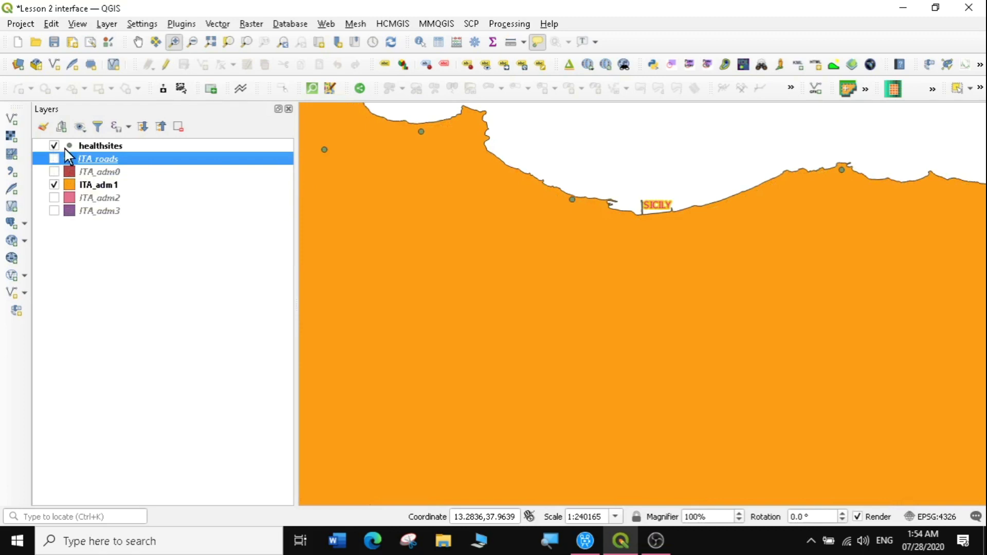
pyautogui.click(109, 147)
# Examine the healthsites attribute table with the Name_F column widened, and close the table
pyautogui.rightClick(108, 146)
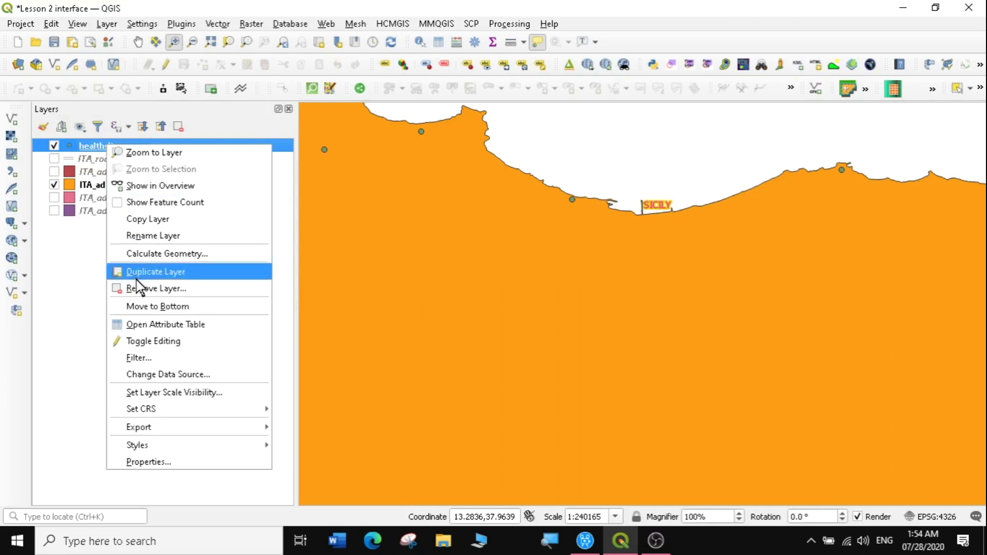
pyautogui.click(162, 323)
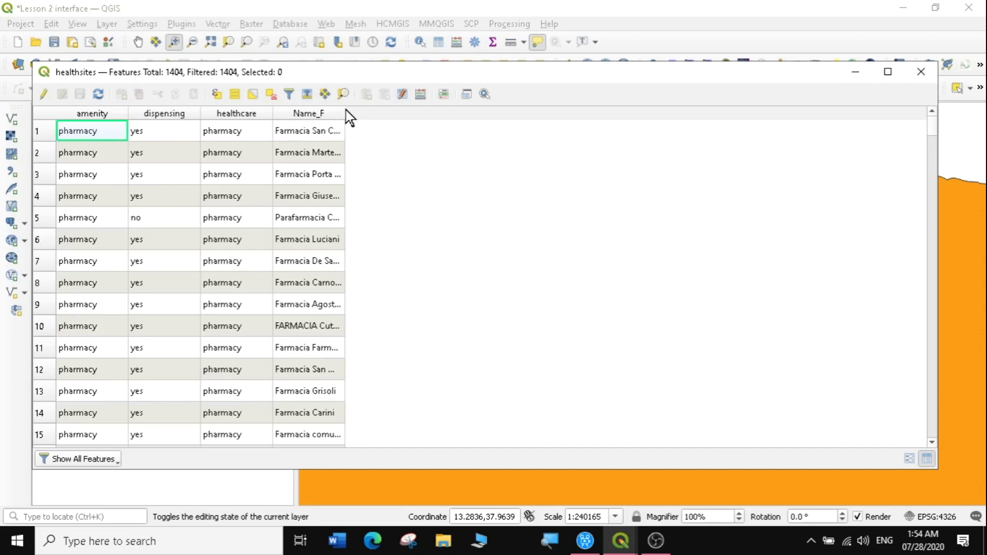
pyautogui.moveTo(344, 109); pyautogui.dragTo(422, 111)
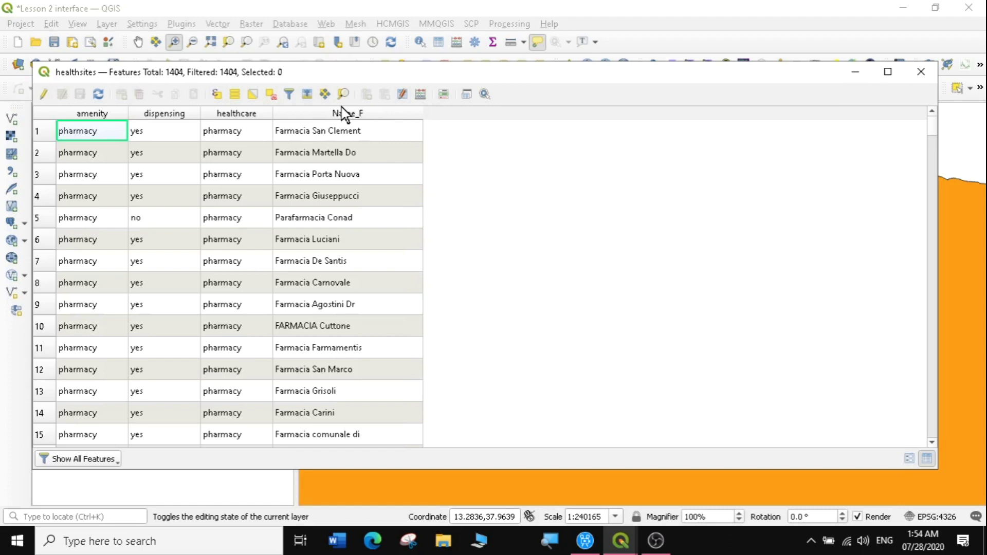
pyautogui.click(920, 75)
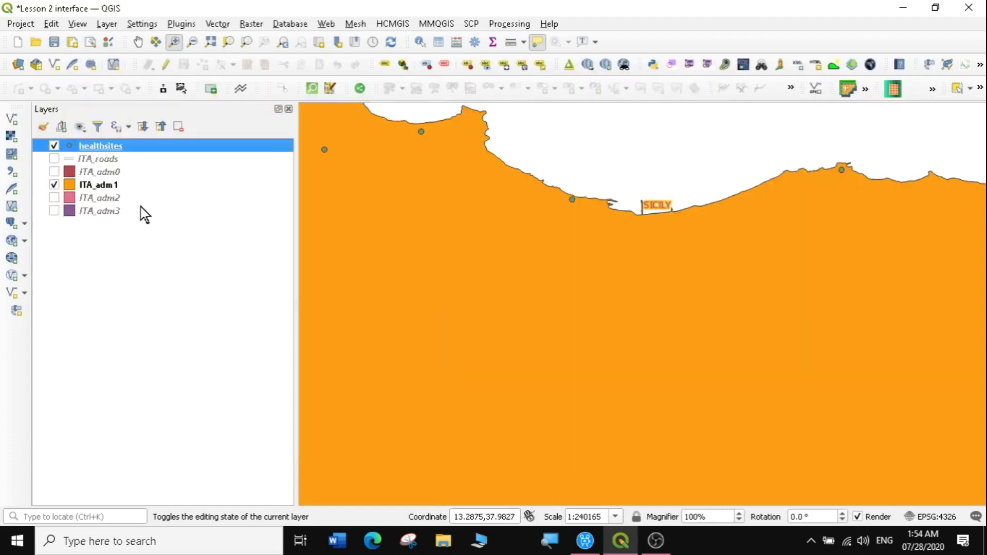
# Label the healthsites layer with single labels using the Name_F field as the value
pyautogui.rightClick(118, 152)
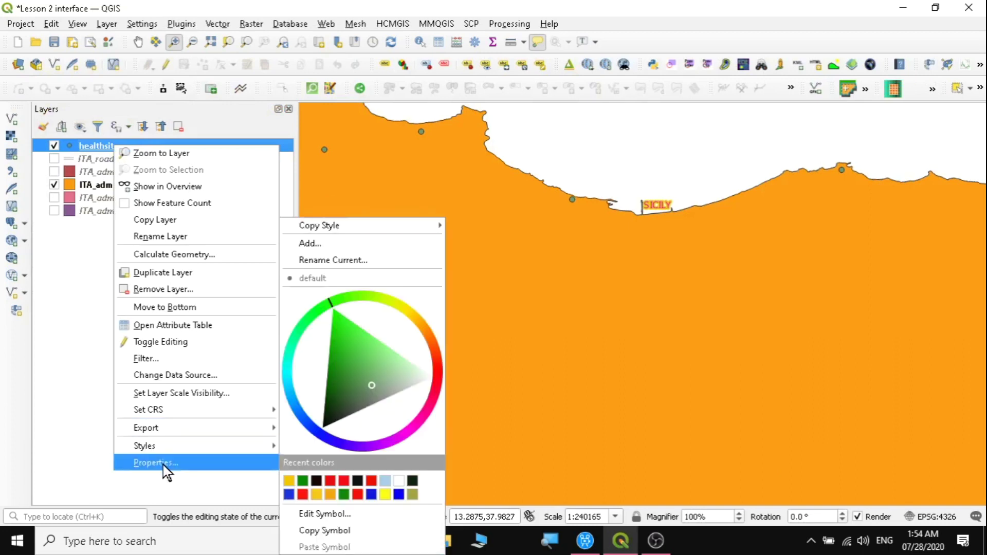
pyautogui.click(163, 466)
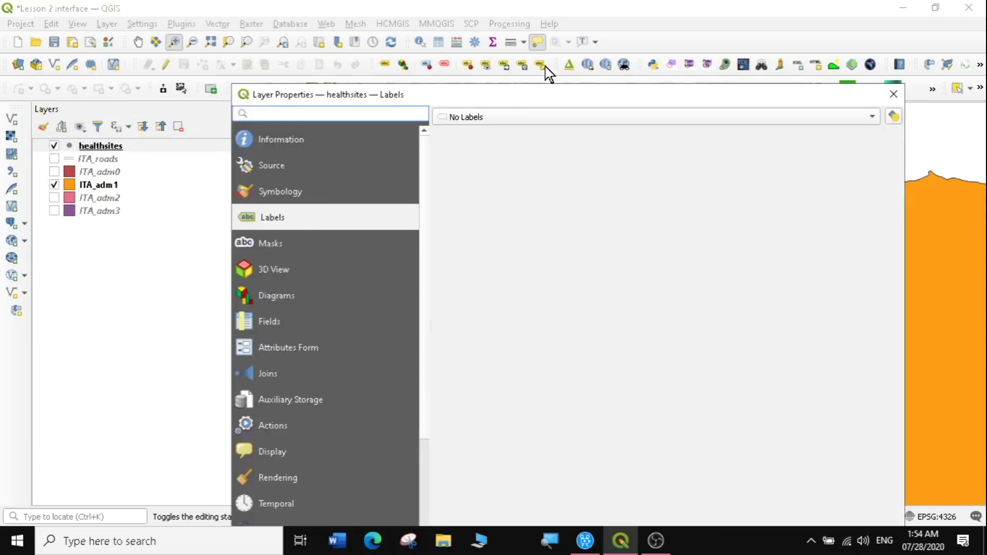
pyautogui.click(555, 115)
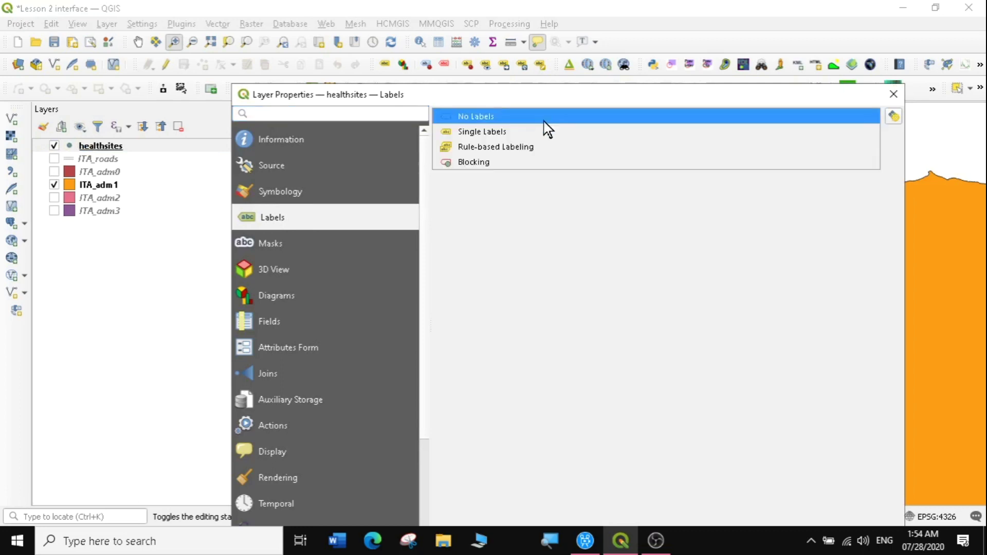
pyautogui.click(502, 134)
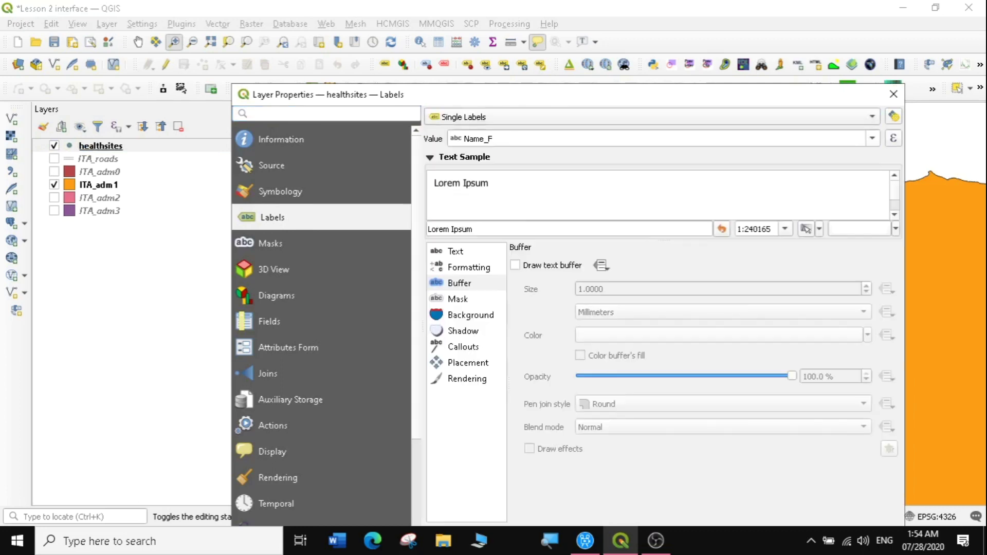
pyautogui.click(872, 138)
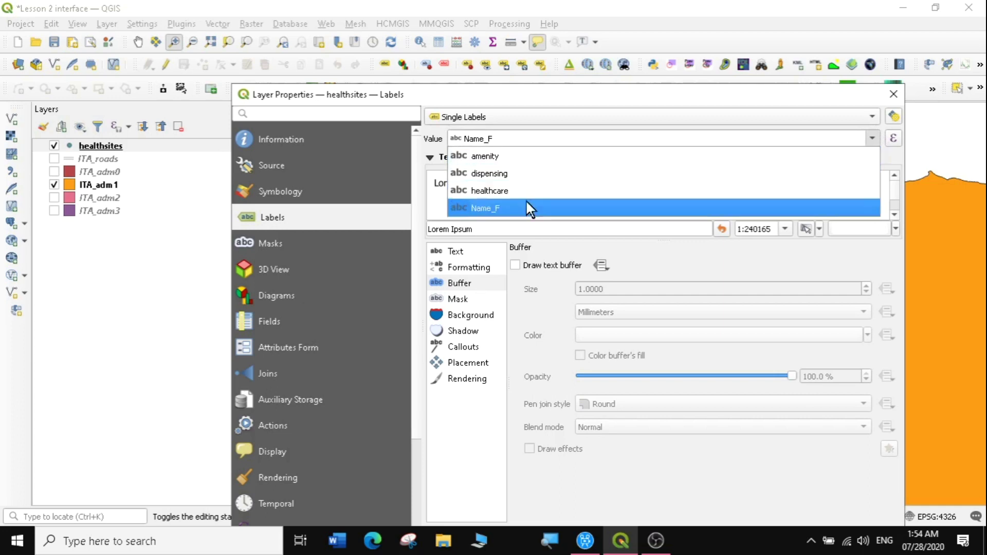
pyautogui.click(495, 207)
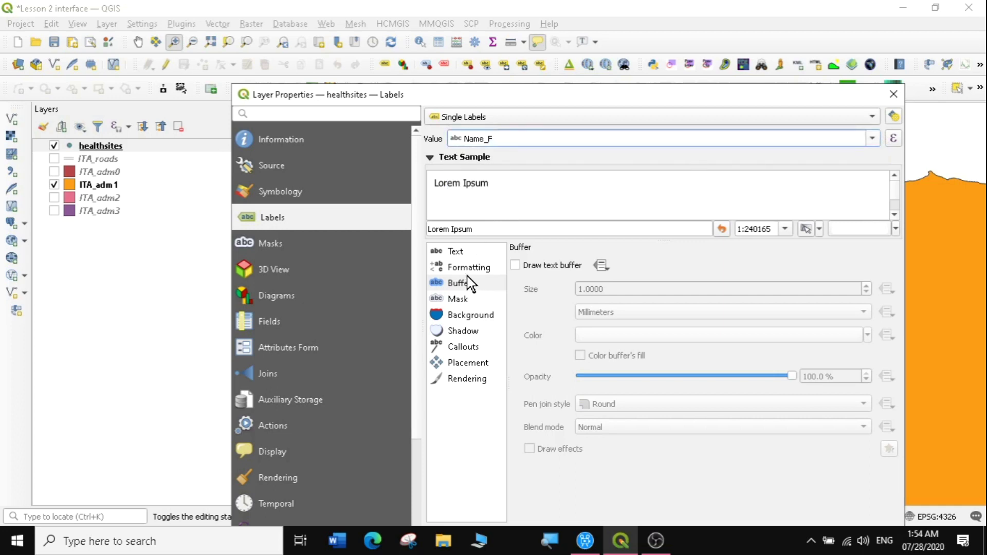
# Set the text color of the healthsites labels to bright red
pyautogui.click(456, 252)
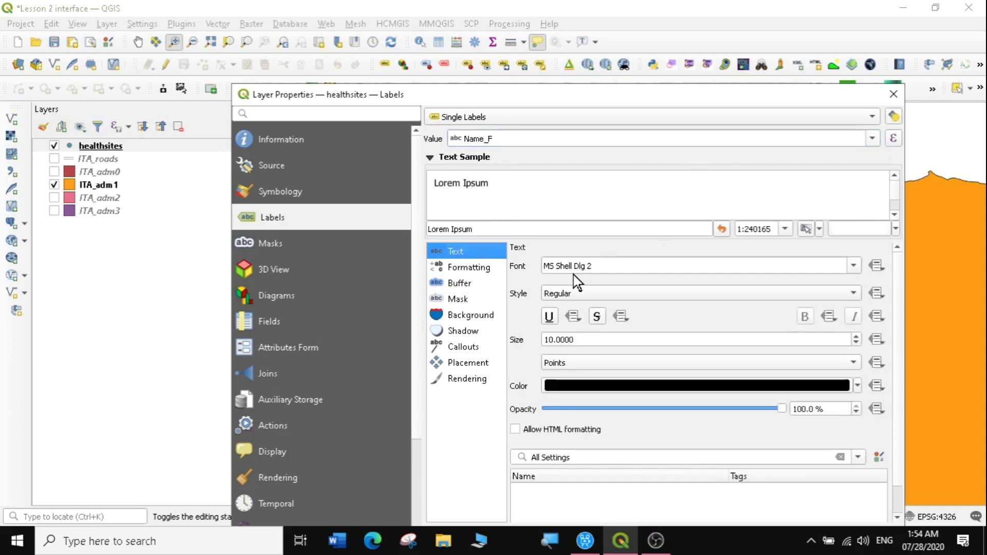
pyautogui.click(858, 386)
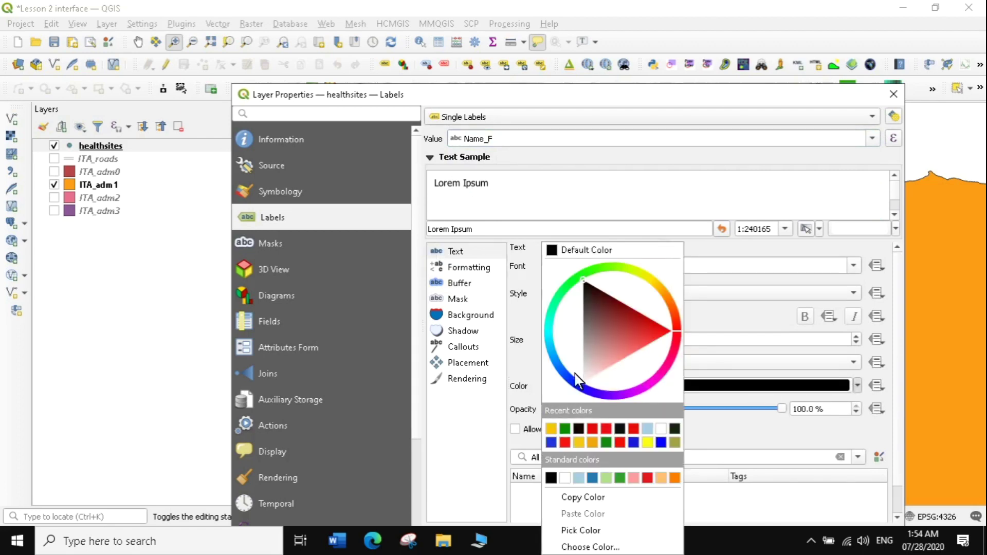
pyautogui.click(663, 329)
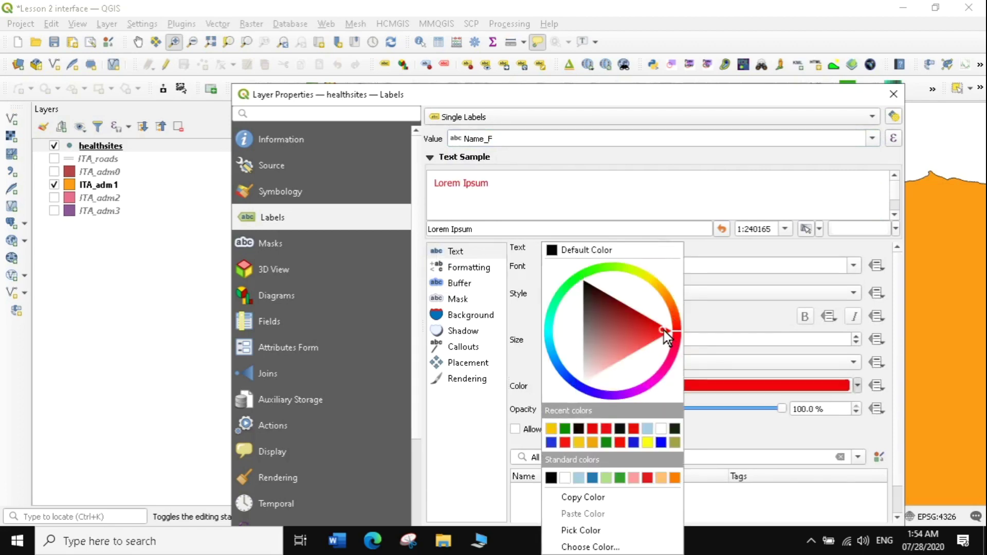
pyautogui.click(752, 314)
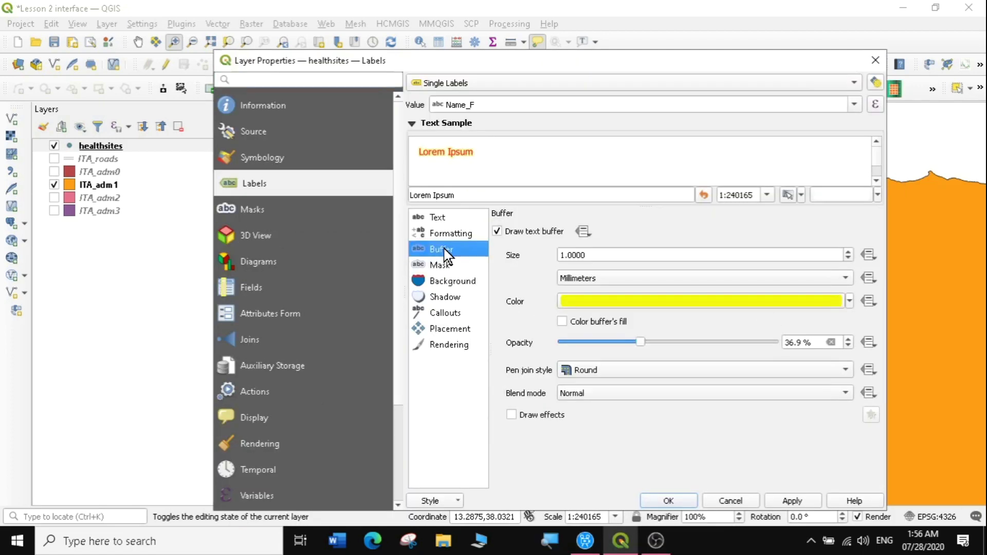
# Change the healthsites label buffer color to bright green
pyautogui.click(850, 302)
pyautogui.click(849, 302)
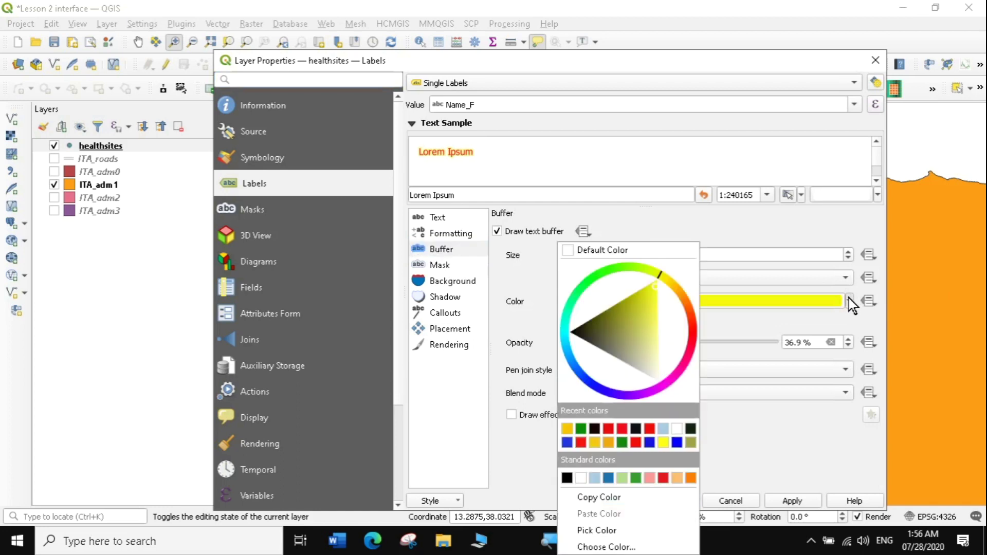
pyautogui.moveTo(624, 265); pyautogui.dragTo(626, 272)
pyautogui.click(628, 282)
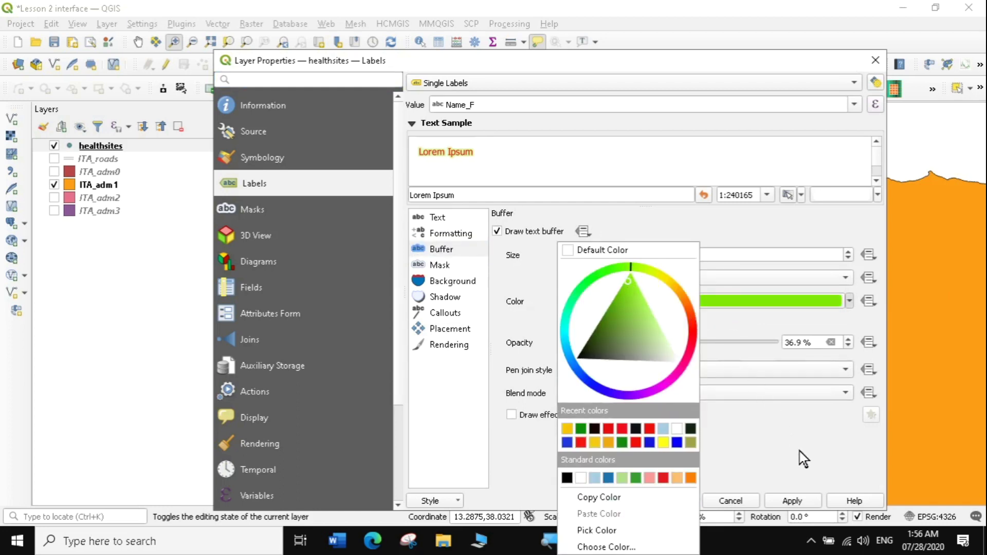
pyautogui.click(802, 499)
# Set the label buffer opacity to 68.3 %, review the point placement options, and apply the label settings
pyautogui.moveTo(639, 344); pyautogui.dragTo(660, 344)
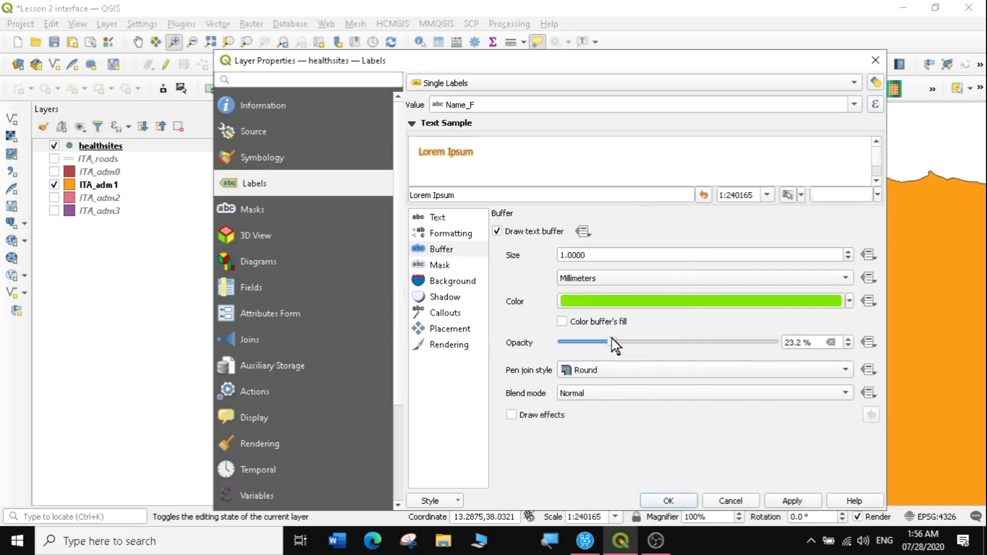
pyautogui.moveTo(582, 335); pyautogui.dragTo(706, 344)
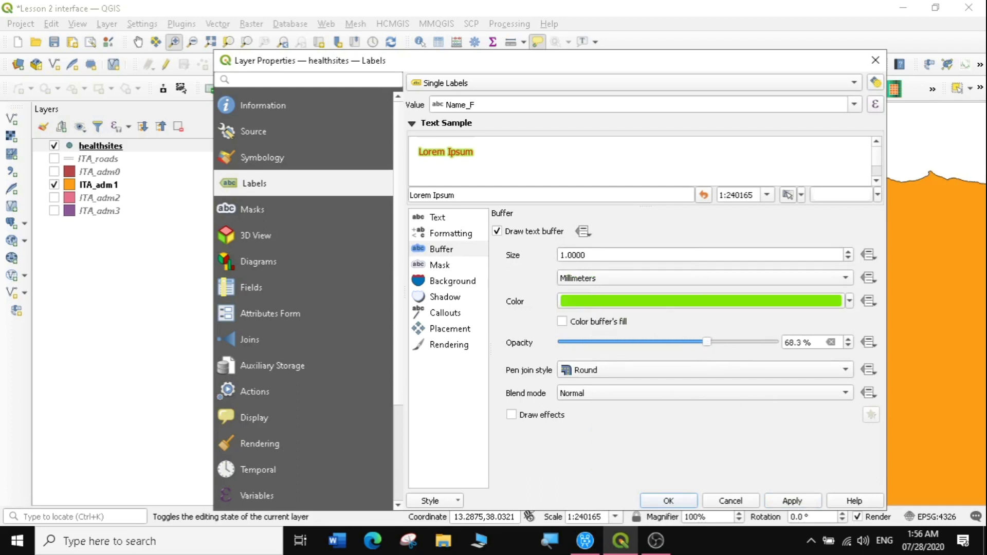
pyautogui.click(448, 329)
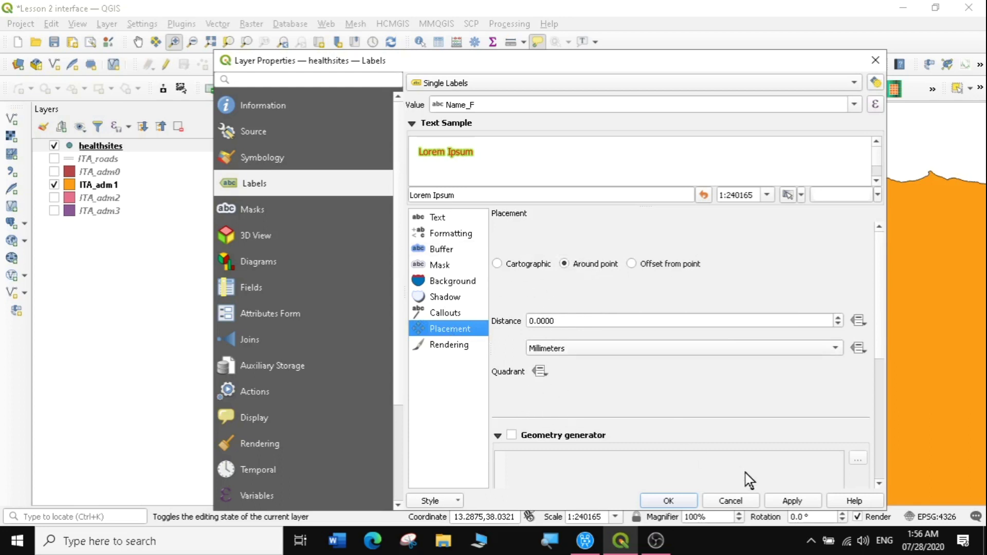
pyautogui.click(794, 502)
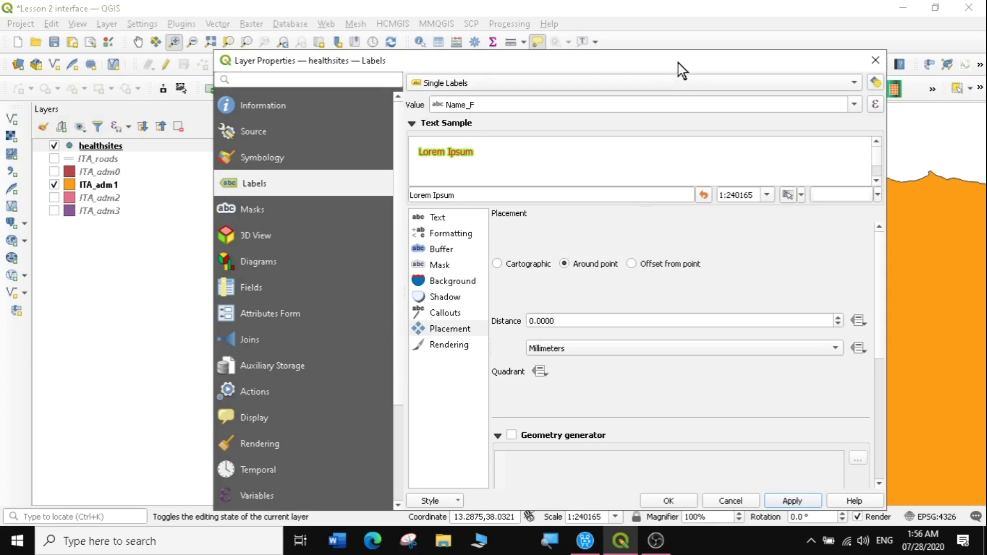
# Change the healthsites label font to MS Serif, apply it, and close the layer properties
pyautogui.moveTo(671, 66); pyautogui.dragTo(699, 38)
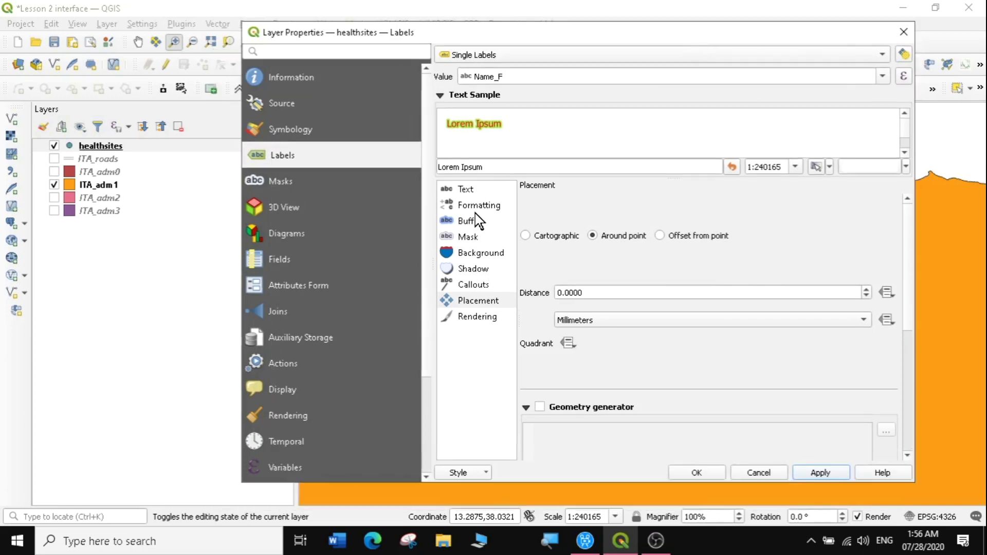
pyautogui.click(469, 190)
pyautogui.click(719, 203)
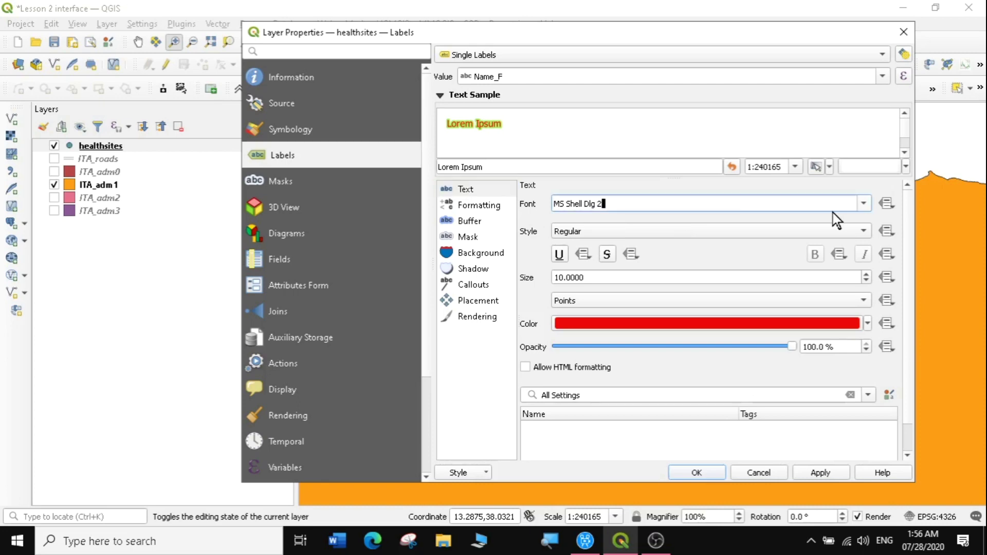
pyautogui.click(864, 203)
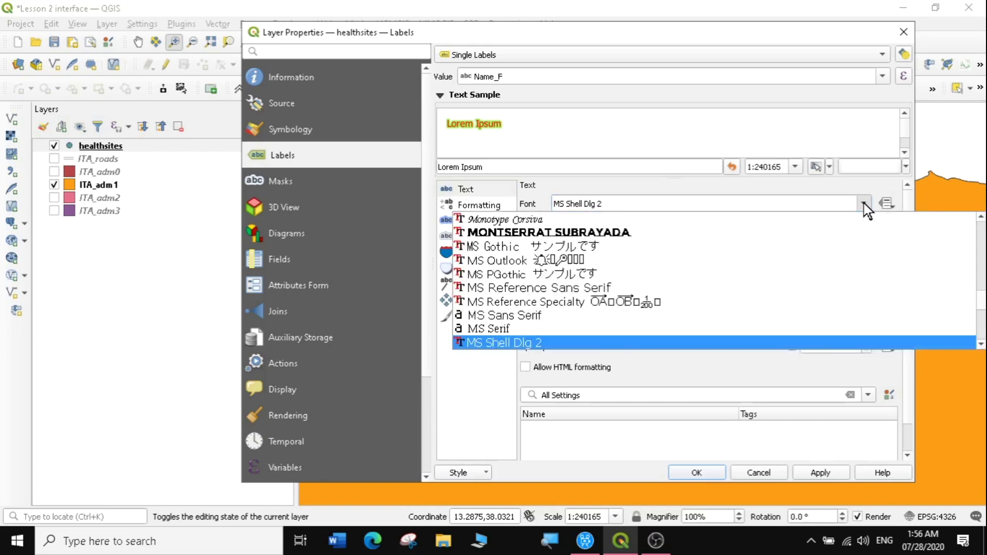
pyautogui.click(500, 327)
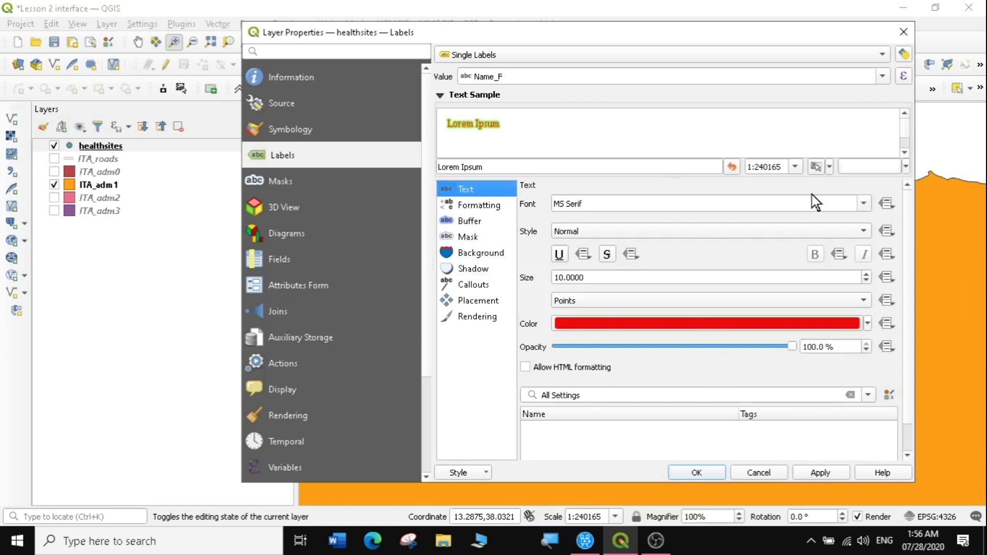
pyautogui.click(822, 473)
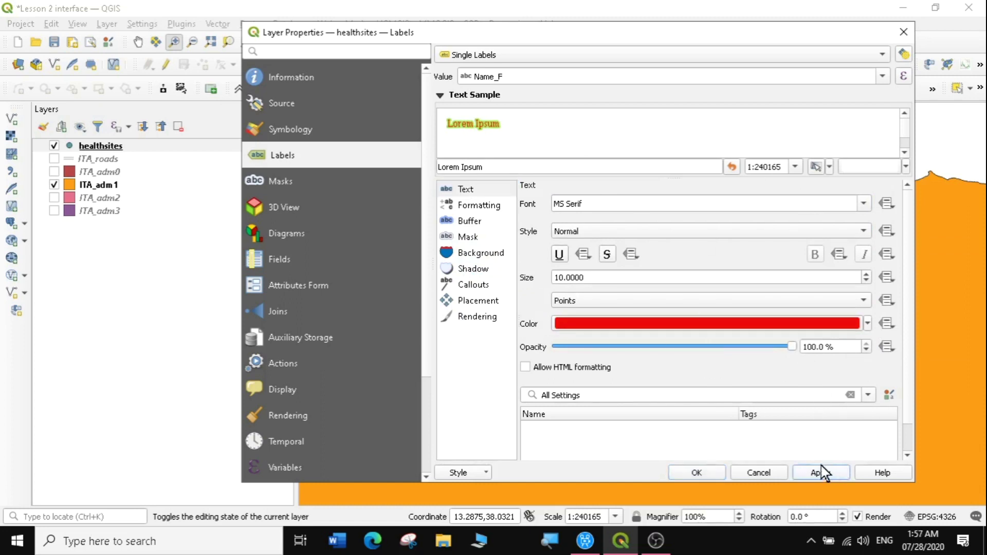
pyautogui.click(697, 473)
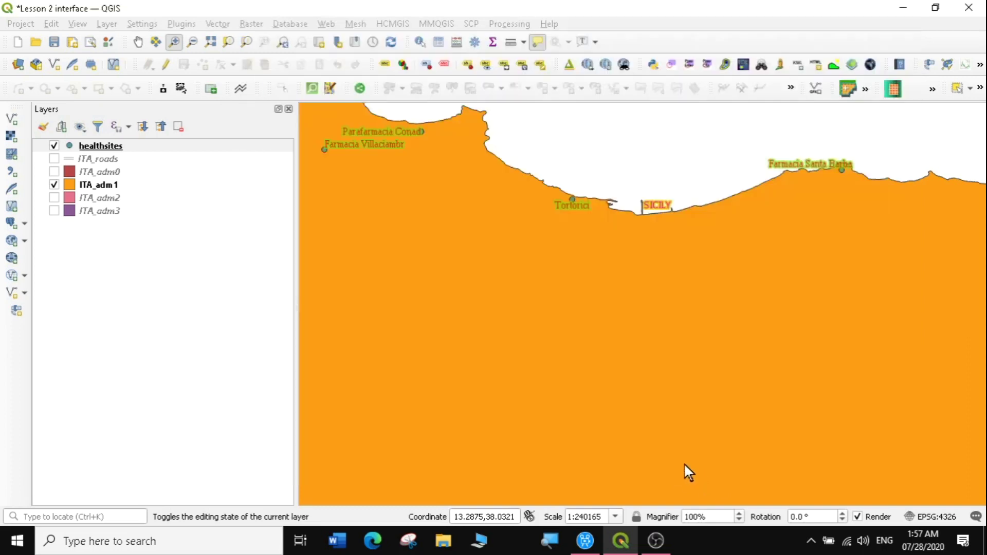
# Examine the healthsites labels on the map at the layer's full extent and close up over Sicily
pyautogui.rightClick(96, 154)
pyautogui.click(142, 150)
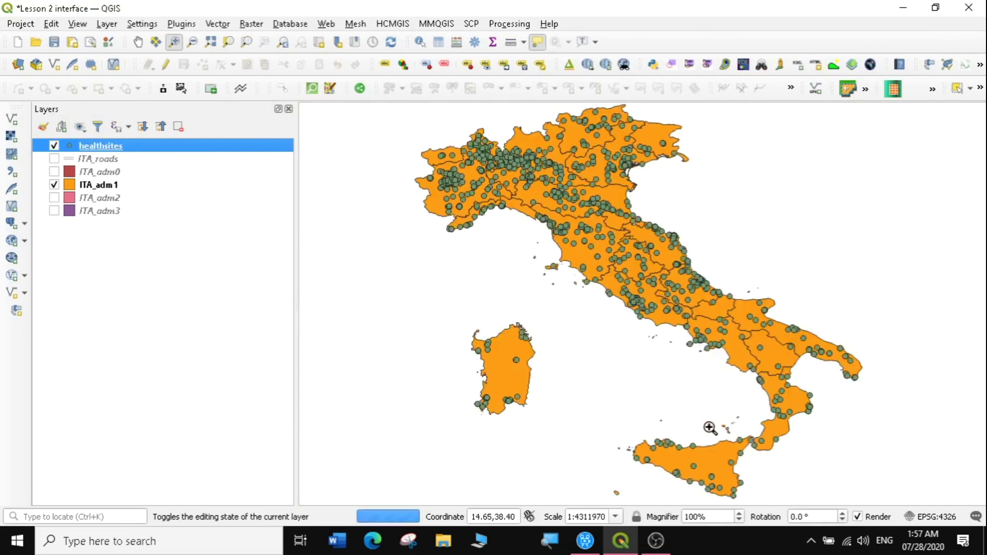
pyautogui.moveTo(616, 402); pyautogui.dragTo(800, 505)
pyautogui.moveTo(432, 207); pyautogui.dragTo(820, 455)
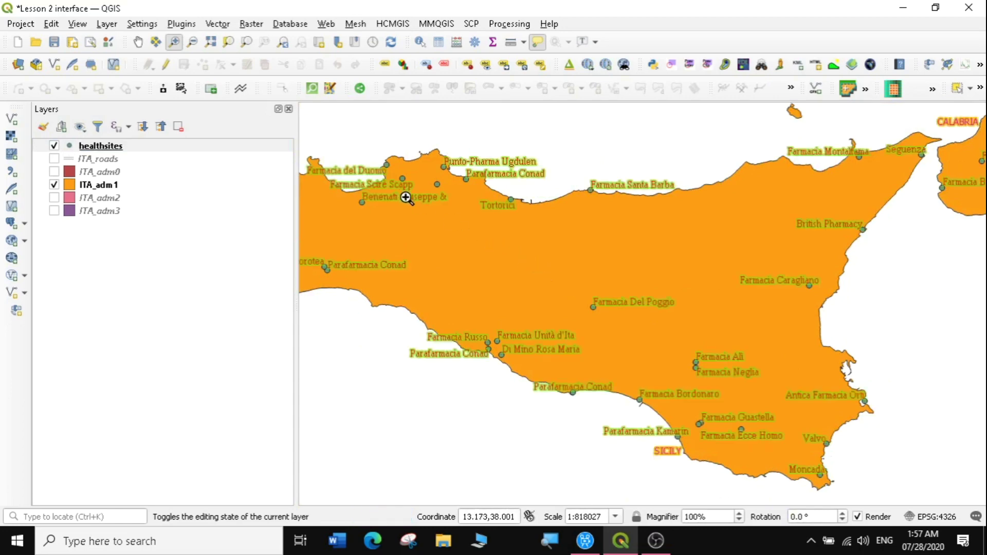
pyautogui.moveTo(441, 144); pyautogui.dragTo(984, 484)
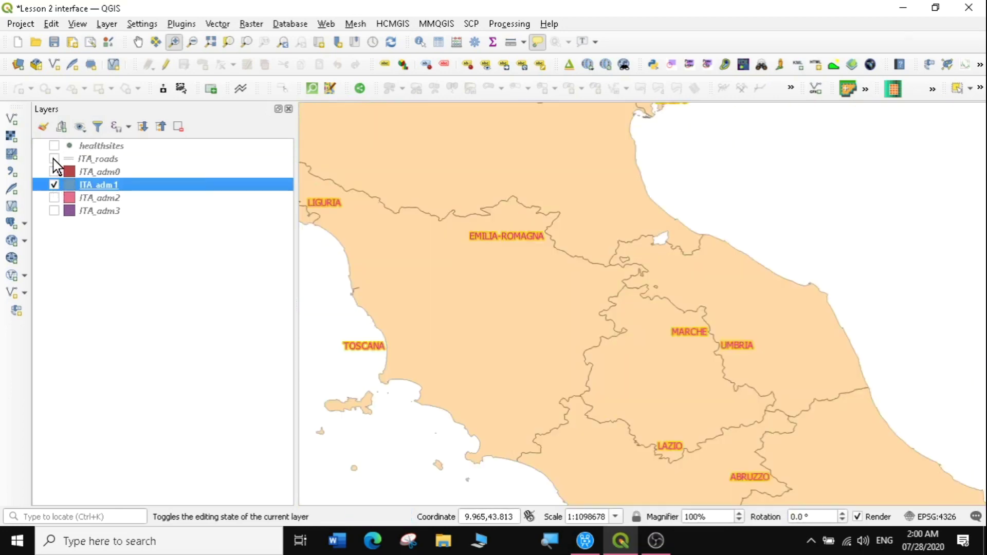
# Show the ITA_roads and healthsites layers together with ITA_adm1 on the map
pyautogui.click(54, 158)
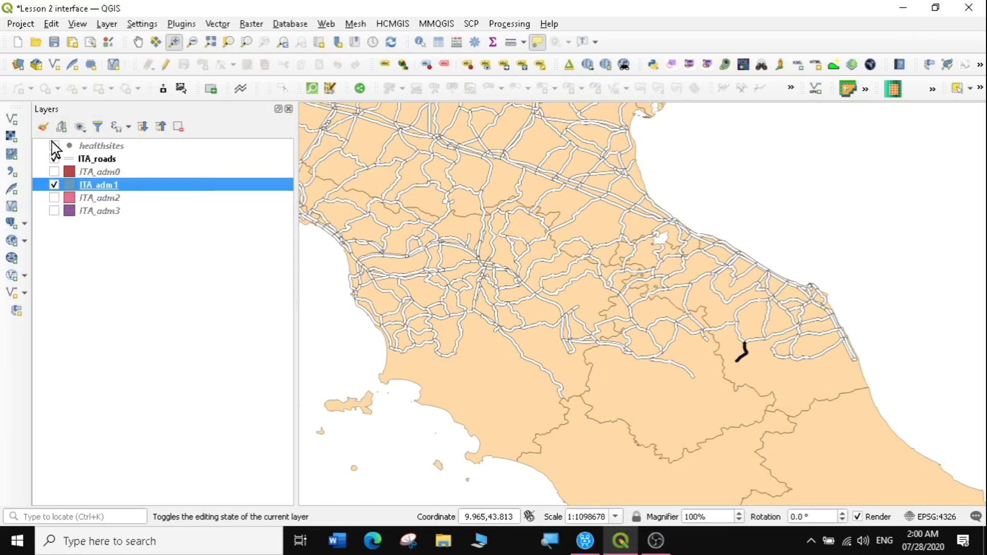
pyautogui.click(54, 145)
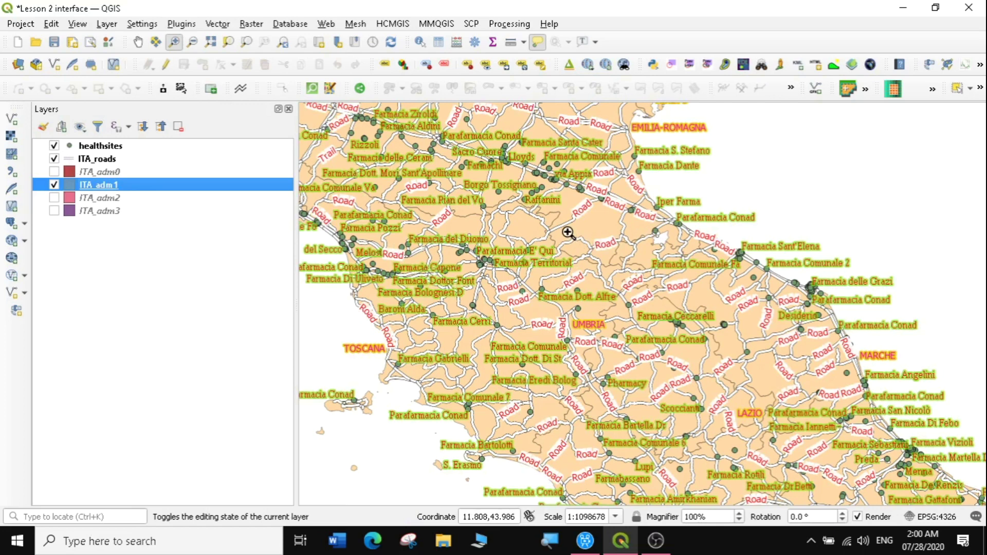
pyautogui.moveTo(568, 233)
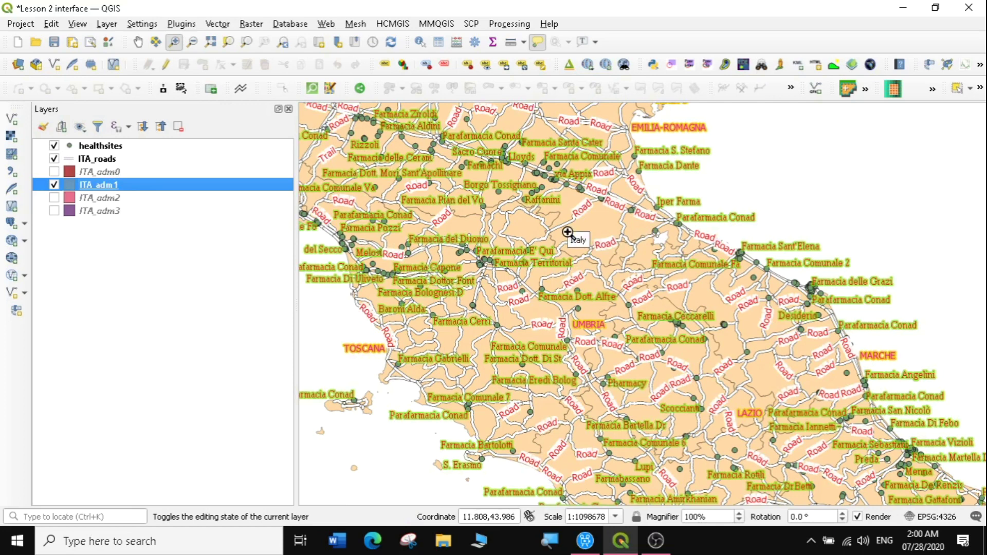